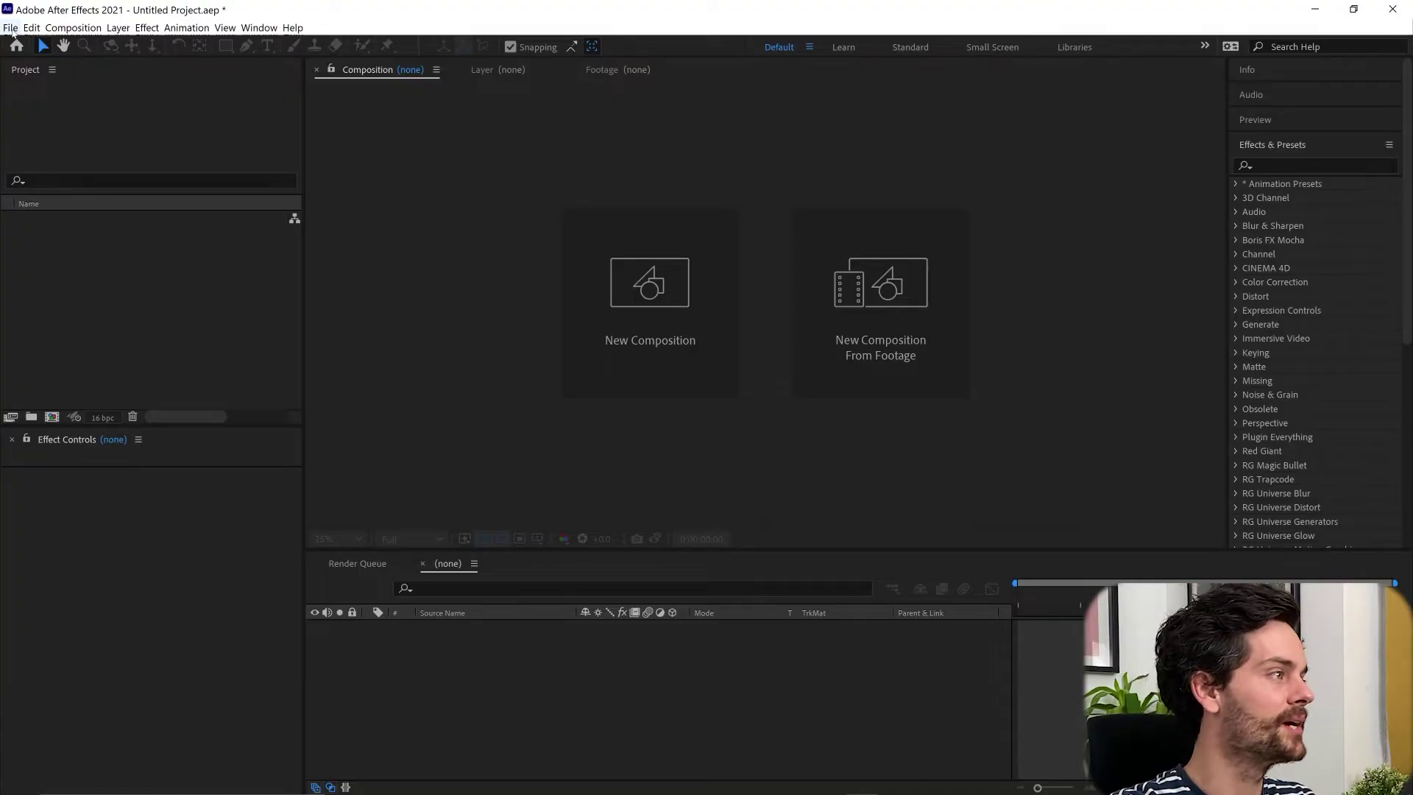
Create a new MAXON CINEMA 4D file named "3D Twisted Box Cinema 4D lite + After Effects (Half mesh half render twist on text) v2" within the Tutorials folder
left_click(11, 28)
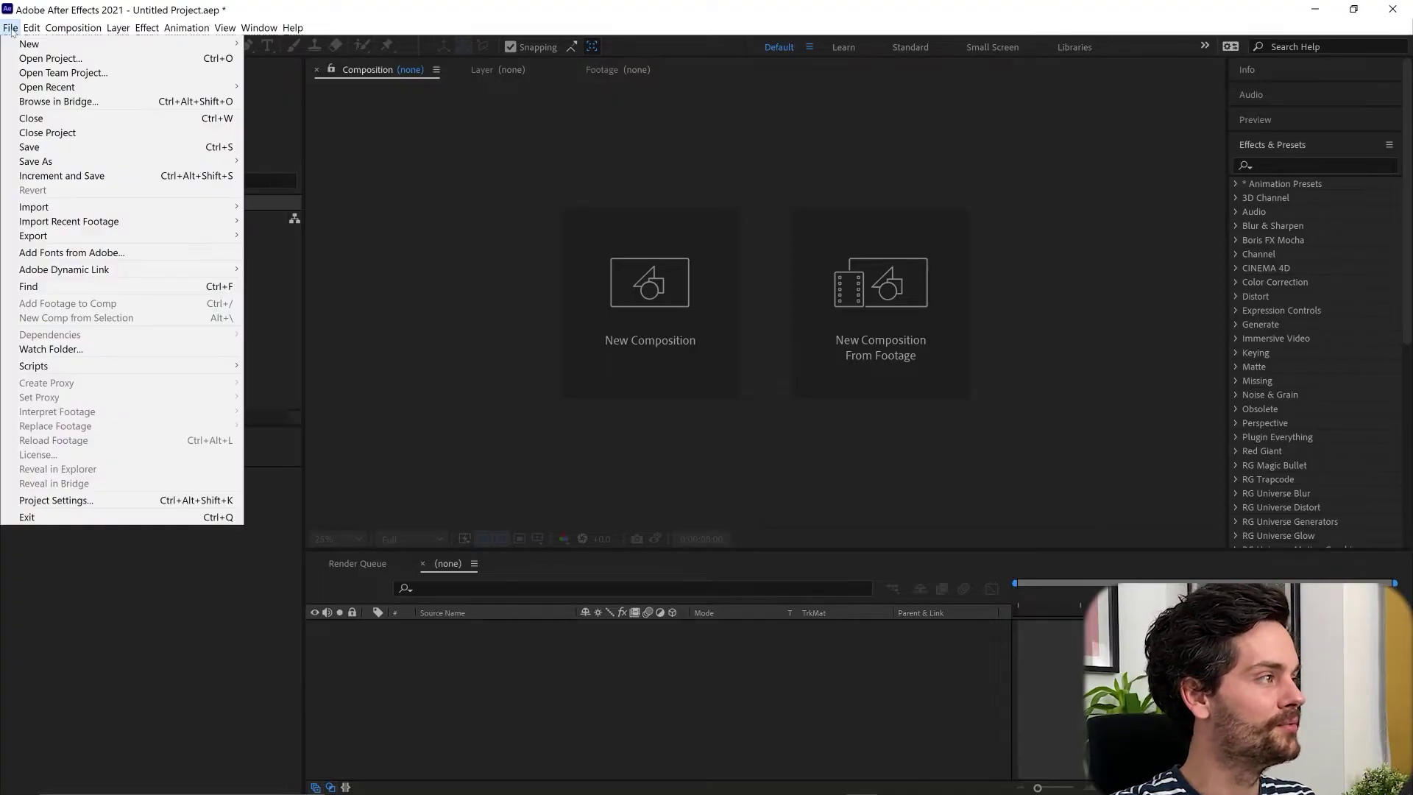
mouse_move(44, 43)
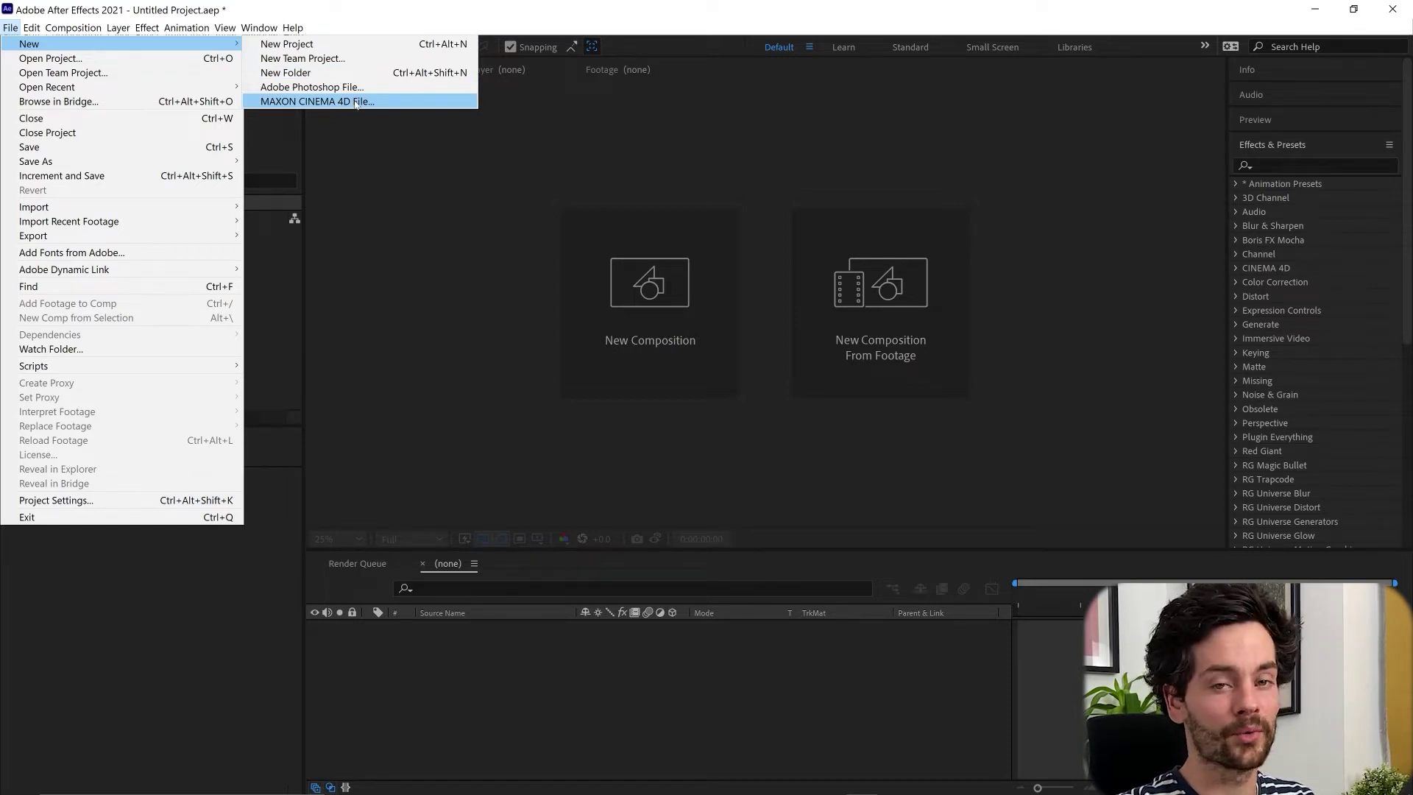
left_click(356, 102)
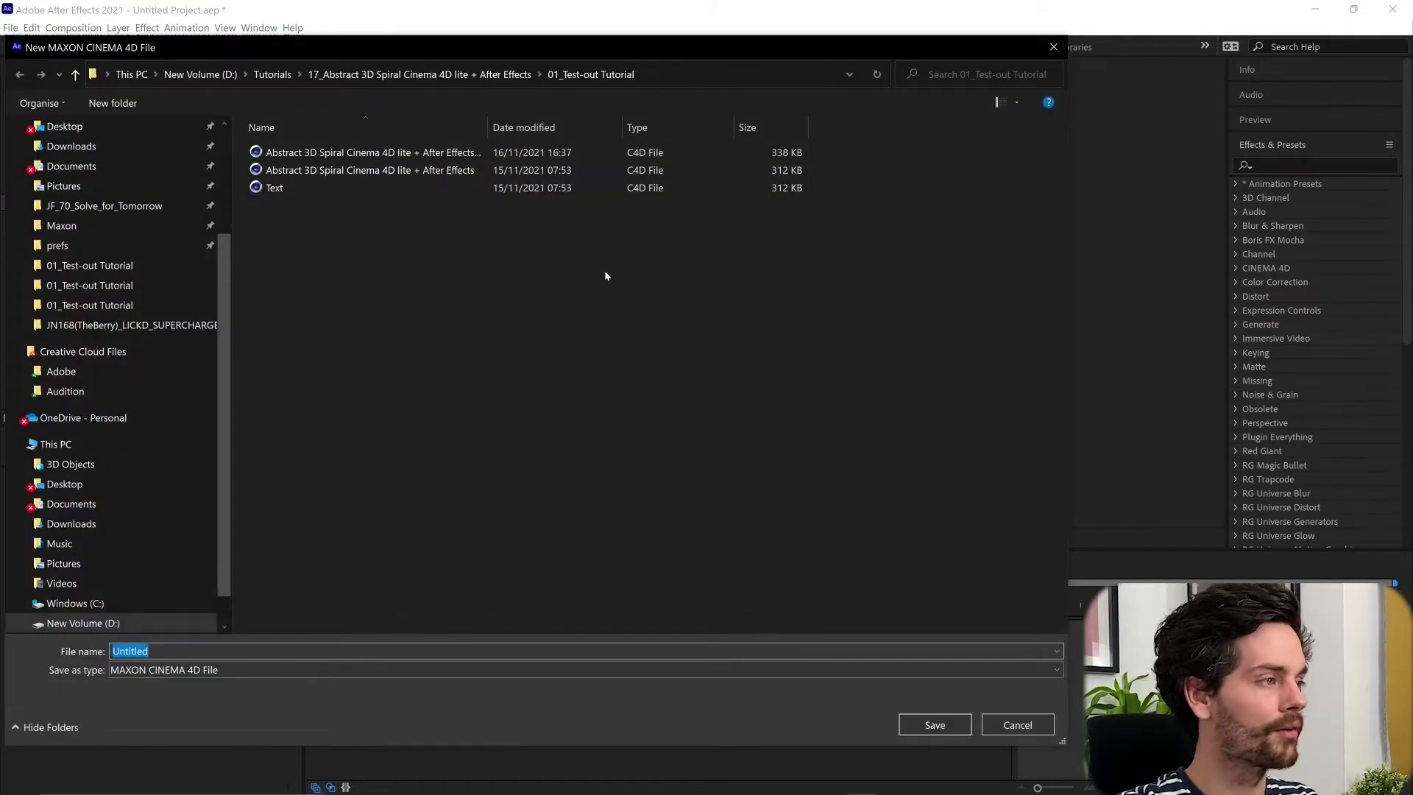
left_click(270, 76)
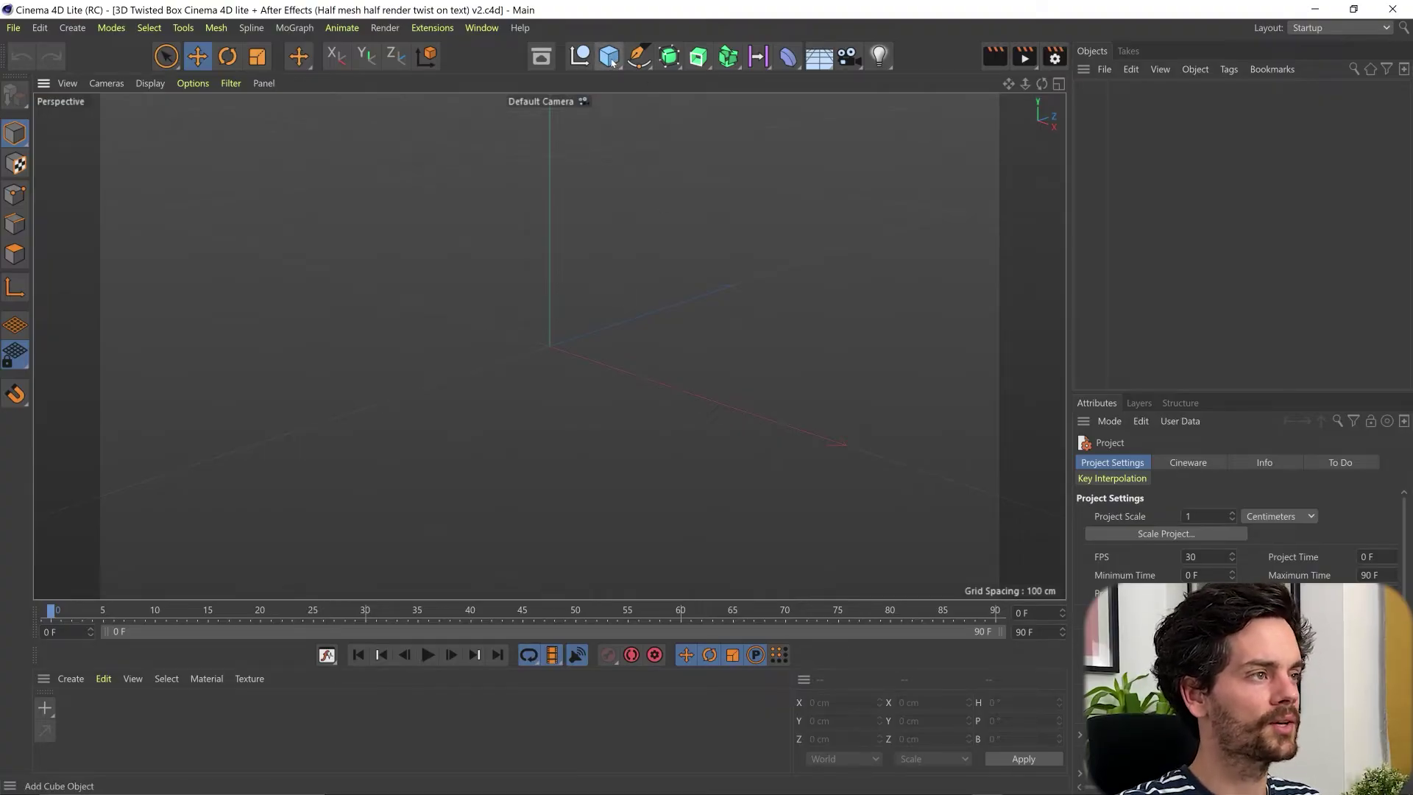
Add a cube and nest a Twist deformer under it, fitted to the parent's size
left_click(610, 57)
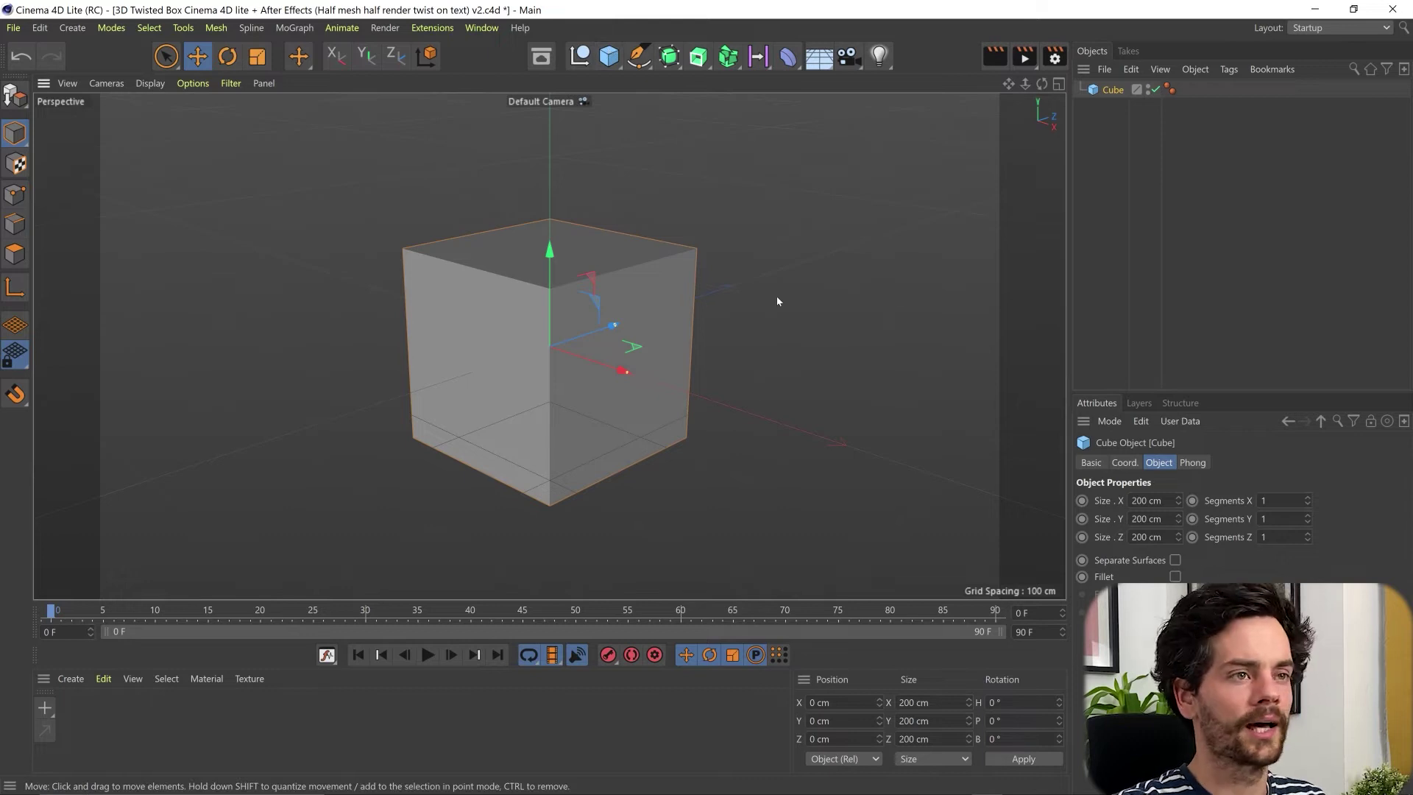
left_click(788, 58)
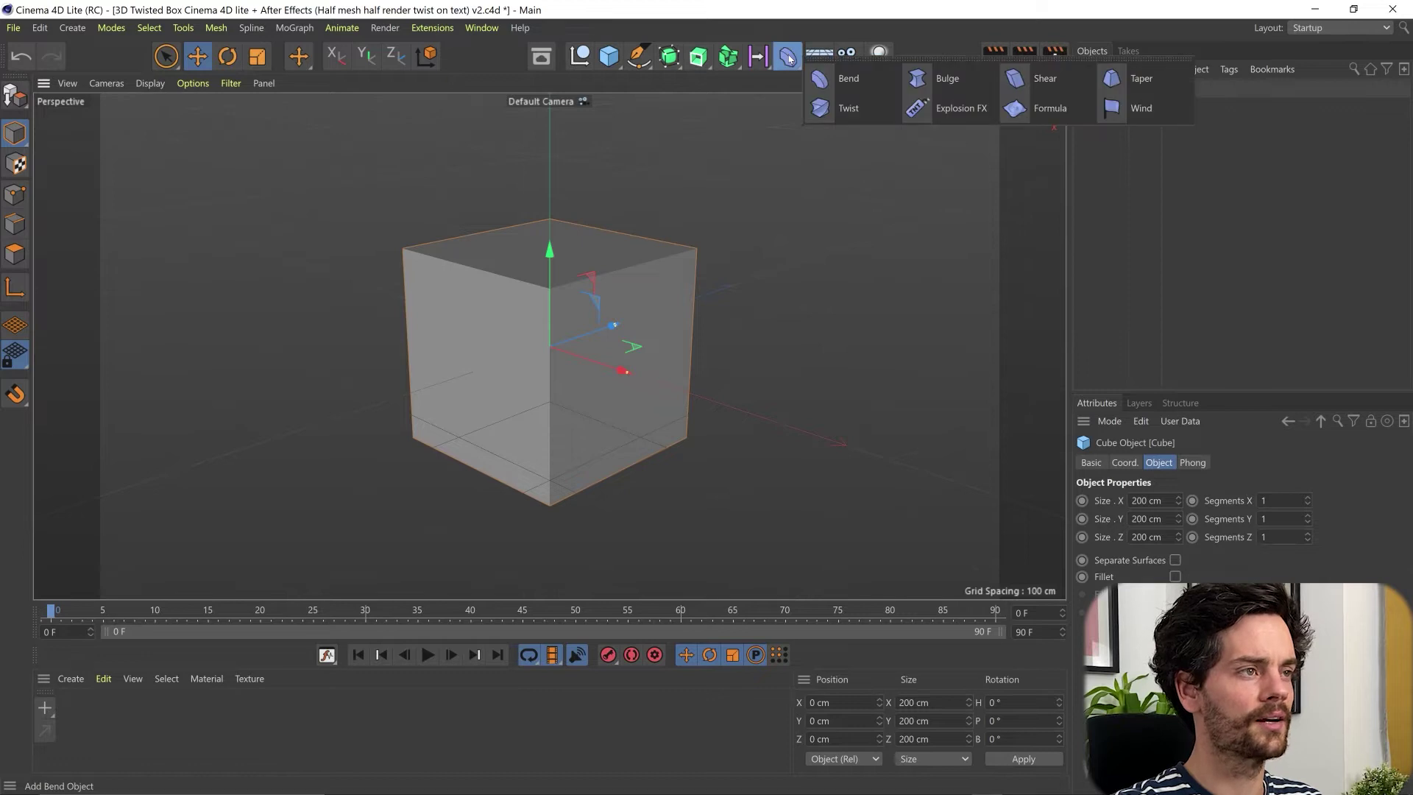
left_click(846, 108)
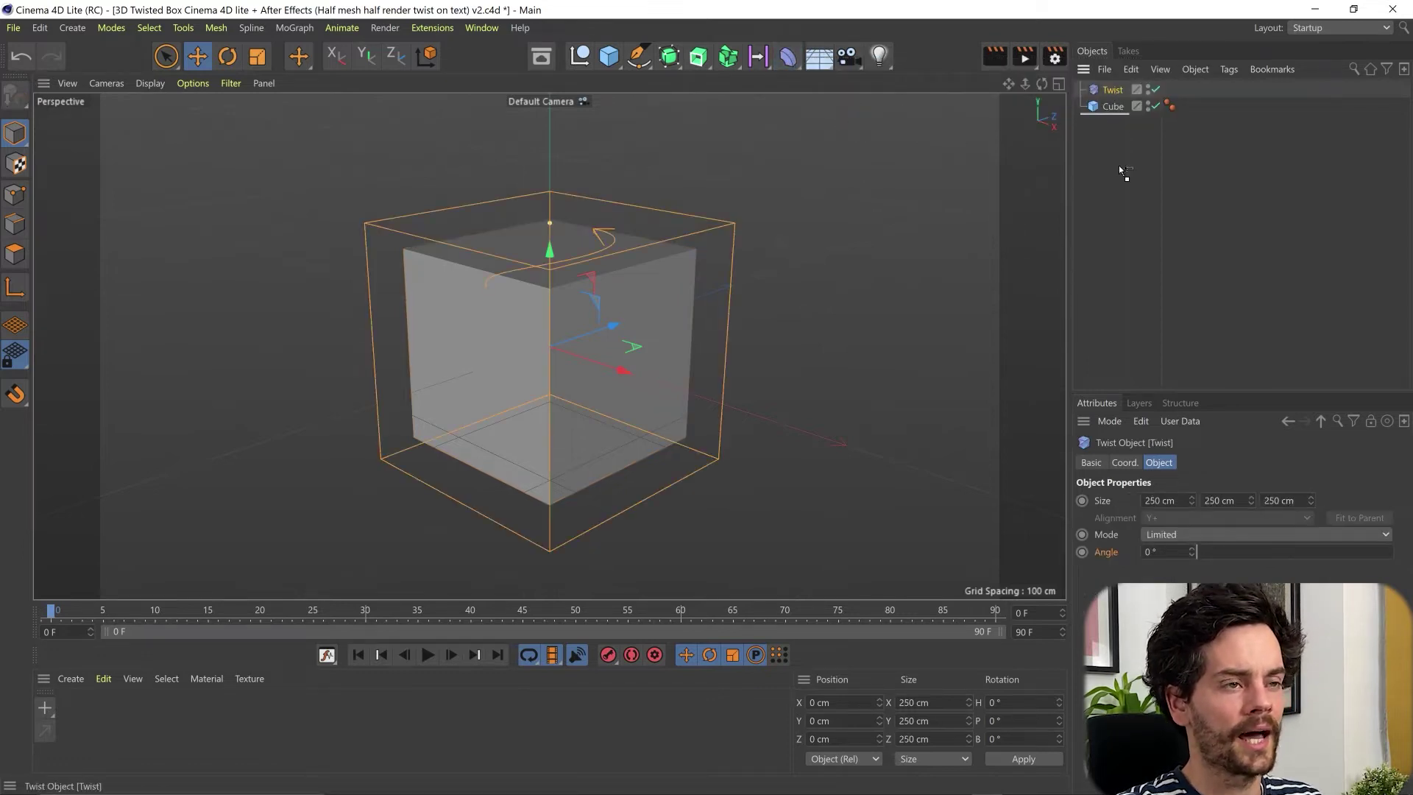
left_click_drag(1114, 109, 1117, 95)
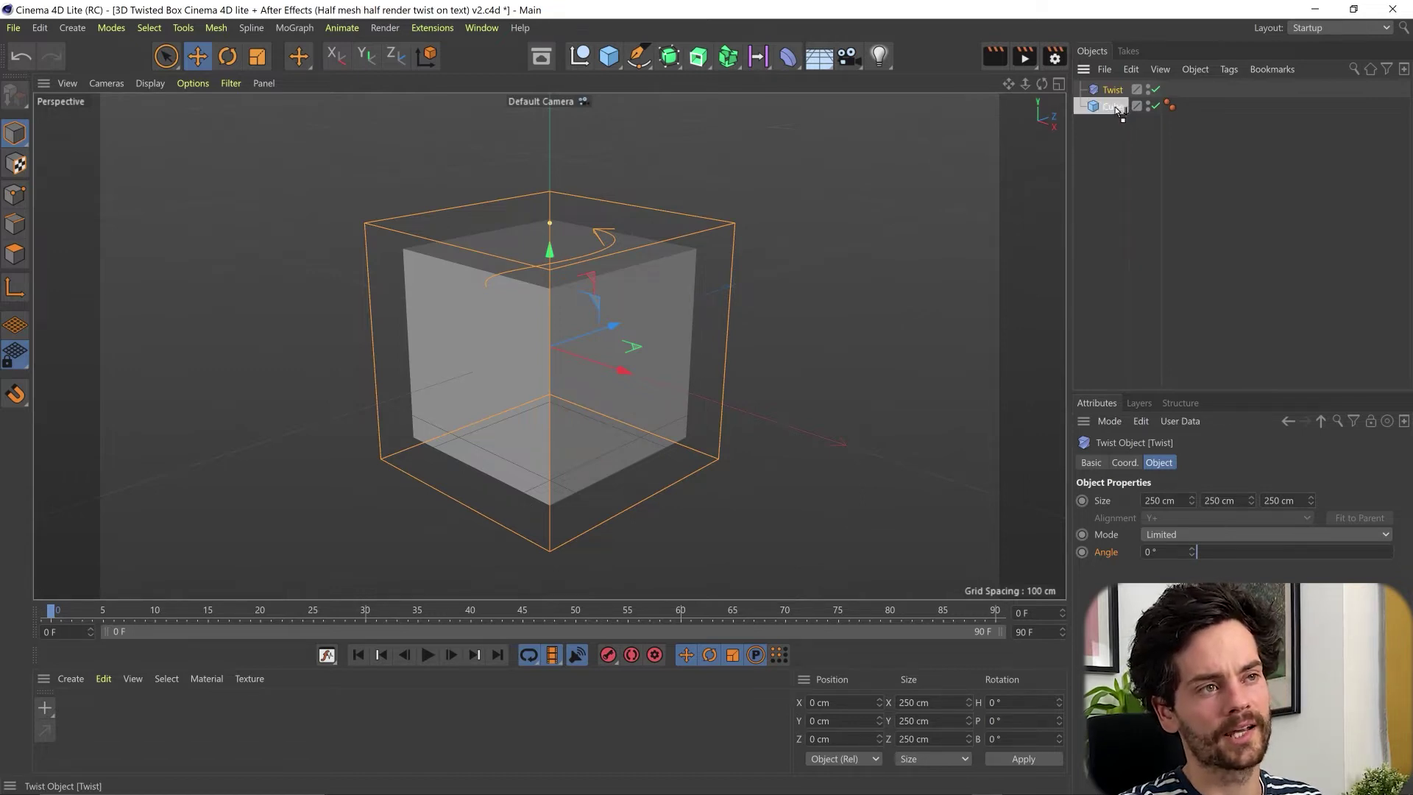
left_click_drag(1116, 109, 1114, 109)
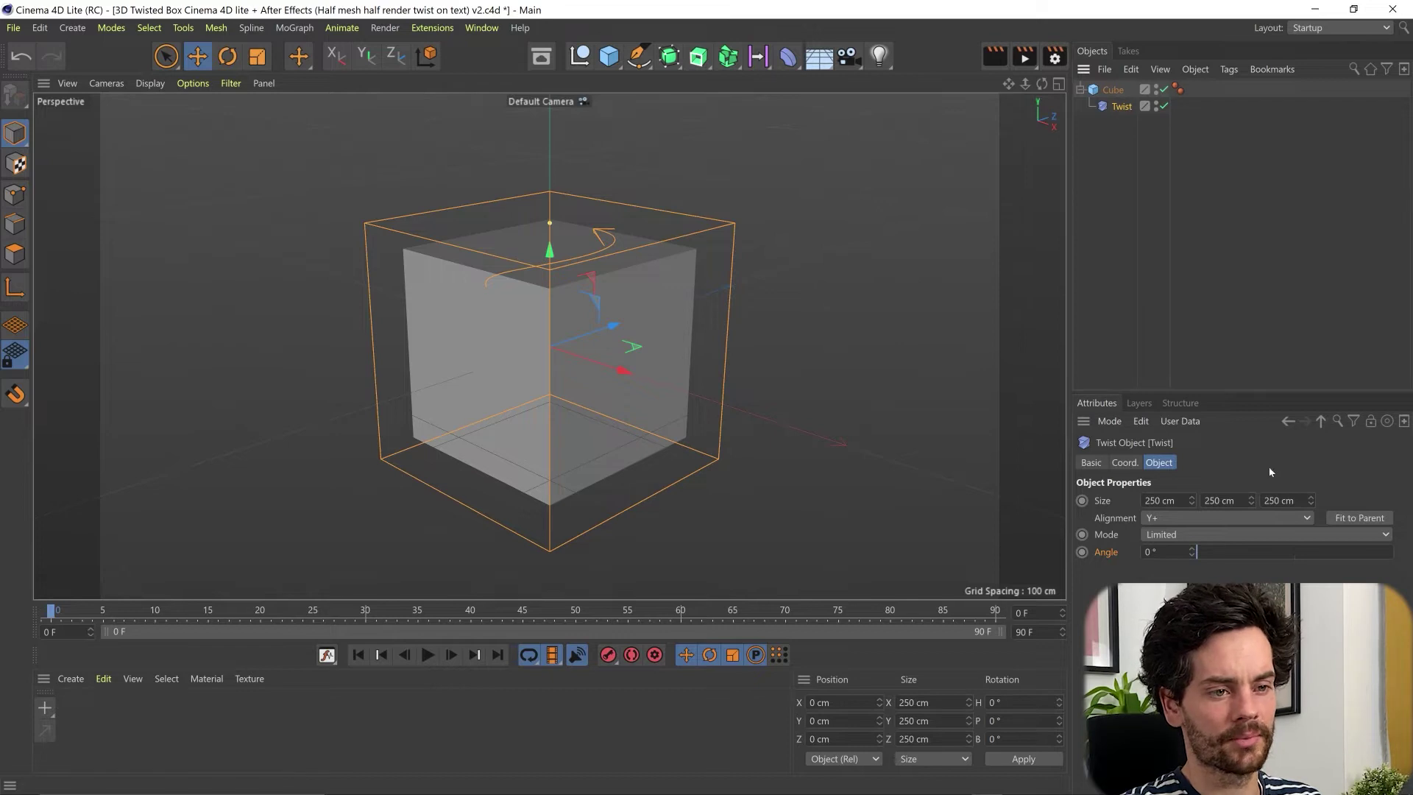
left_click(1361, 518)
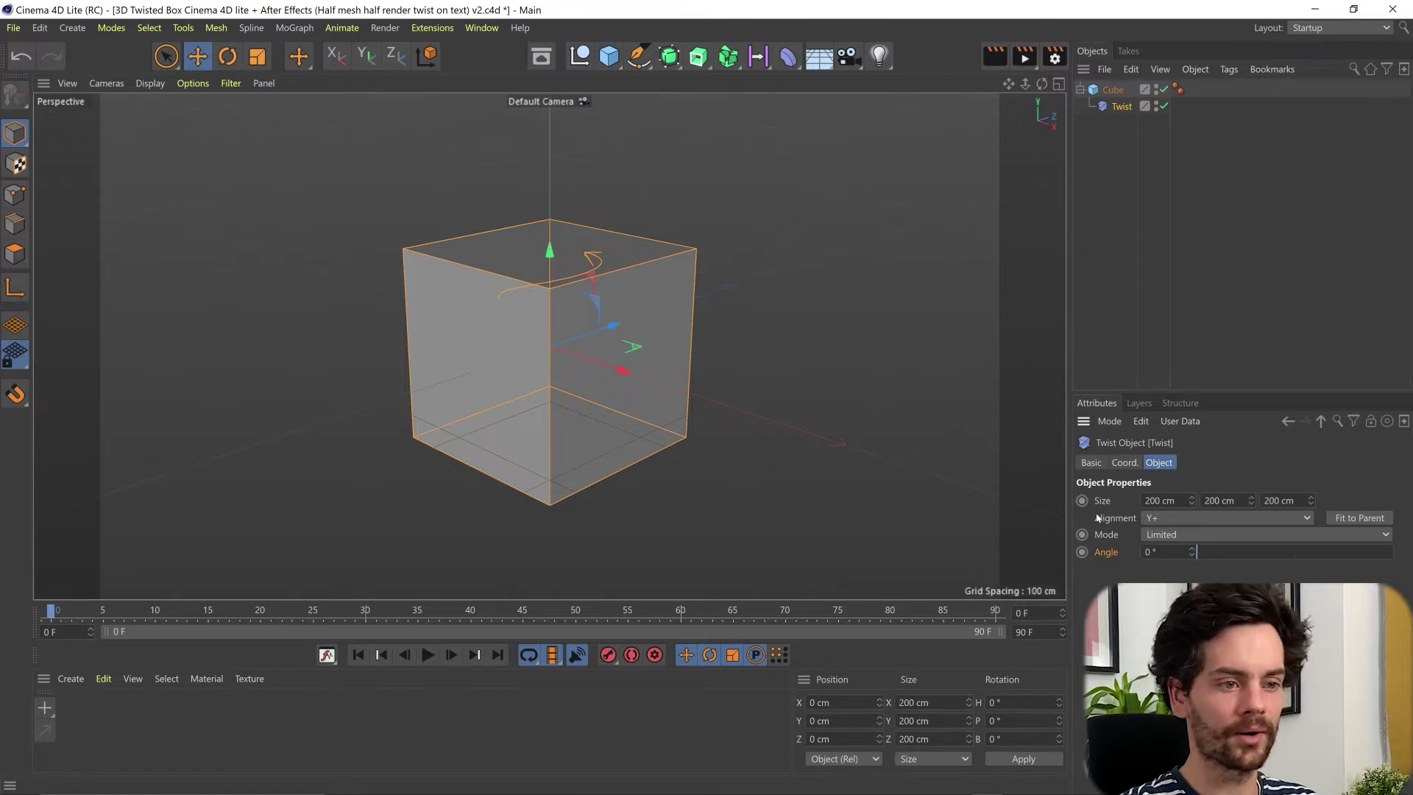
mouse_move(1204, 555)
left_mouse_down()
mouse_move(1295, 556)
mouse_move(1198, 556)
left_mouse_up()
Set the cube's bank rotation (R.B) to 90°
left_click(1113, 89)
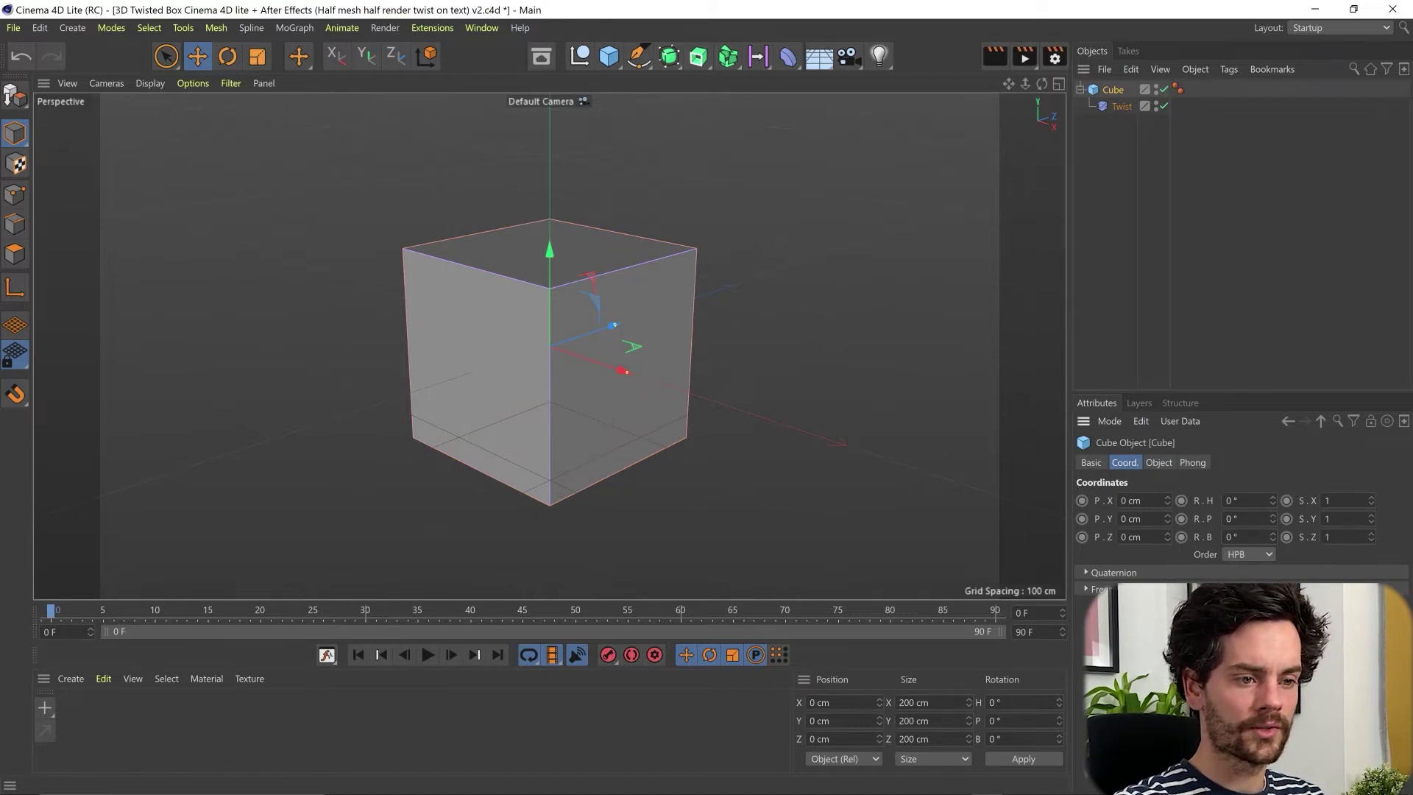
type("90")
key("Return")
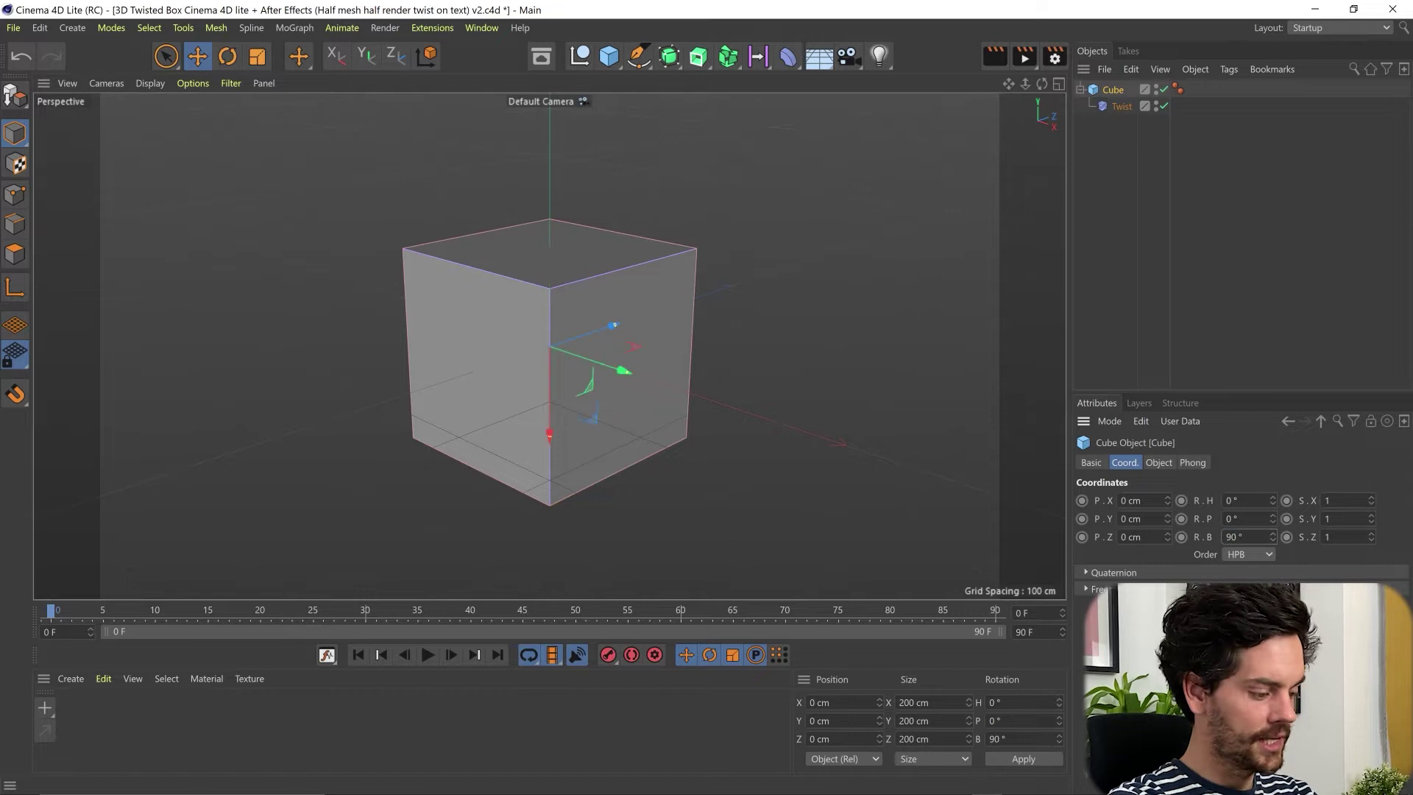
Lengthen the cube by setting its Y size to 650 cm
left_click(1158, 462)
left_click(1178, 516)
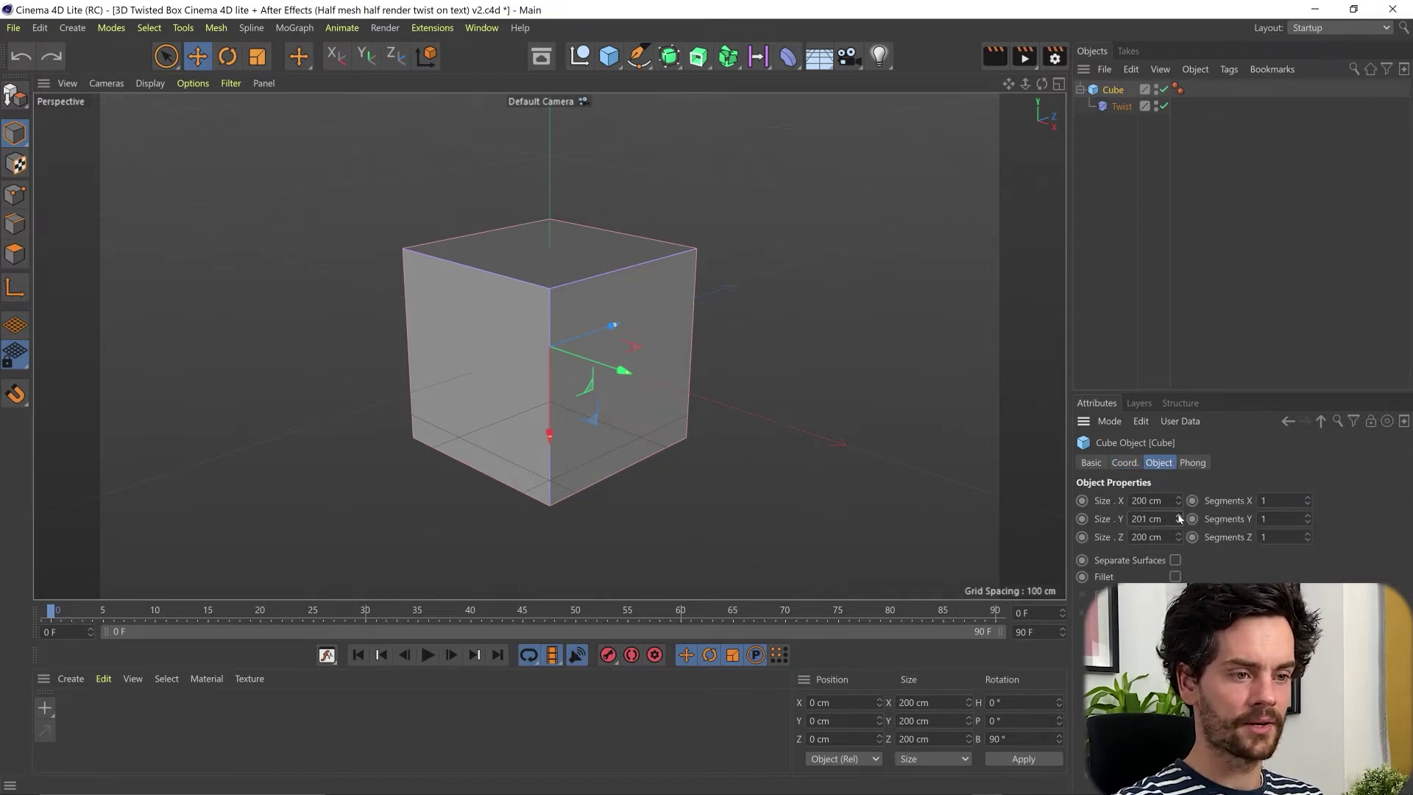
left_click_drag(1178, 518, 1047, 537)
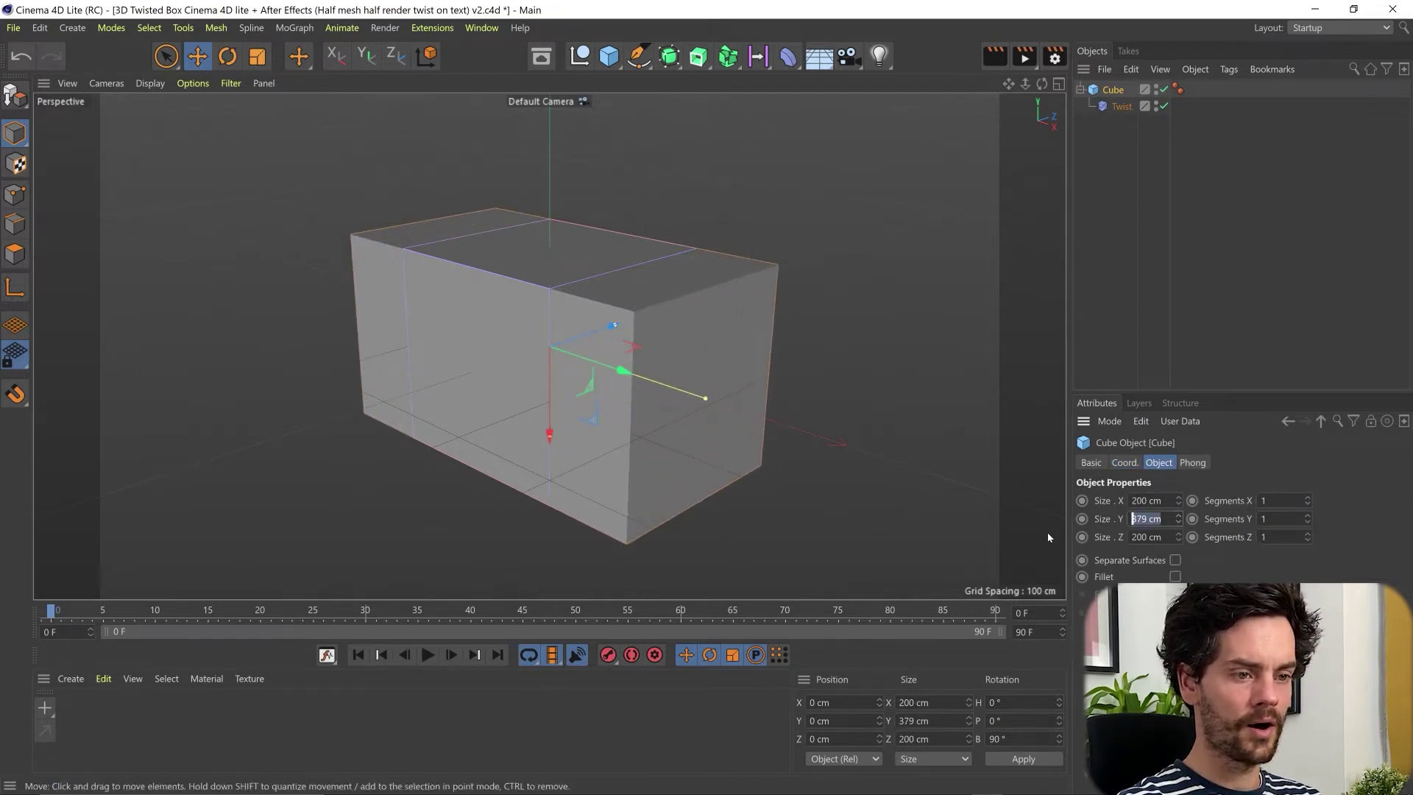
type("65")
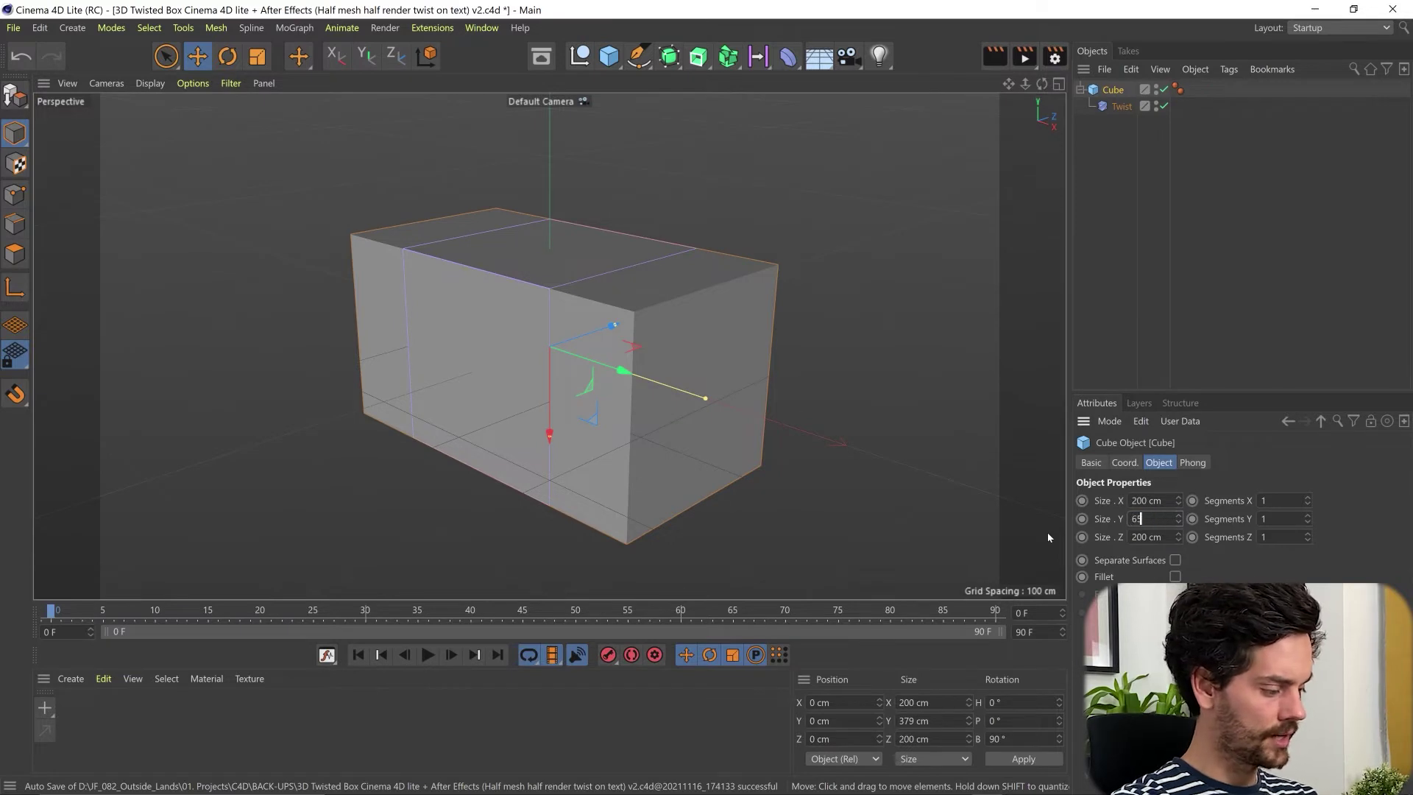
type("0")
key("Return")
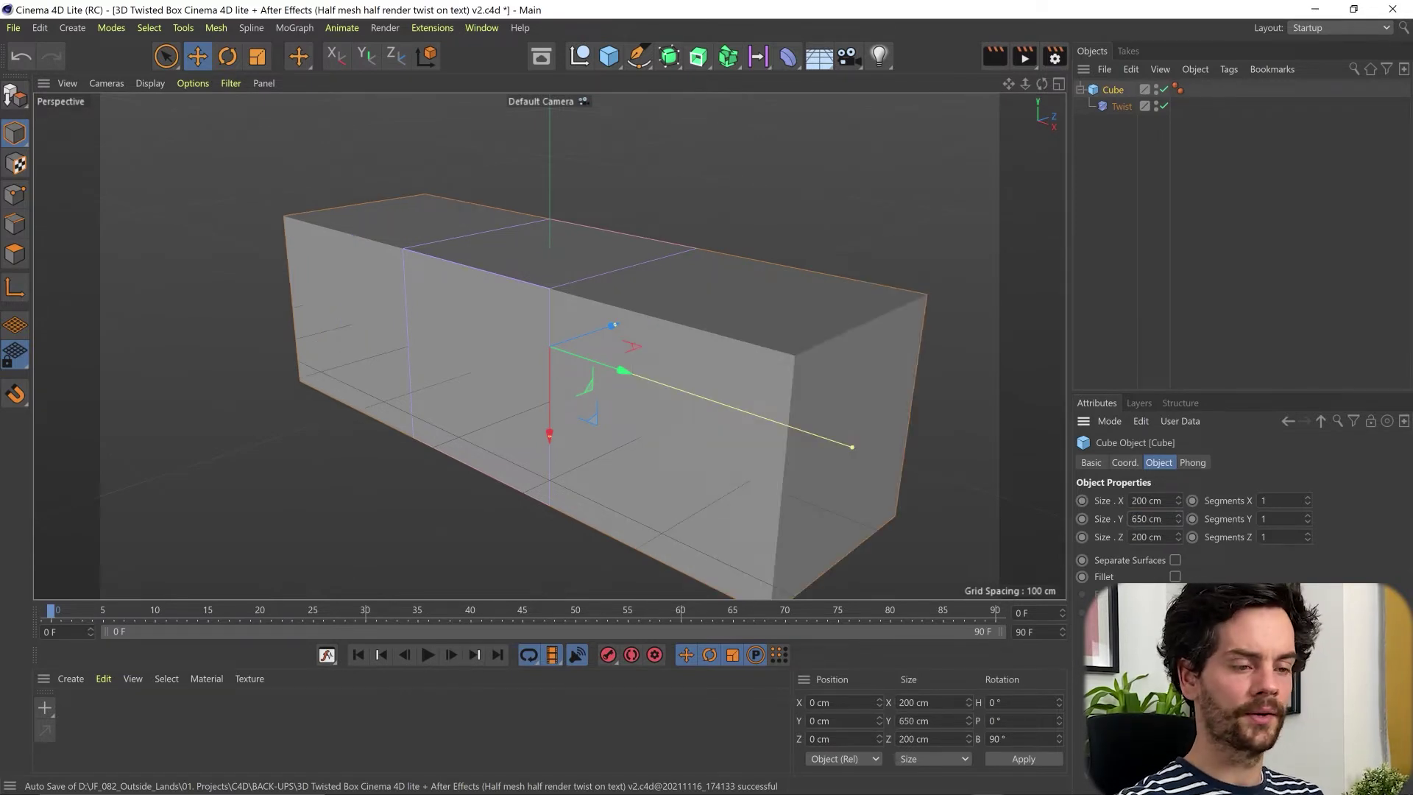
Refit the Twist deformer to its lengthened parent and set its angle to 39°
left_click(1118, 106)
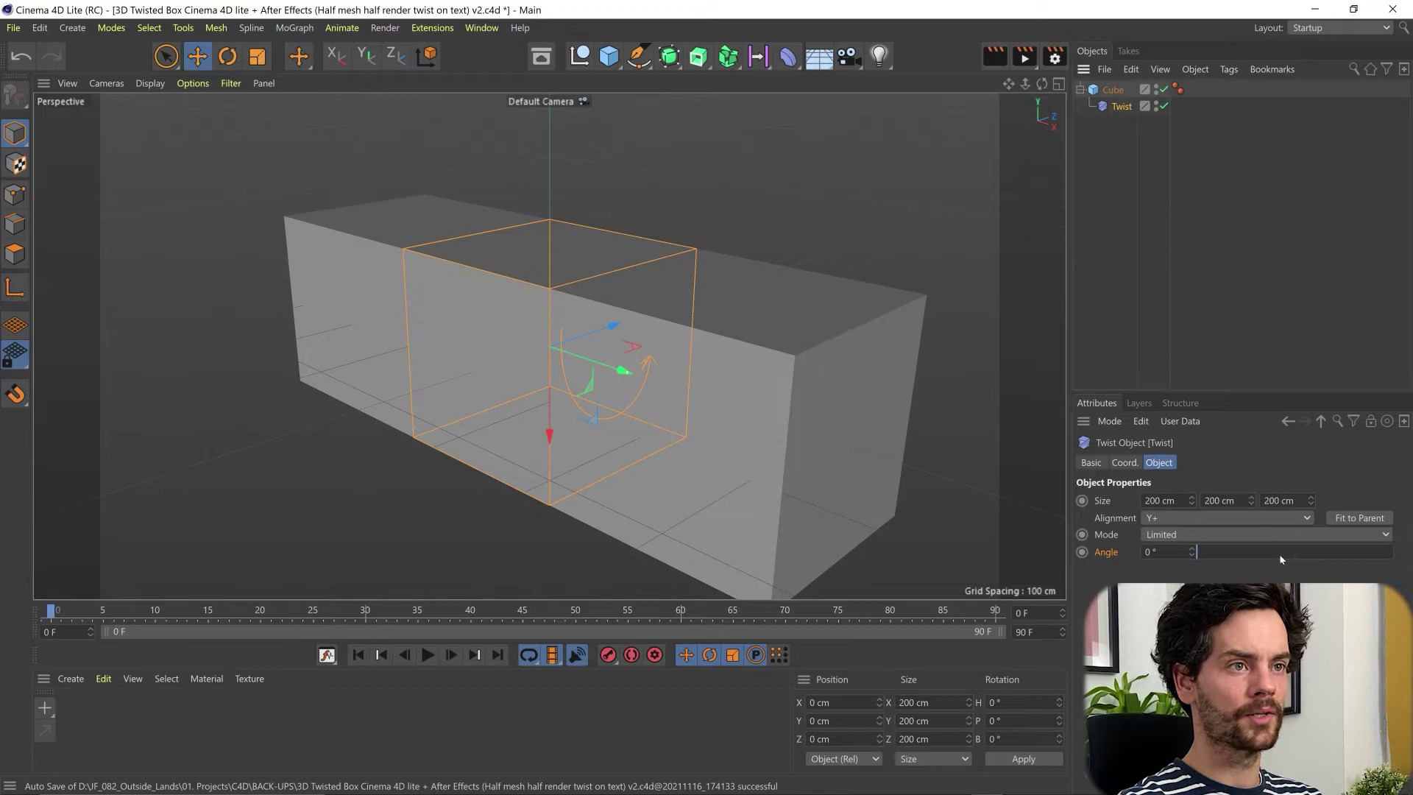
left_click(1360, 517)
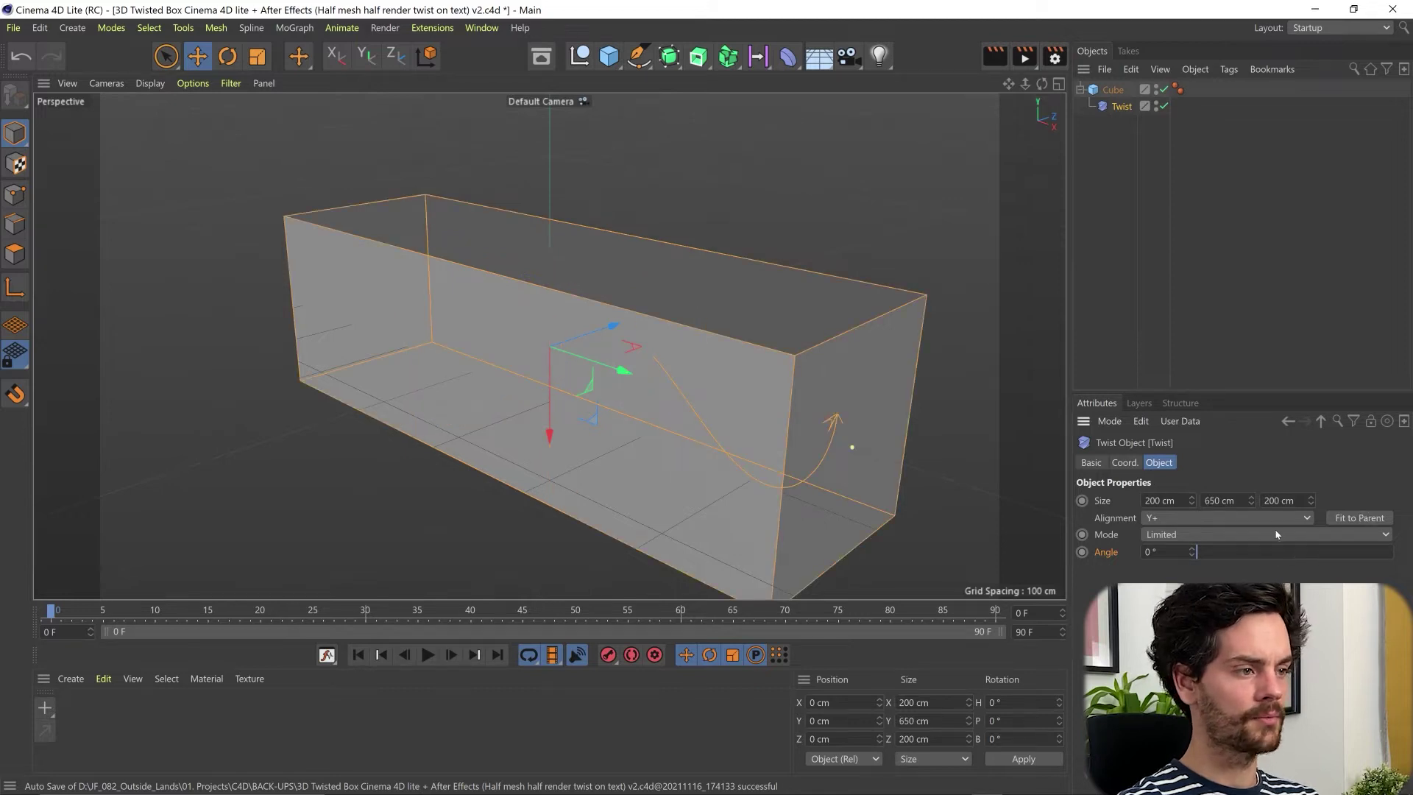
mouse_move(1203, 552)
left_mouse_down()
mouse_move(1252, 552)
mouse_move(1218, 553)
left_mouse_up()
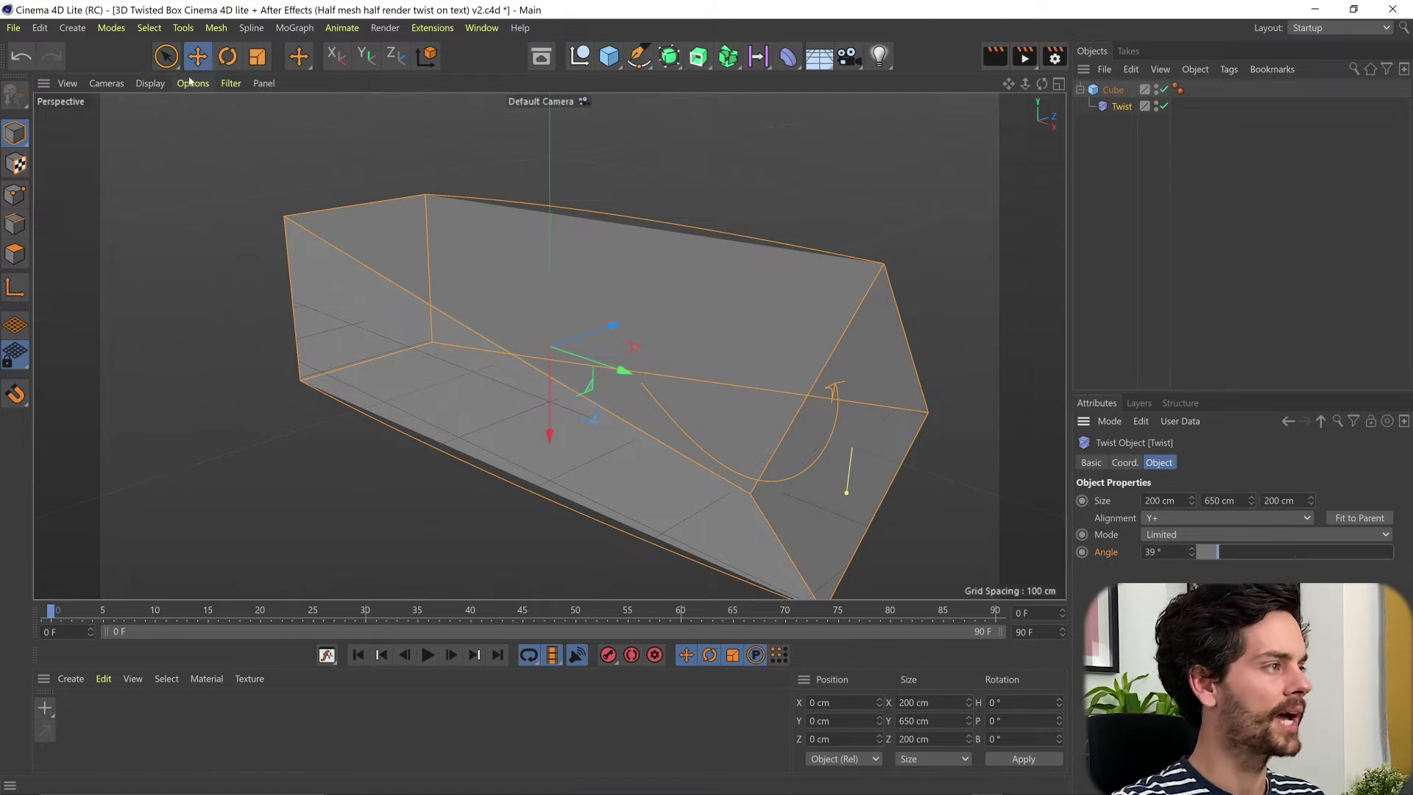
Display the viewport with Gouraud Shading (Lines) and set the cube's Y segments to 70
left_click(150, 84)
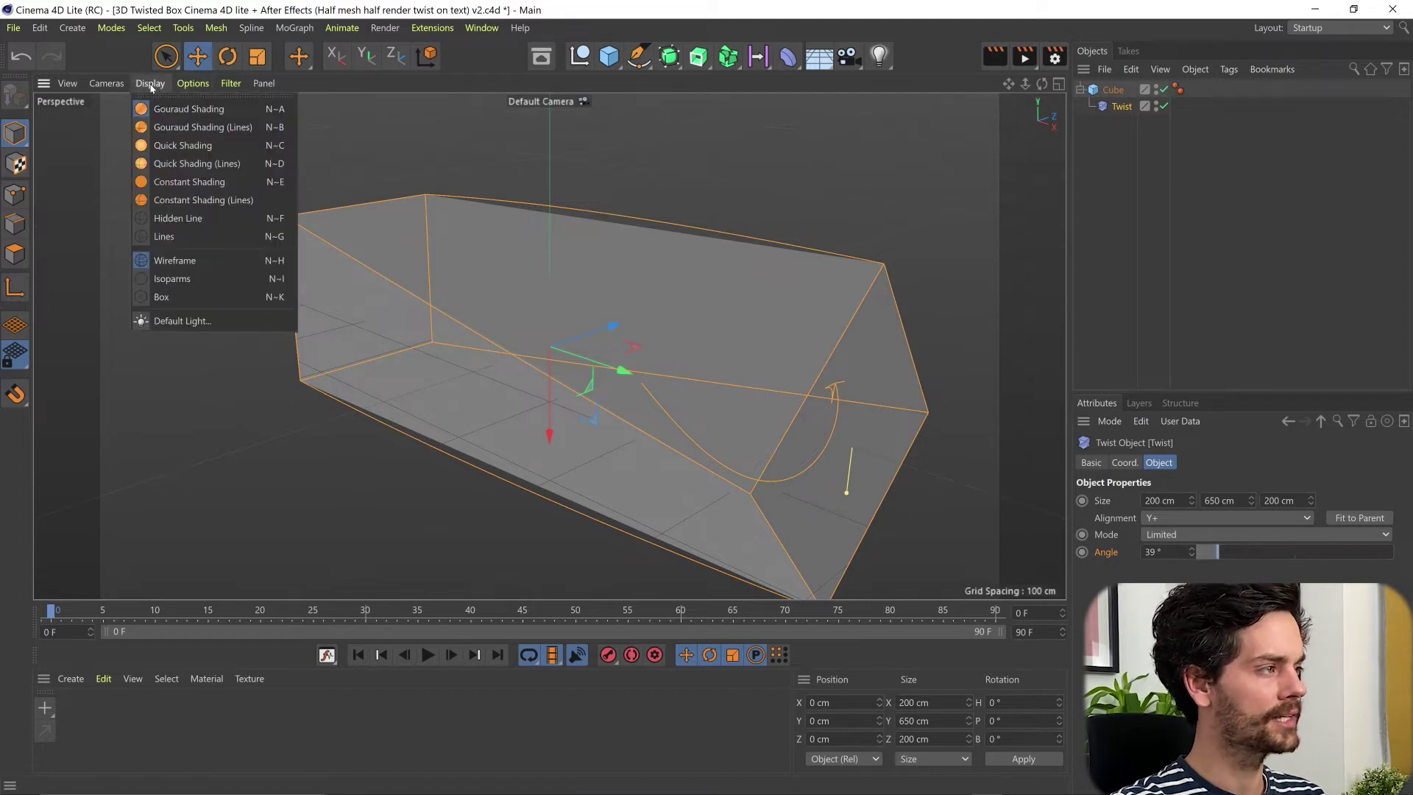
left_click(184, 126)
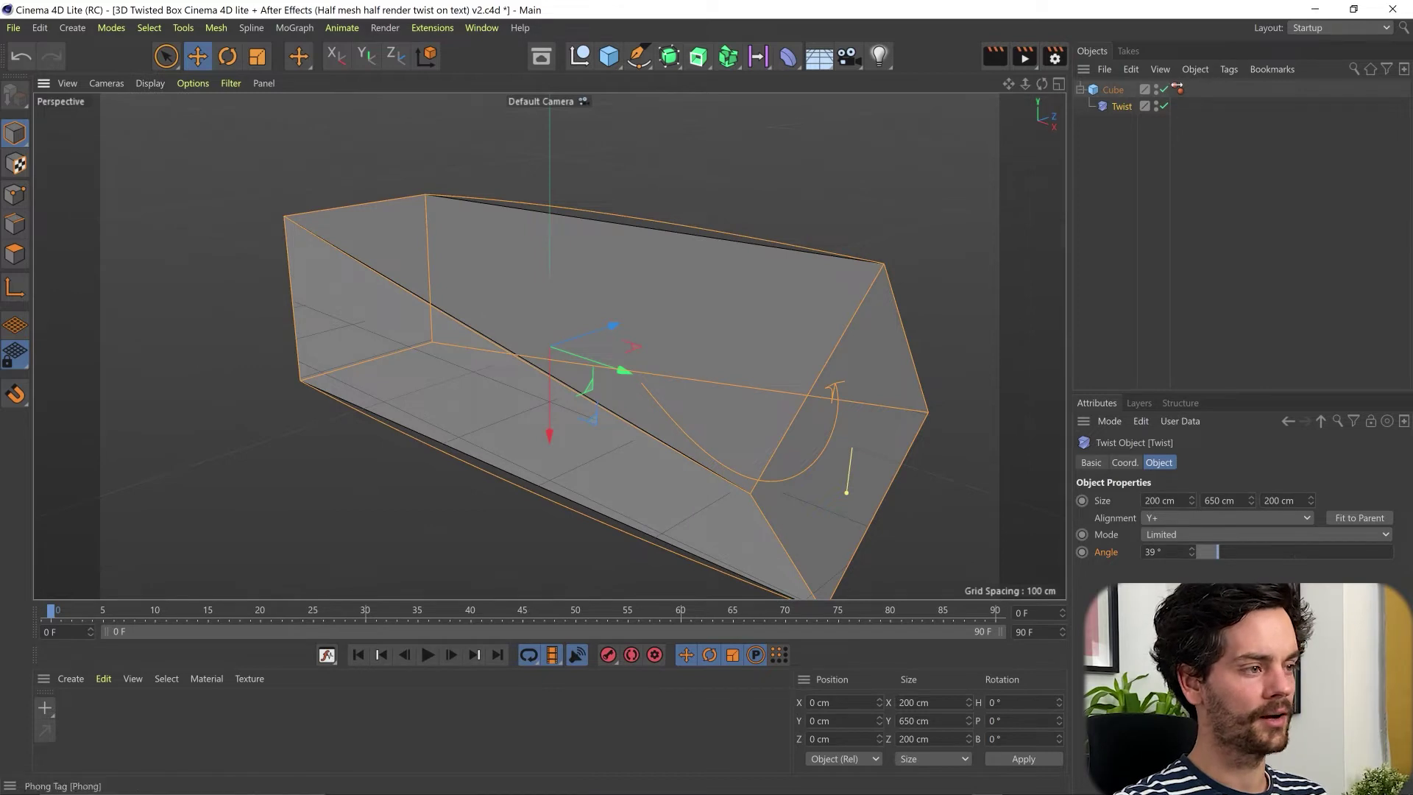
left_click(1107, 89)
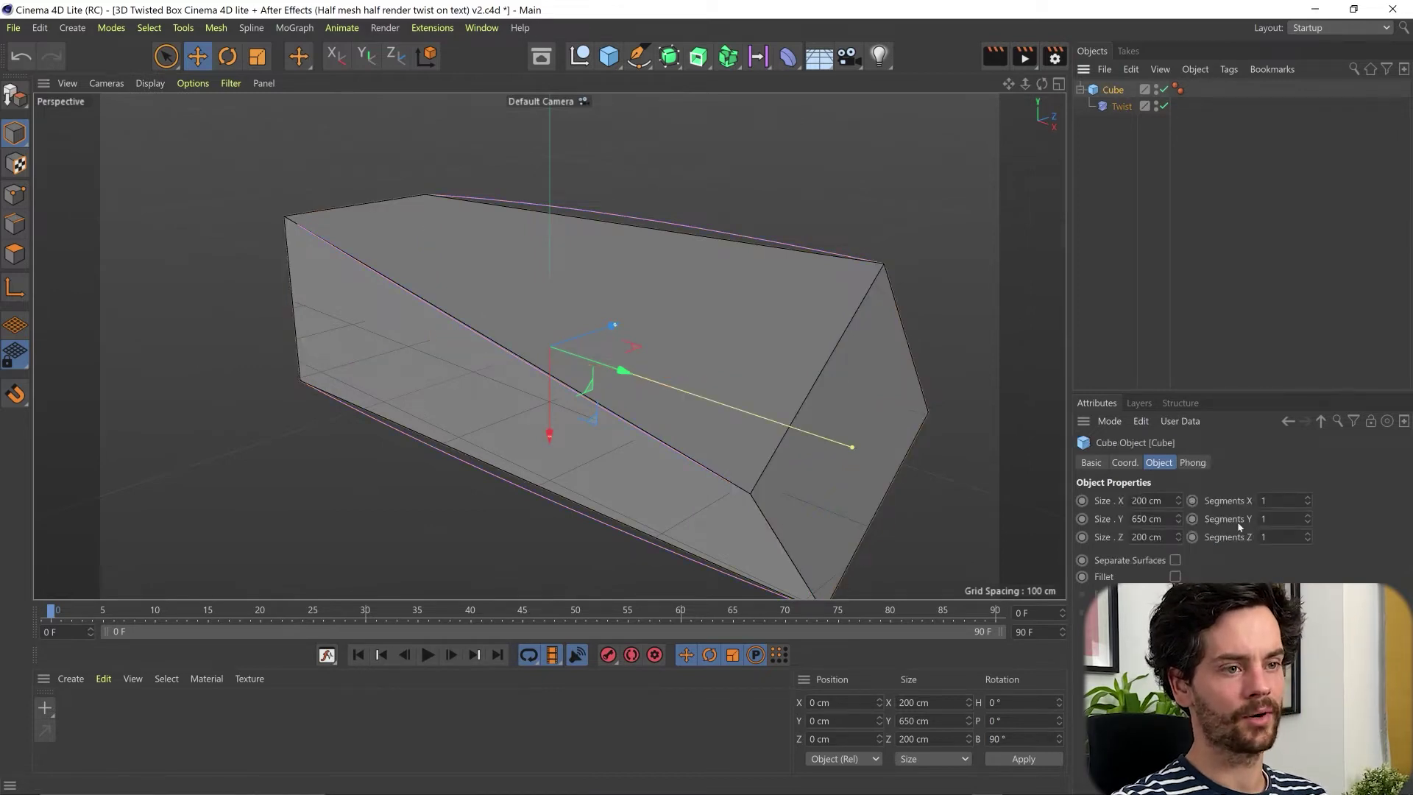
mouse_move(1306, 523)
left_mouse_down()
mouse_move(1307, 470)
mouse_move(1307, 522)
left_mouse_up()
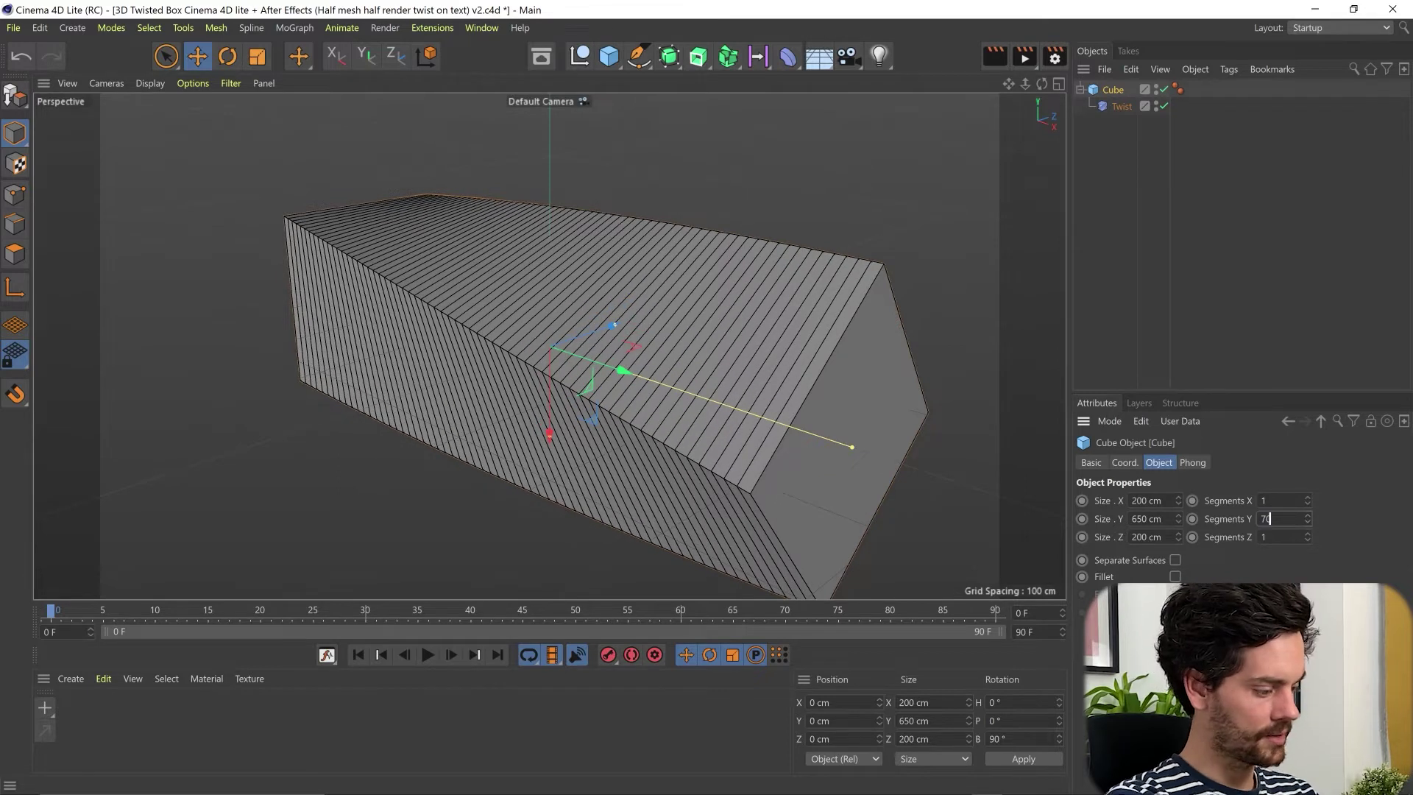
key("Return")
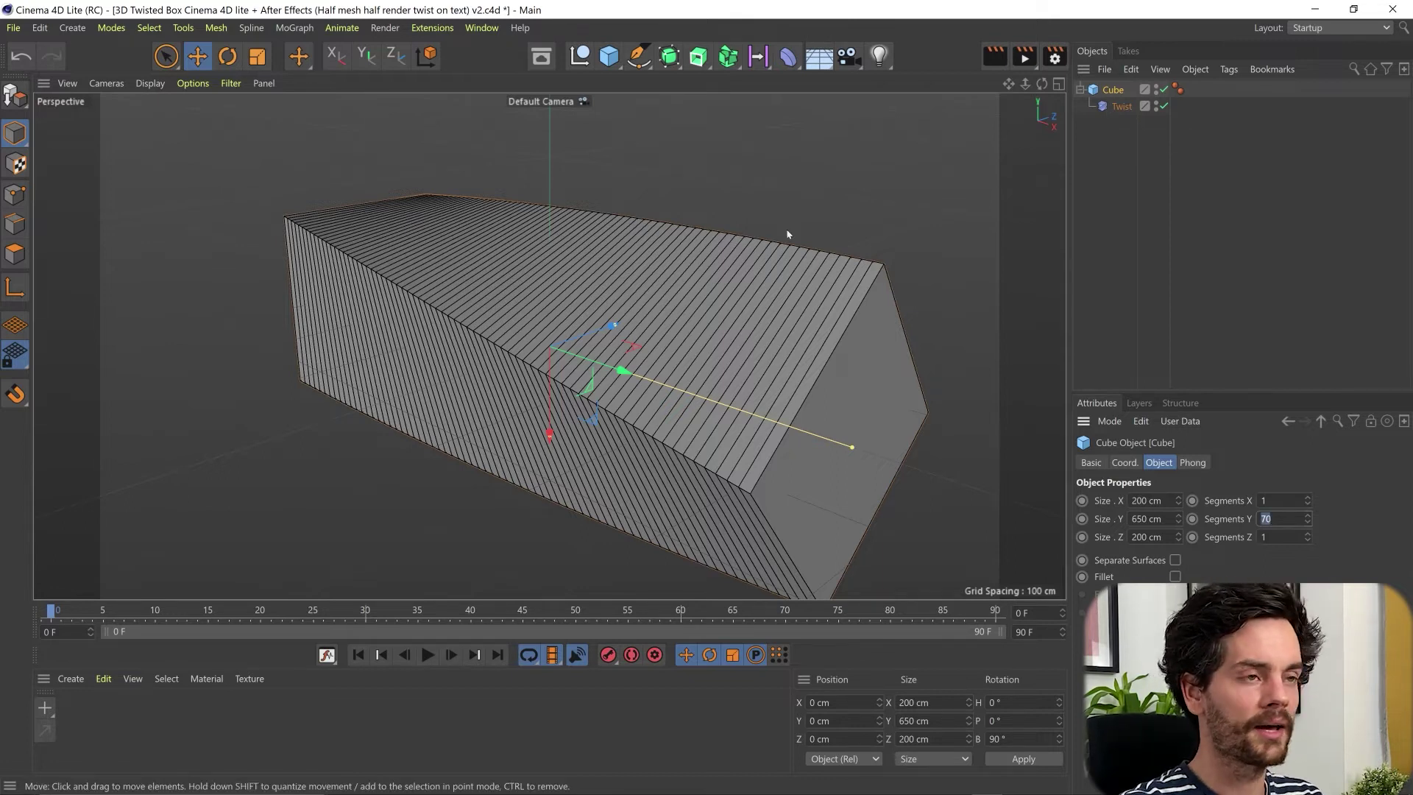
Move the cube freehand to about X 8.3 cm, Y -9.6 cm, Z 2.9 cm
left_click_drag(1008, 83, 790, 200)
key("ctrl+shift+z")
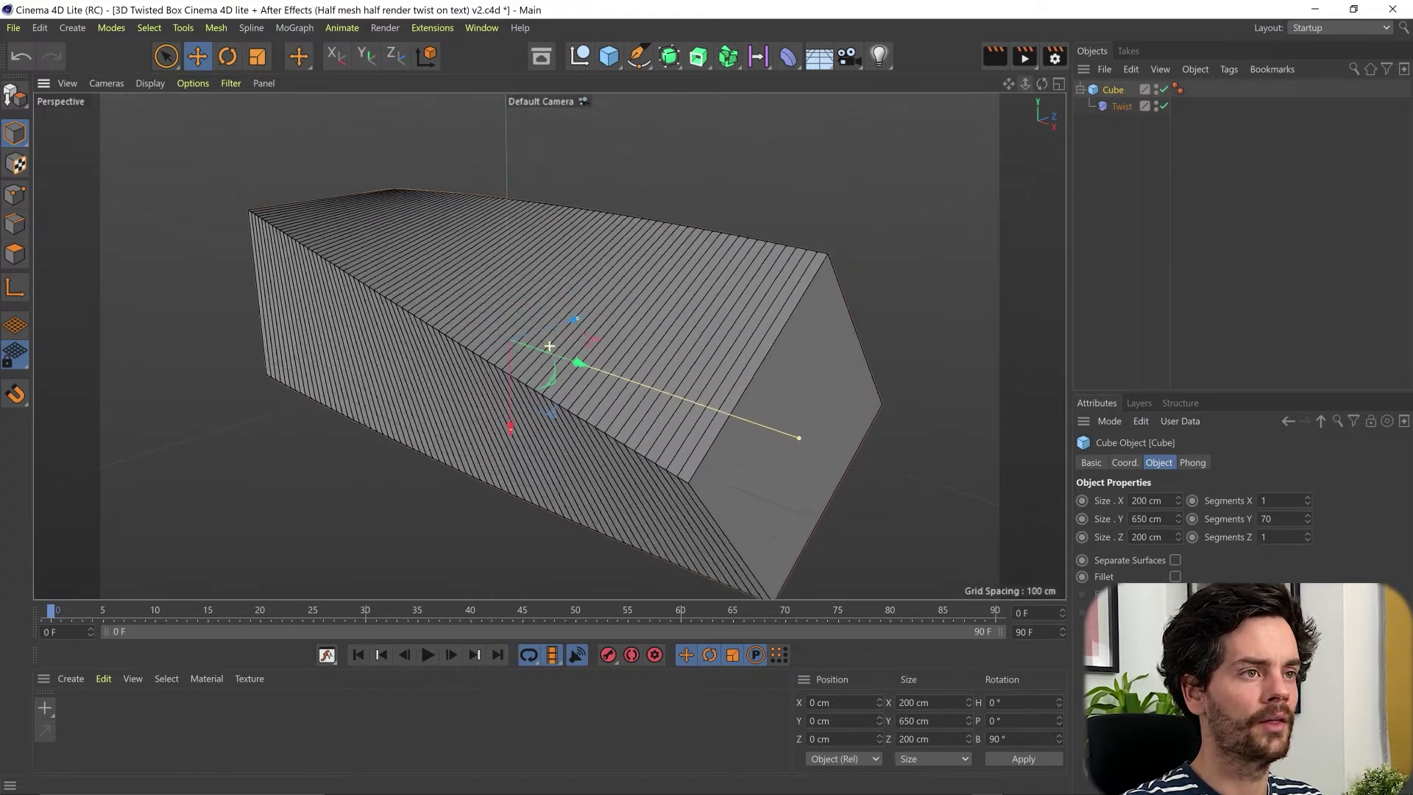
key("ctrl+shift+z")
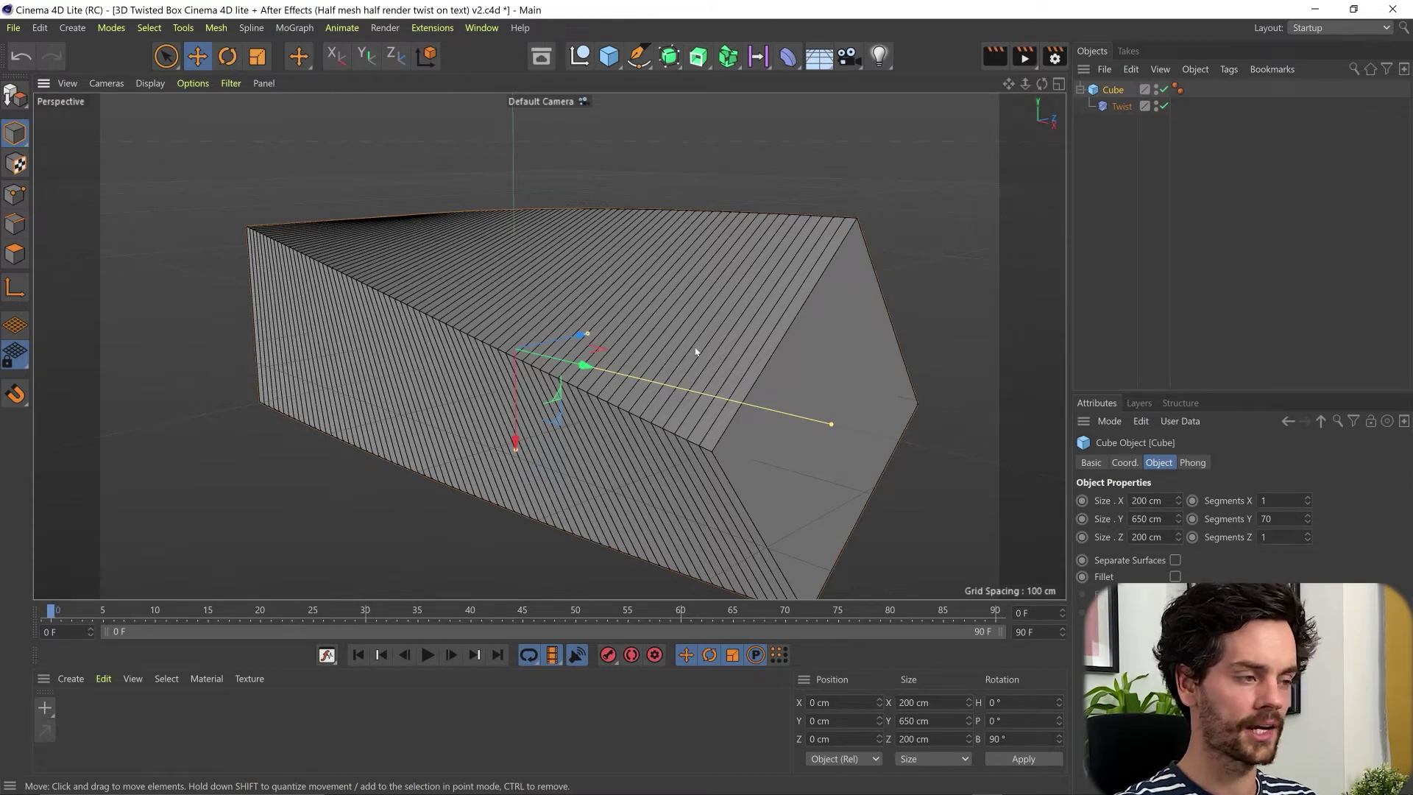
left_click_drag(695, 351, 681, 327)
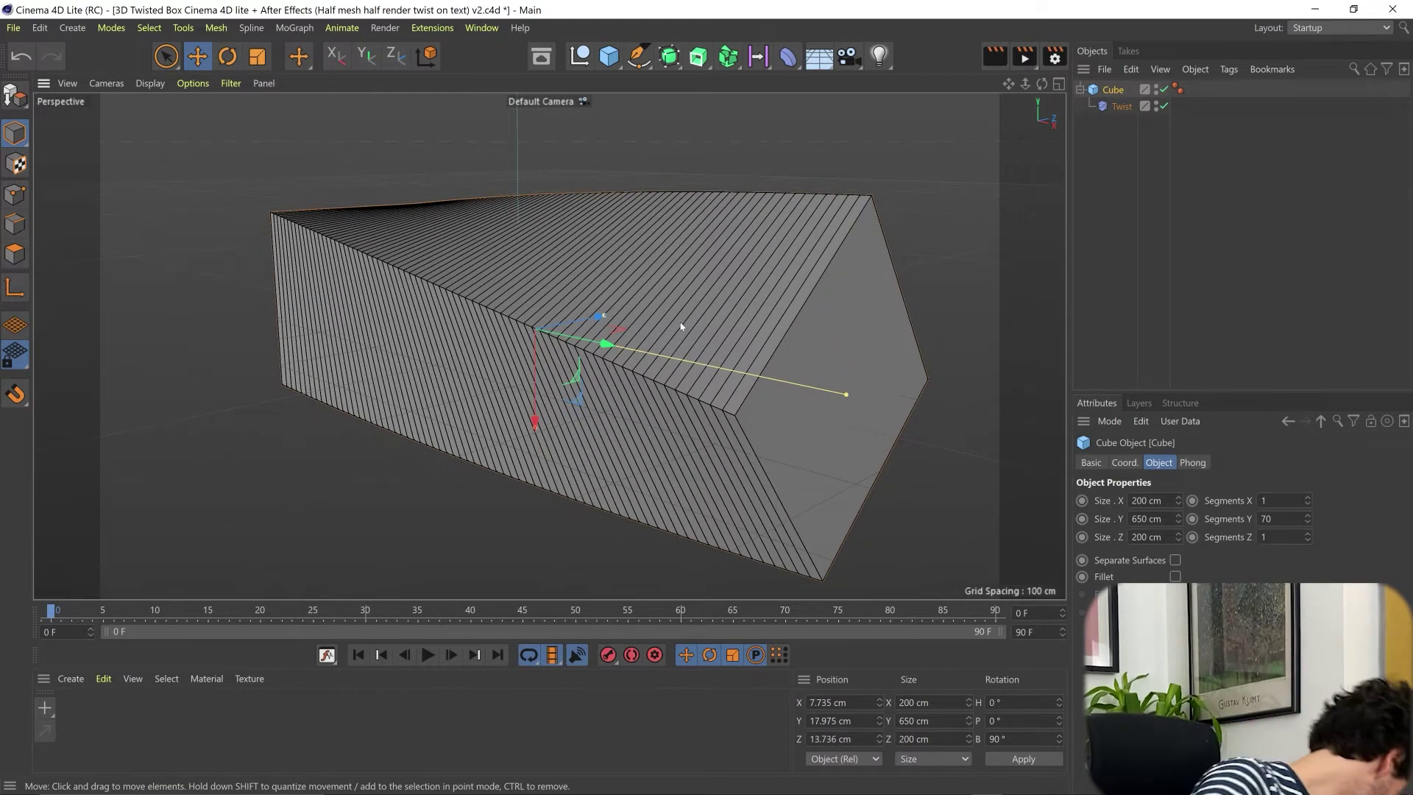
left_click_drag(681, 327, 630, 390, "alt")
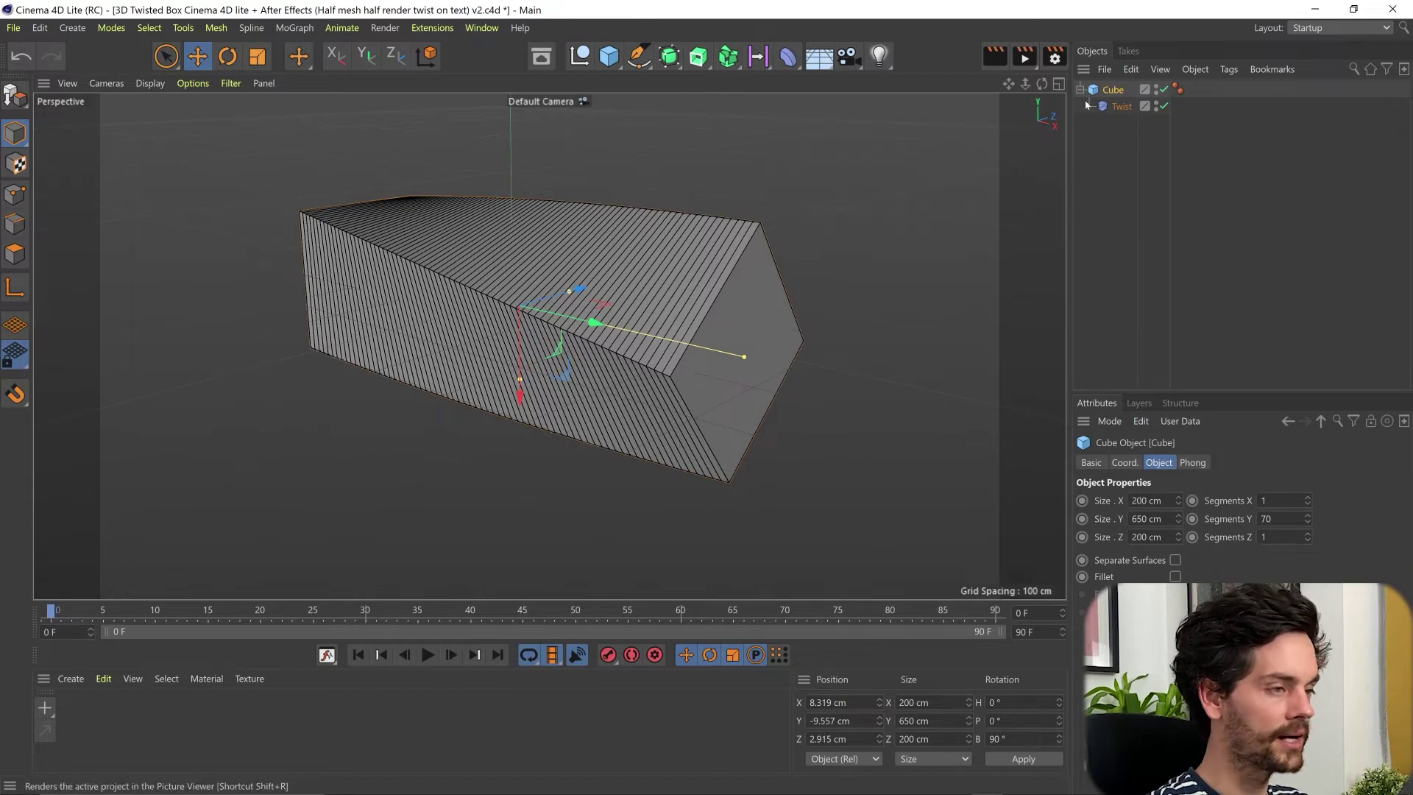
Set the Twist deformer's angle to 0° to straighten the box
left_click(1119, 108)
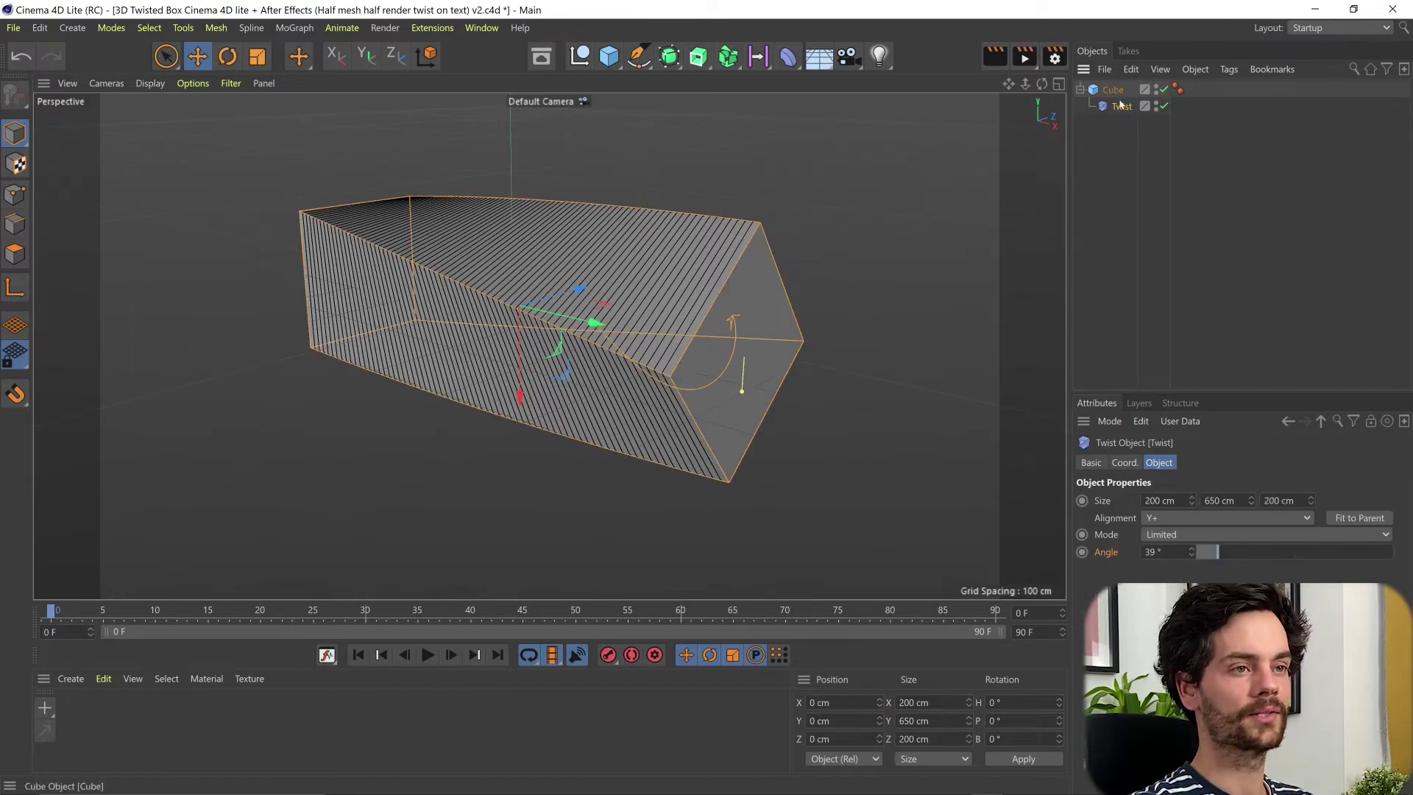
left_click_drag(1215, 549, 1133, 567)
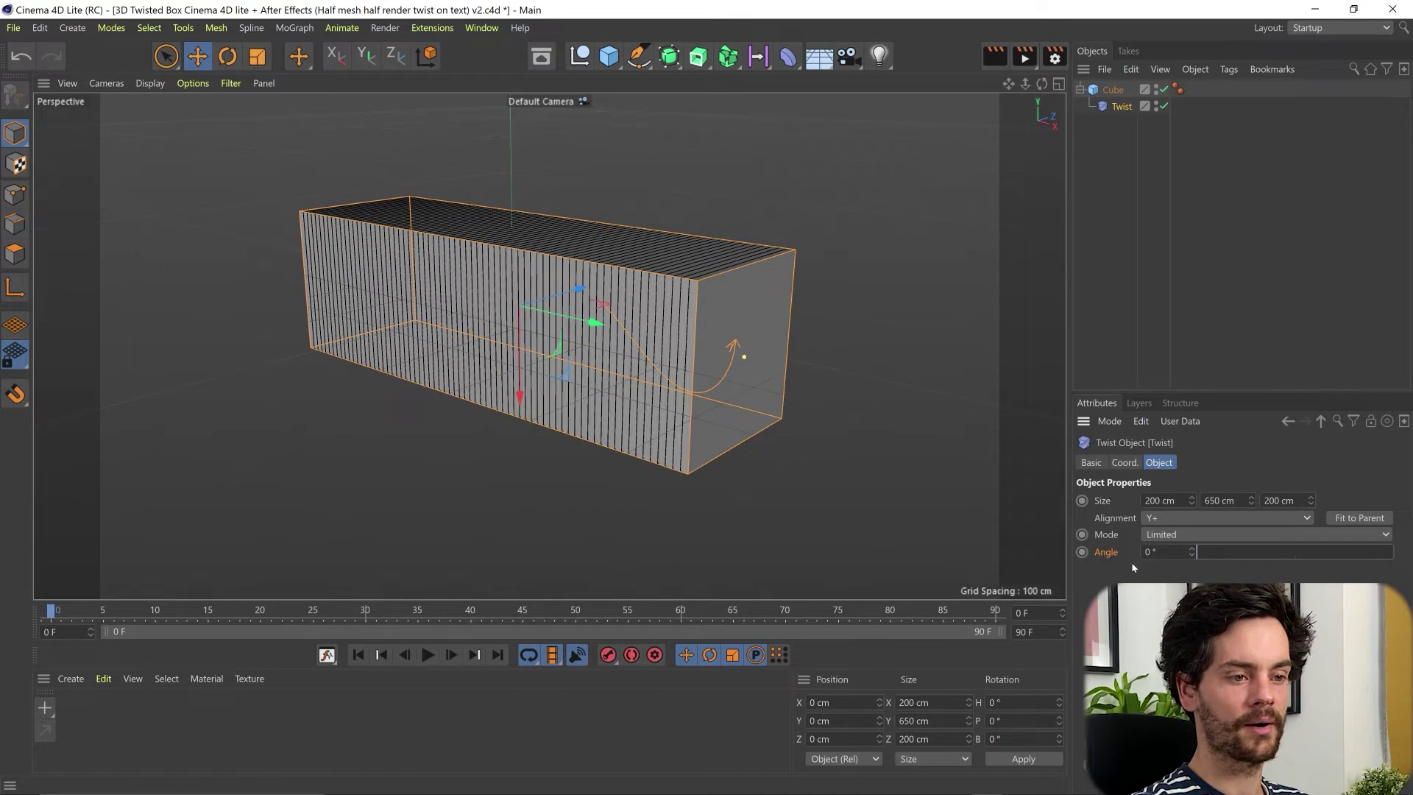
Keyframe the cube's pitch rotation (R.P) at 0° on frame 0 and -34° on frame 10
left_click(1097, 91)
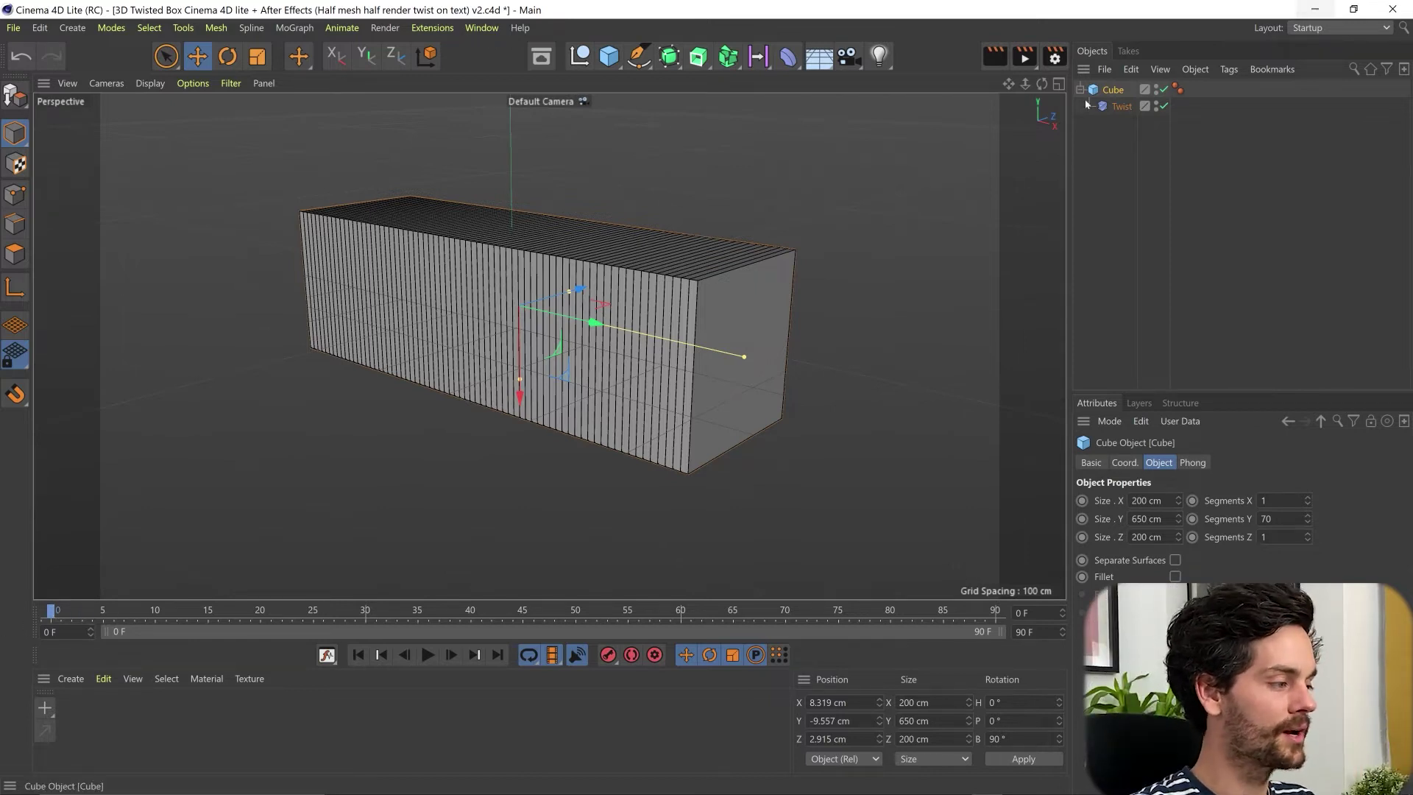
left_click(1126, 462)
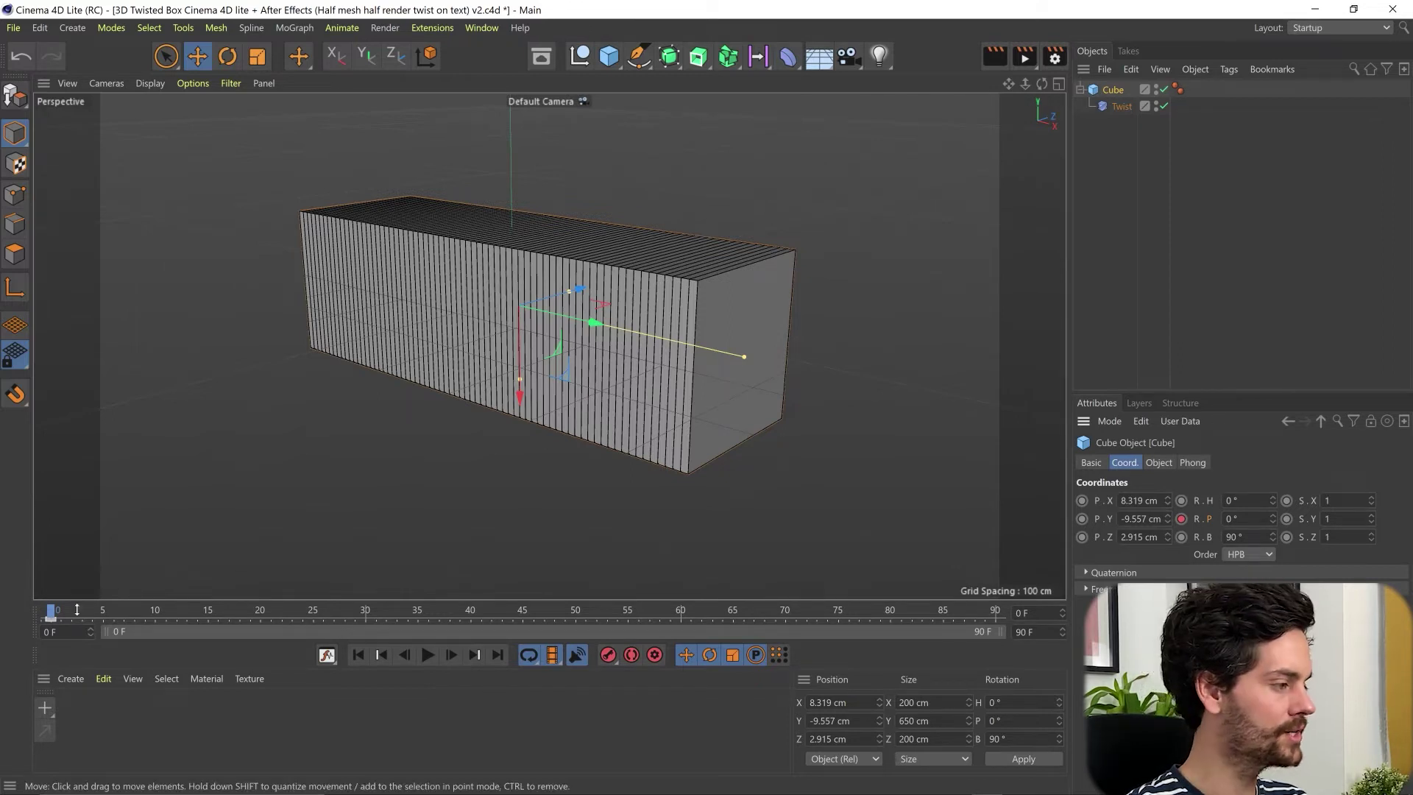
left_click(161, 613)
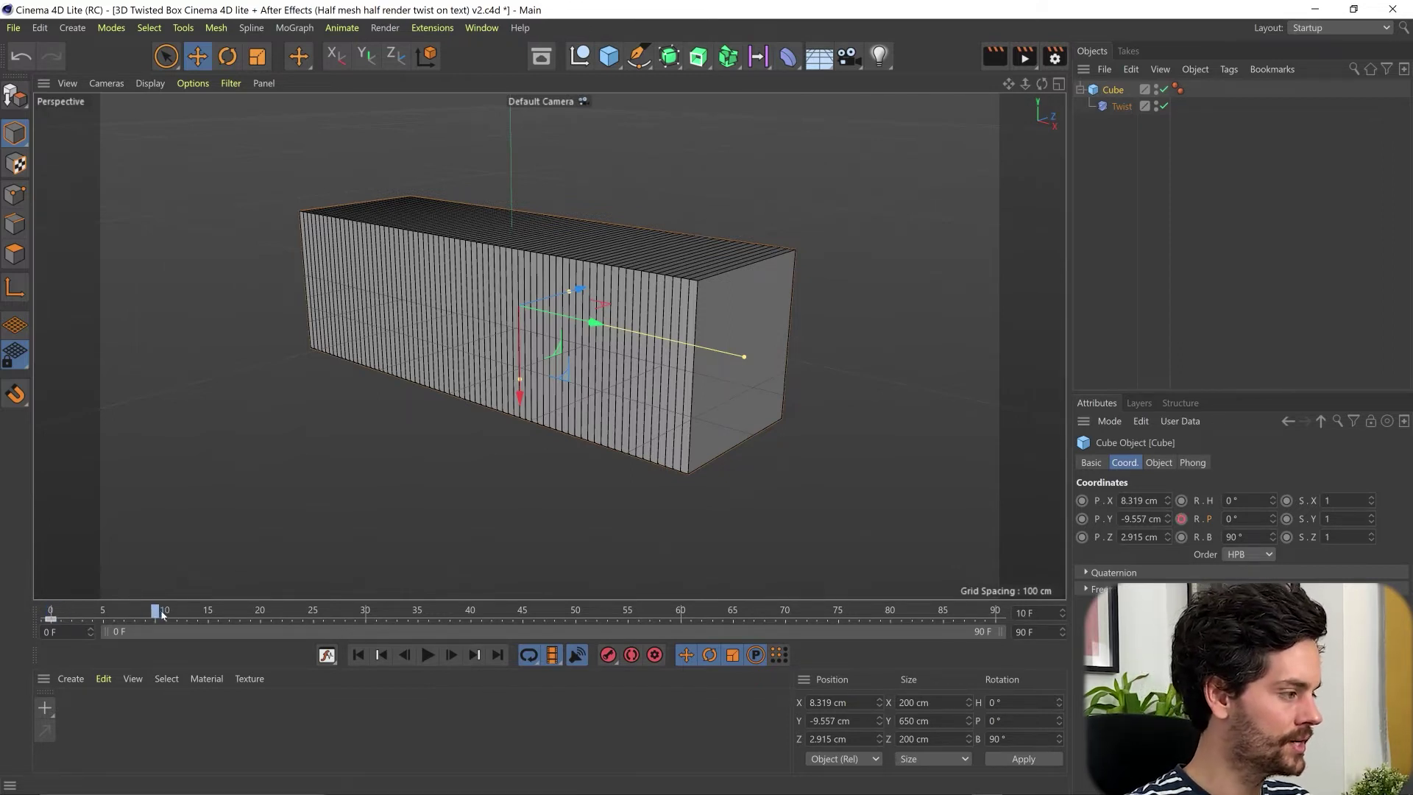
left_click(1272, 515)
left_click_drag(1272, 519, 1272, 546)
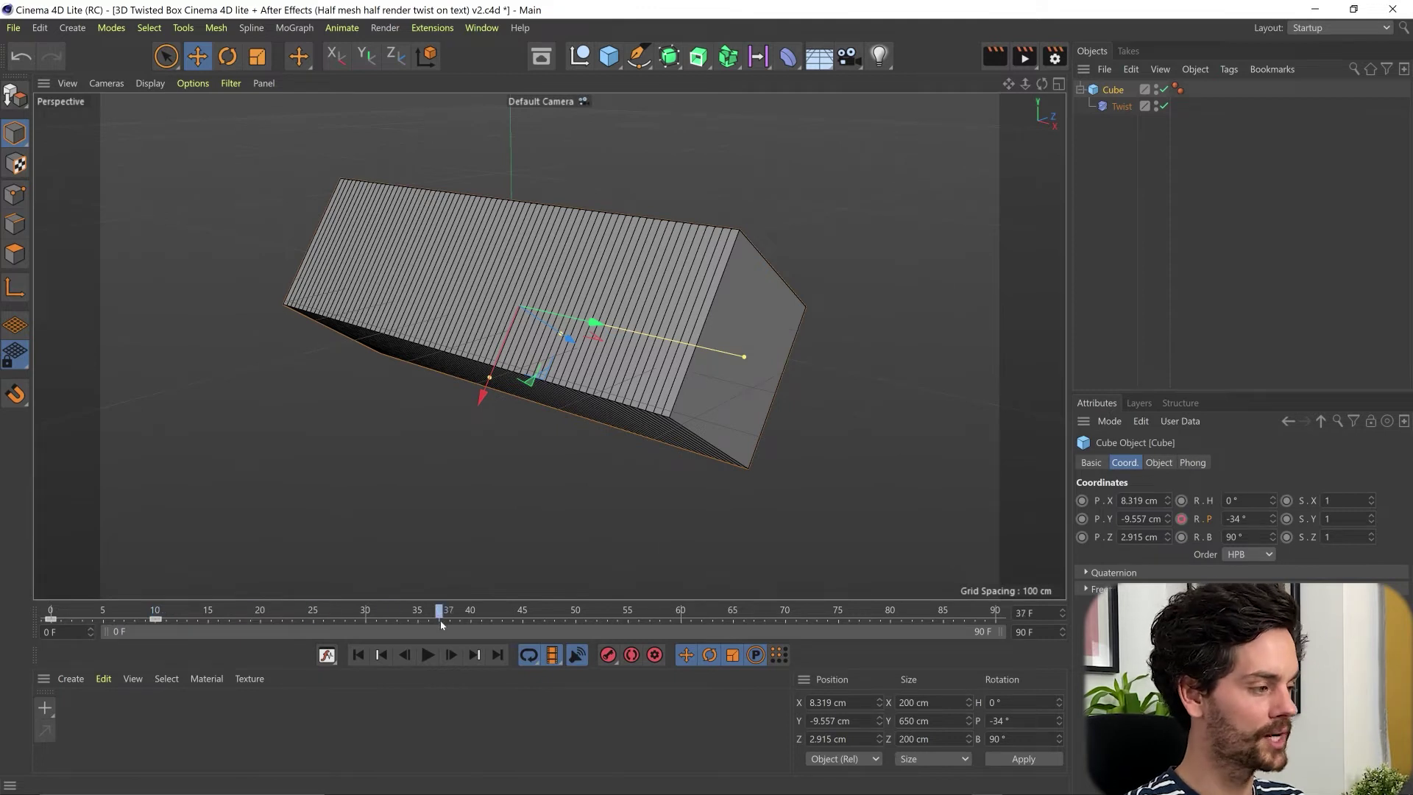
left_click_drag(442, 623, 228, 633)
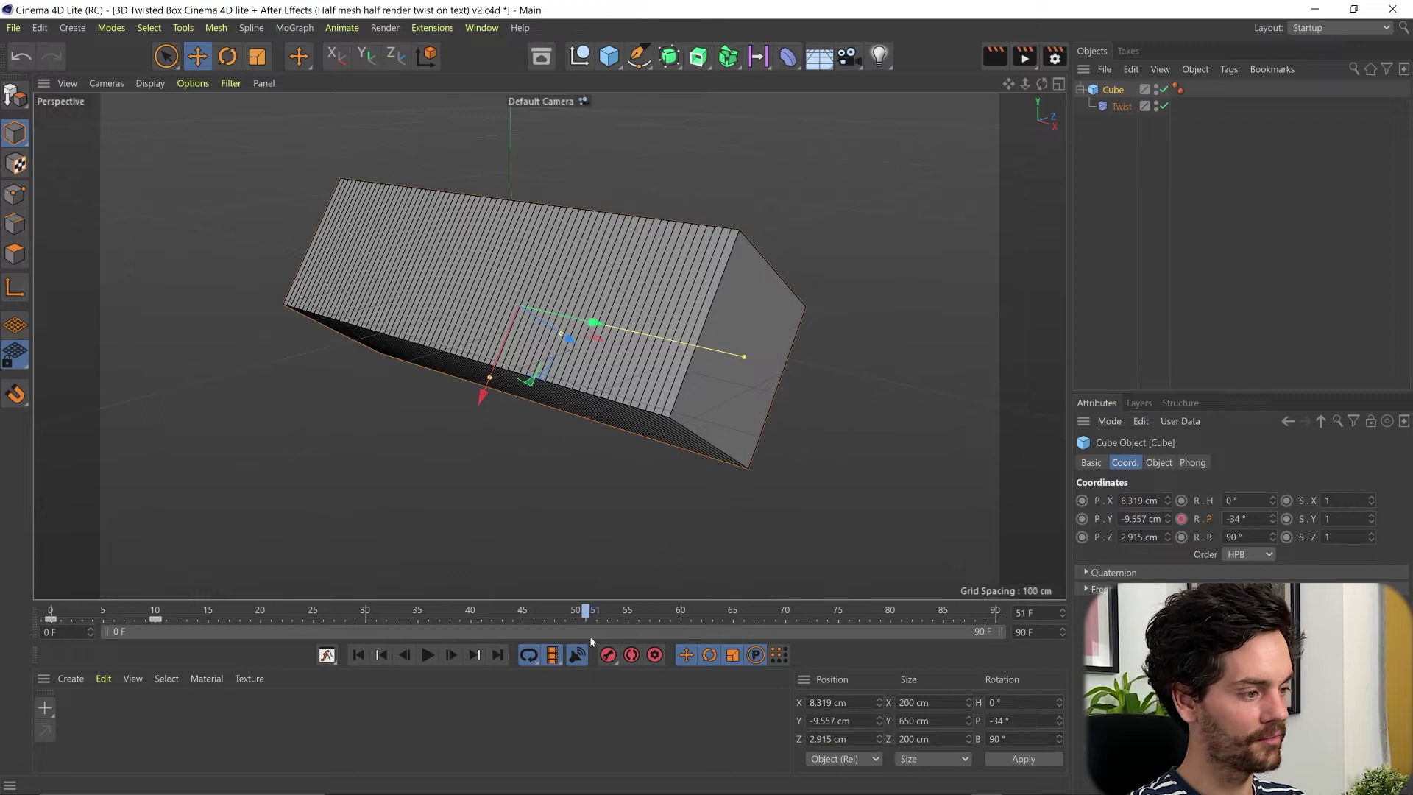
Keyframe the cube's pitch rotation (R.P) at 360° on frame 60
left_click_drag(590, 641, 668, 637)
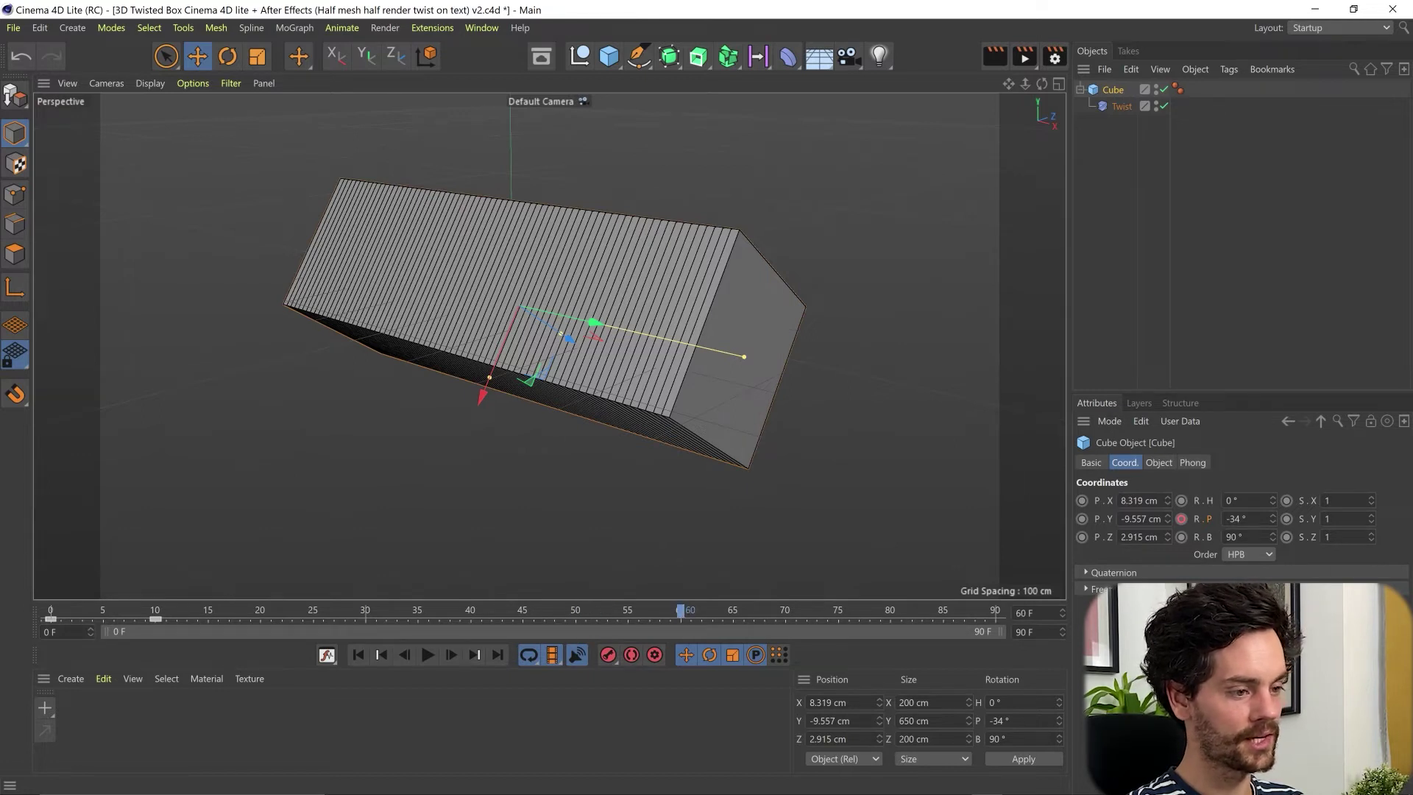
left_click_drag(1272, 519, 1272, 365)
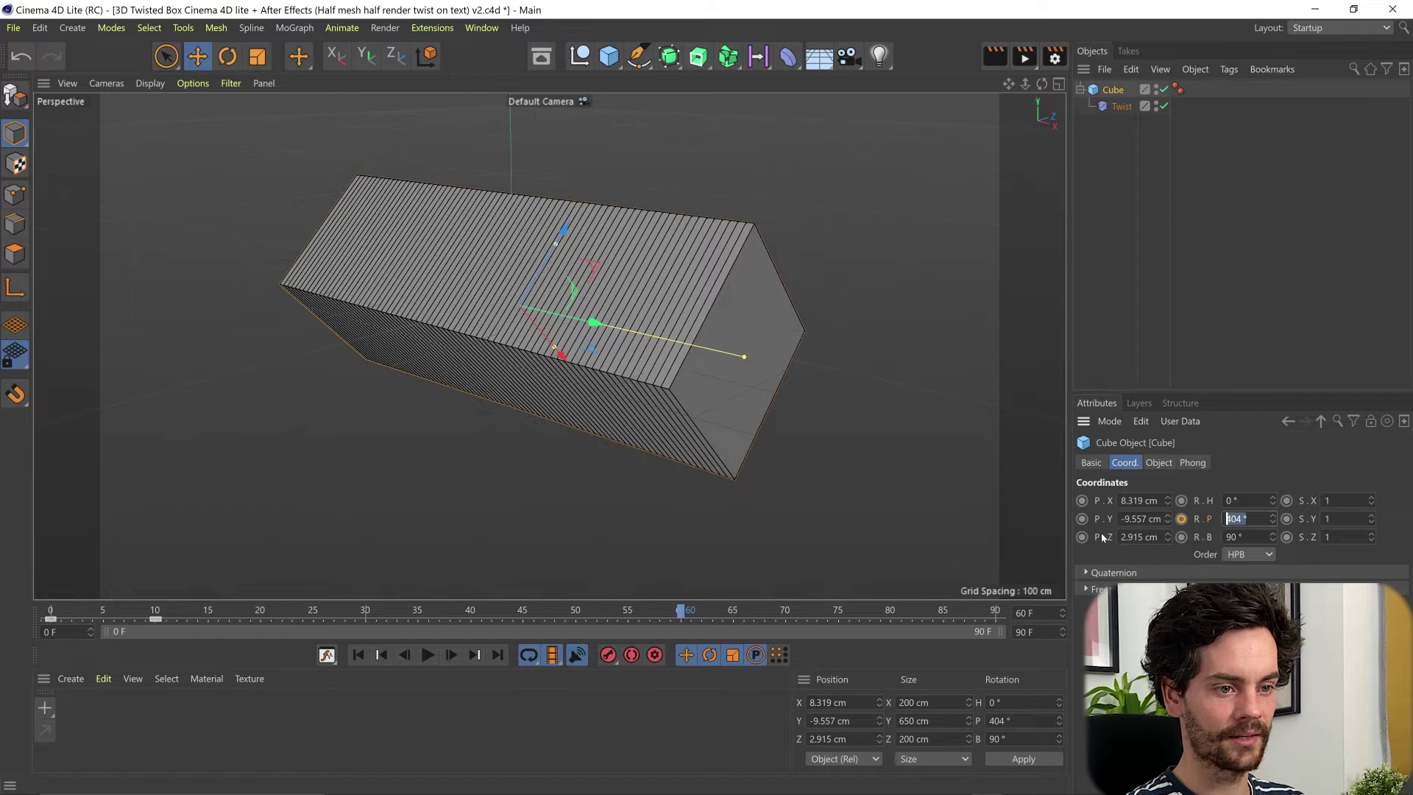
type("360")
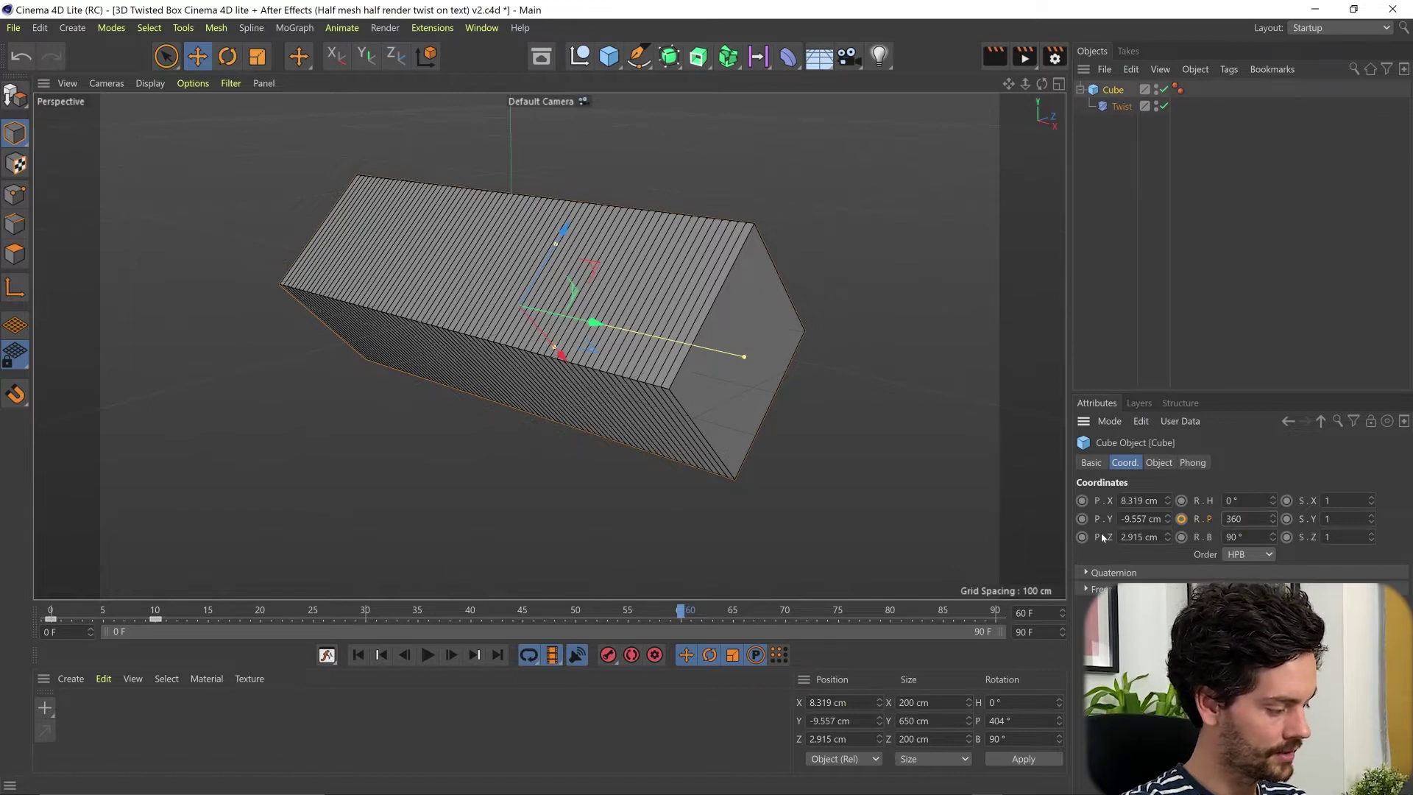
key("Return")
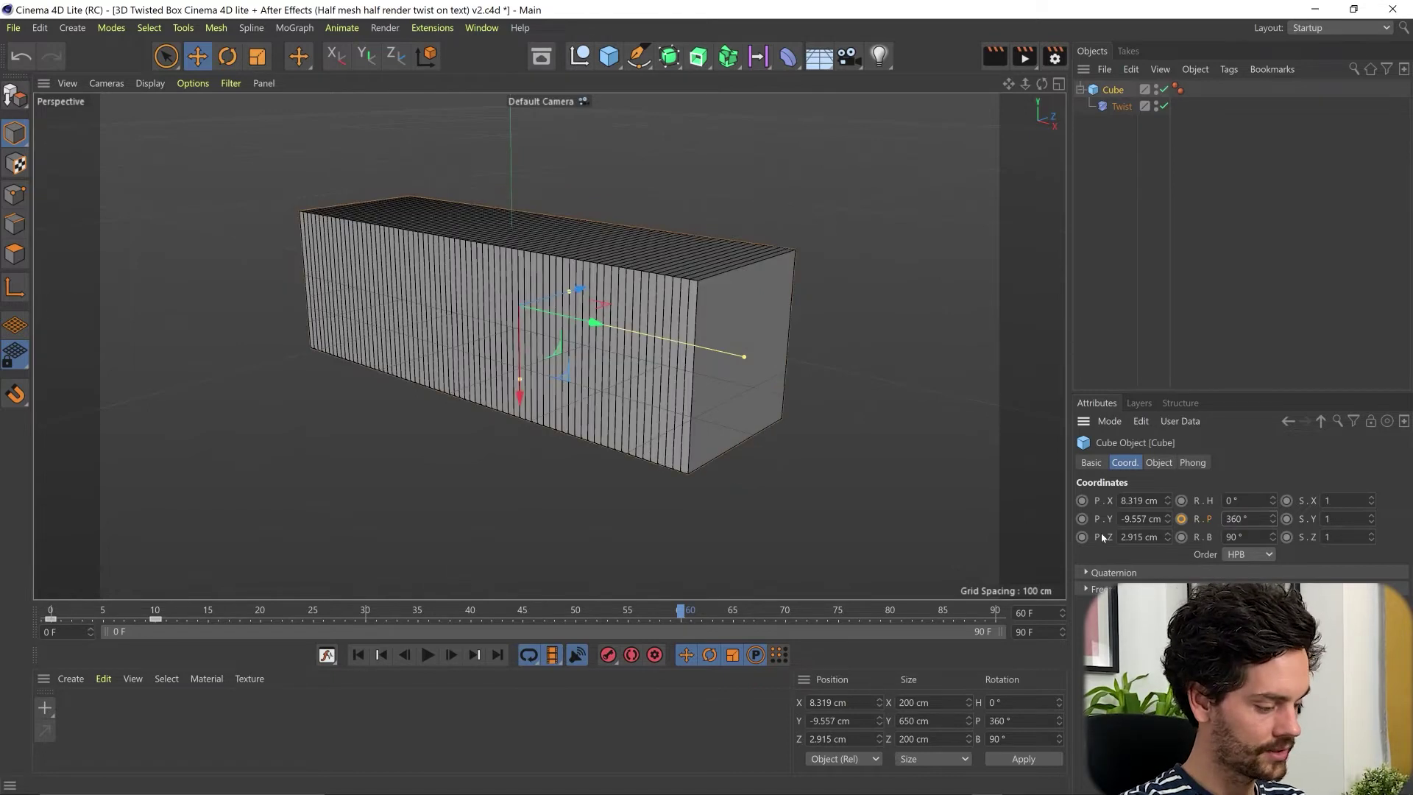
left_click(1182, 518)
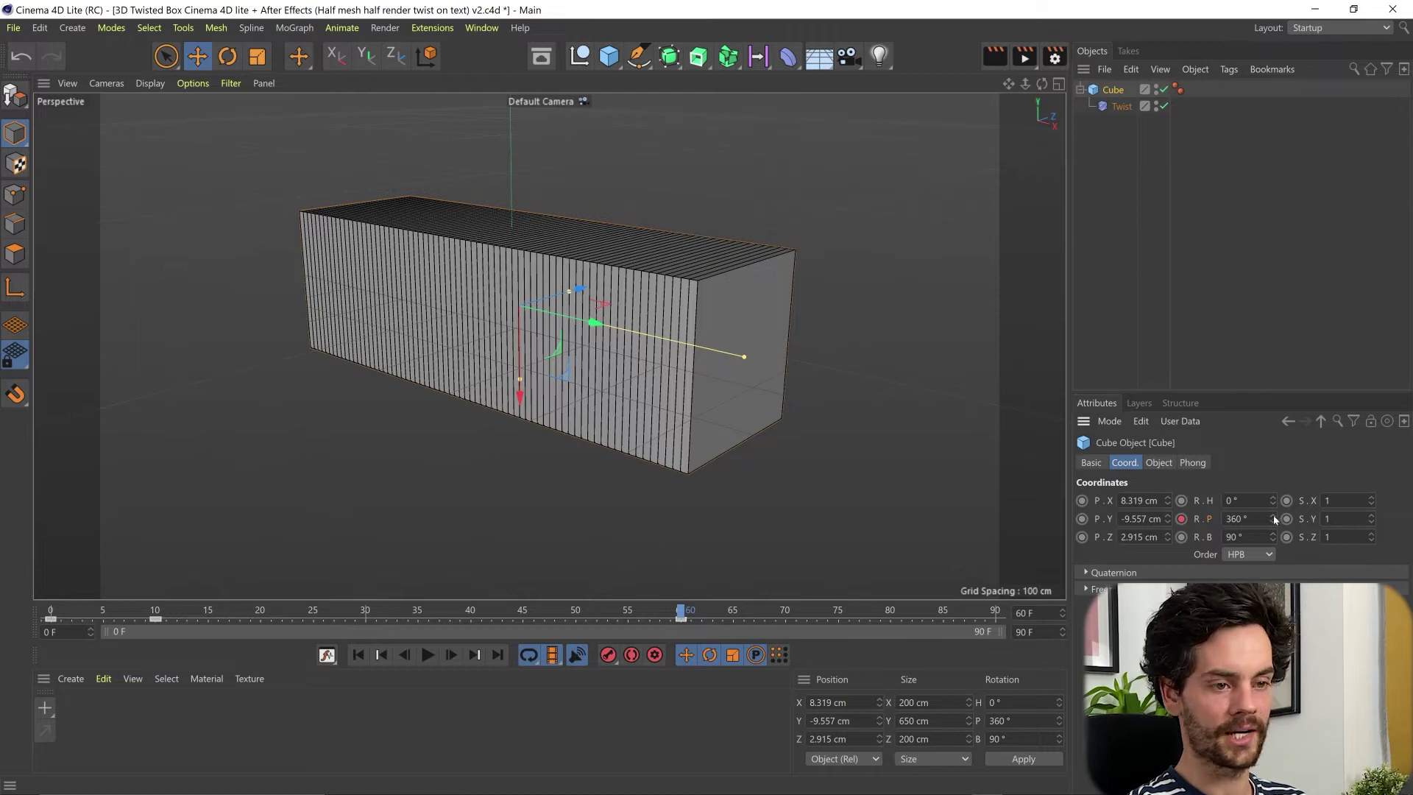
Keyframe the cube's pitch rotation (R.P) at 403° on frame 60 and 360° on frame 70
left_click_drag(515, 610, 681, 618)
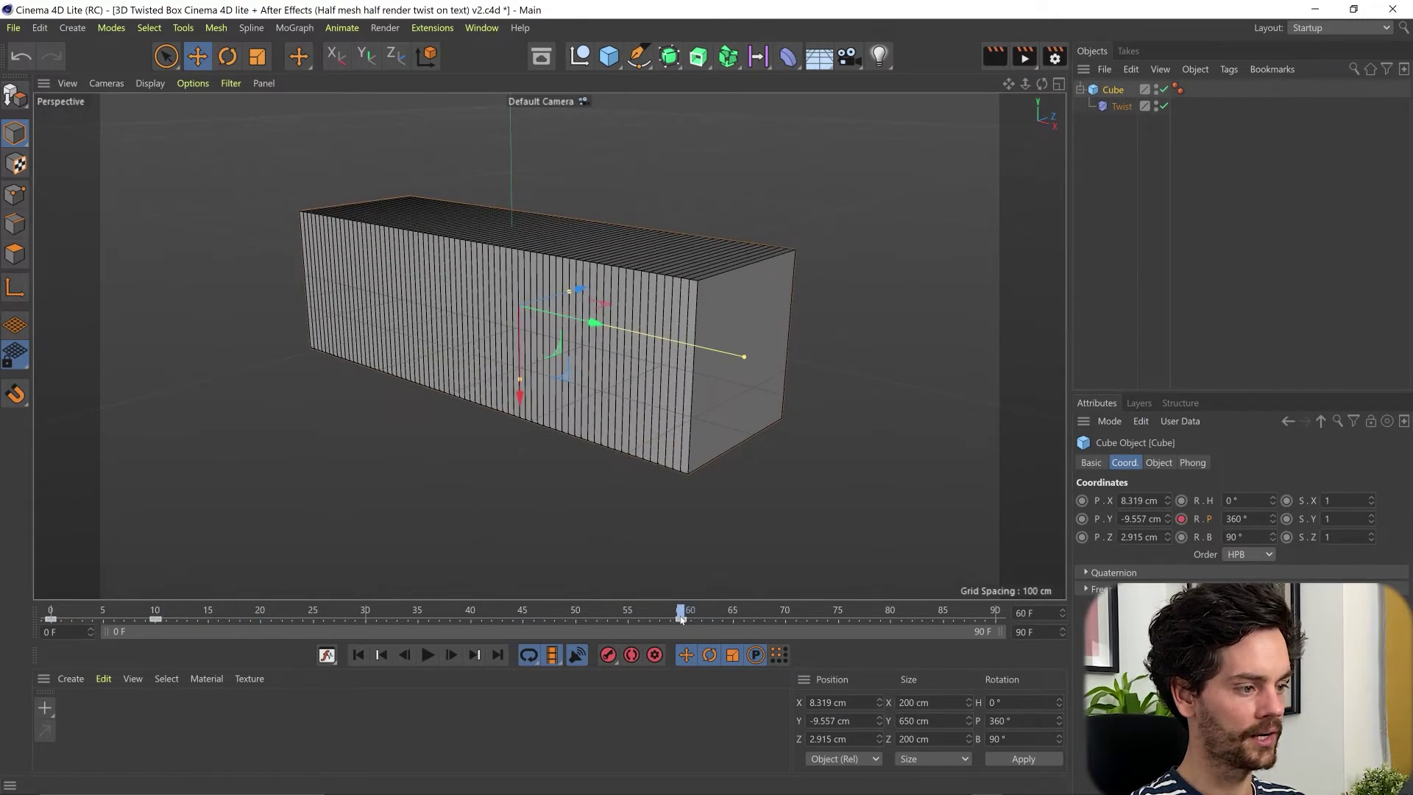
left_click_drag(1272, 519, 1272, 497)
left_click(1181, 519)
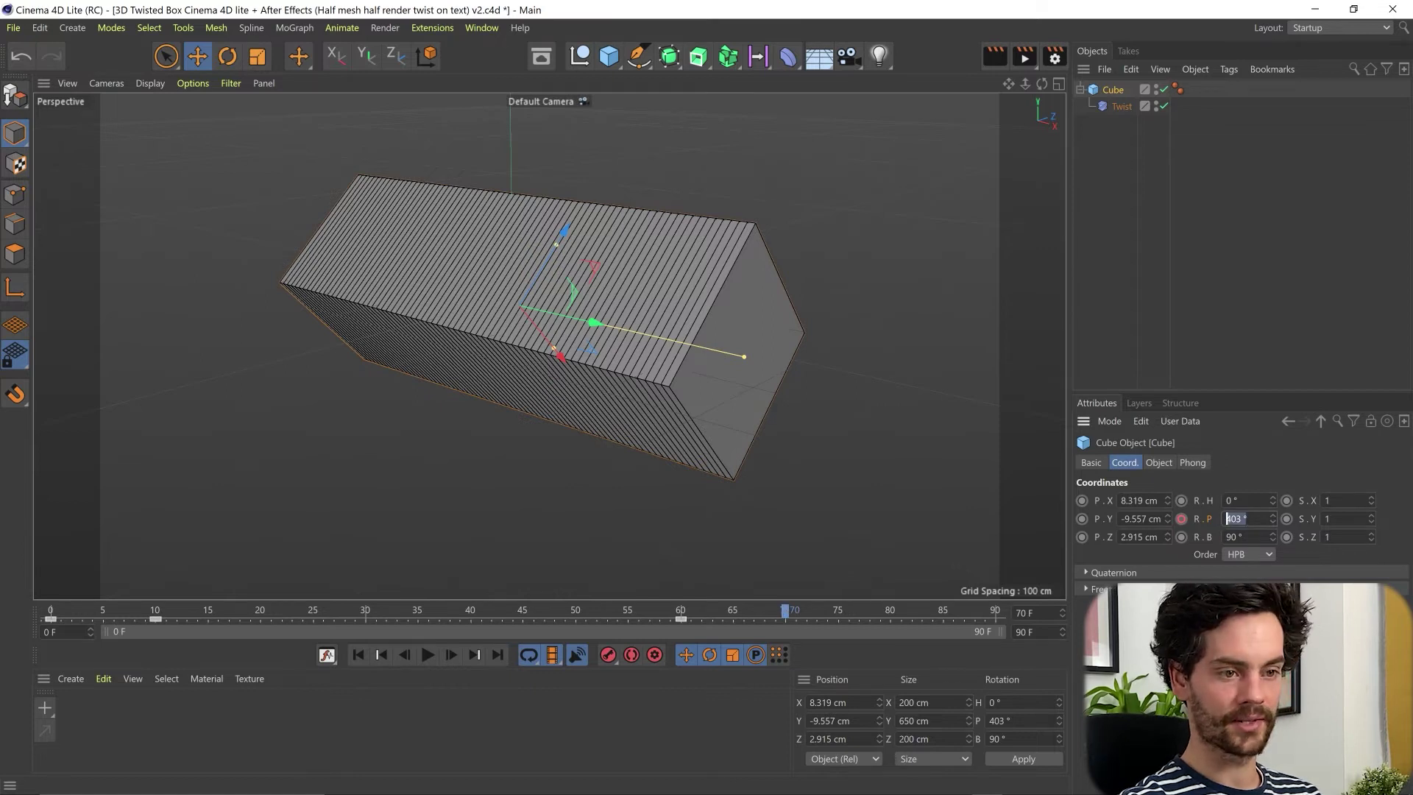
key("Return")
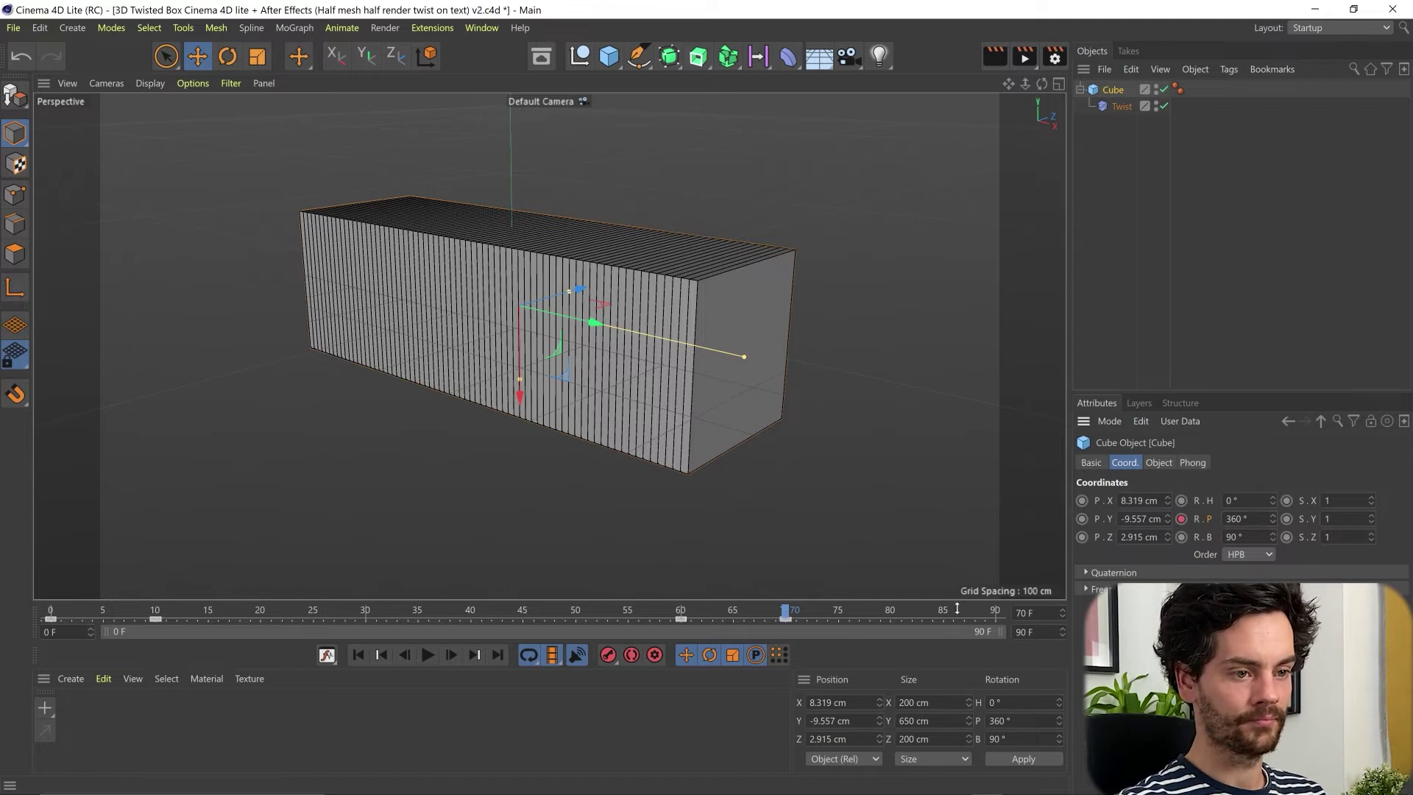
Play the animation from frame 0 to check the cube's rotation, and stop it
left_click_drag(482, 609, 50, 612)
left_click(433, 663)
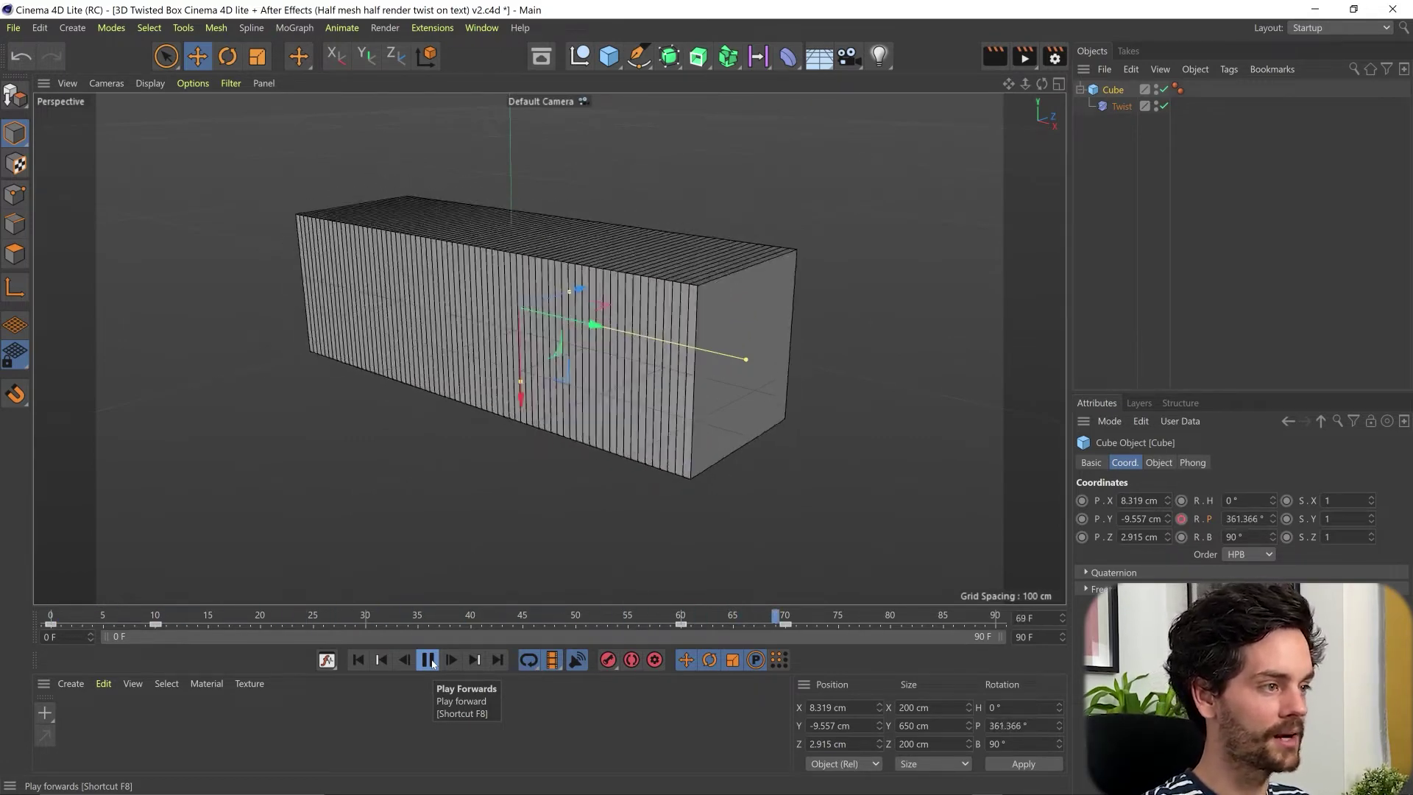
left_click(428, 660)
Keyframe the Twist deformer's angle at 0° on frame 0 and -64° on frame 10
left_click(1121, 106)
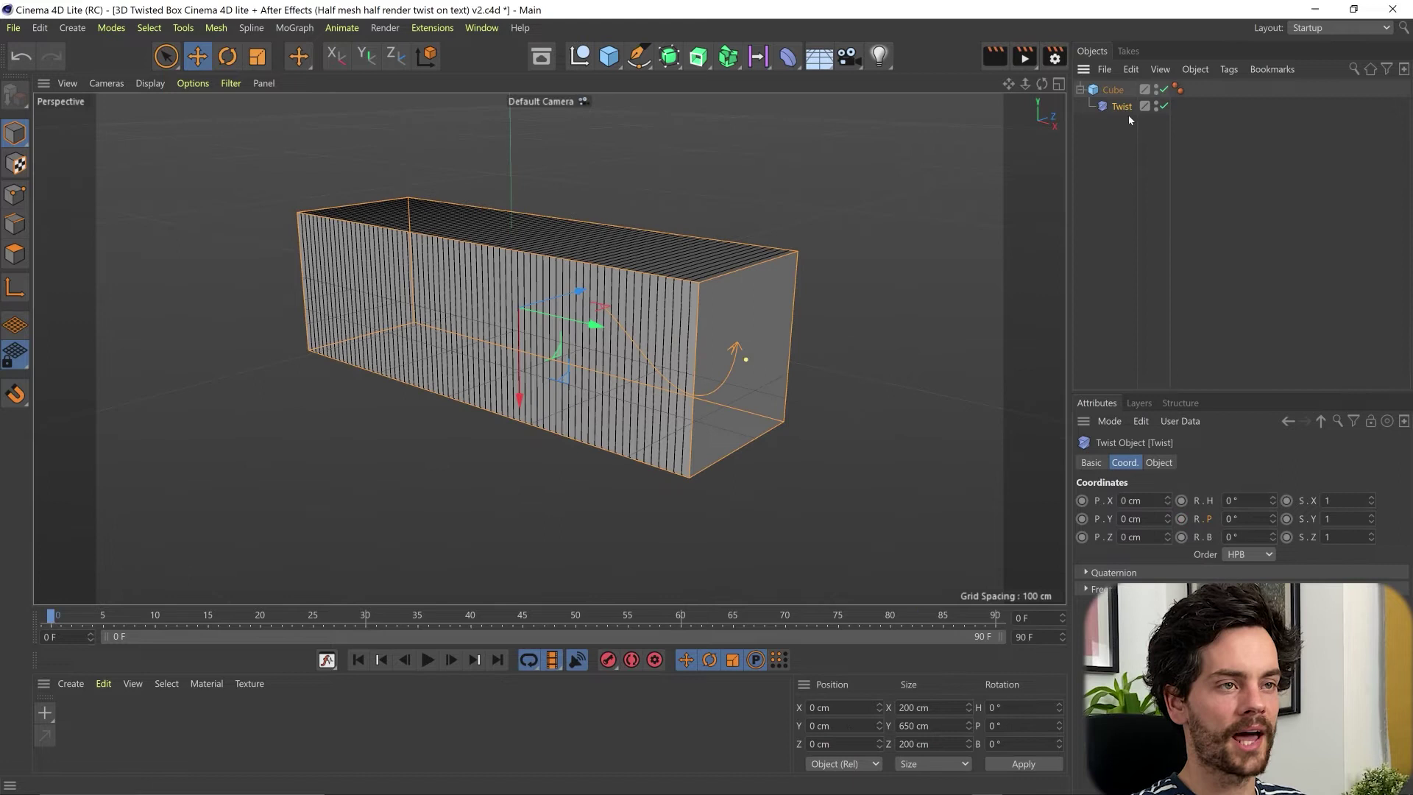
left_click(1159, 461)
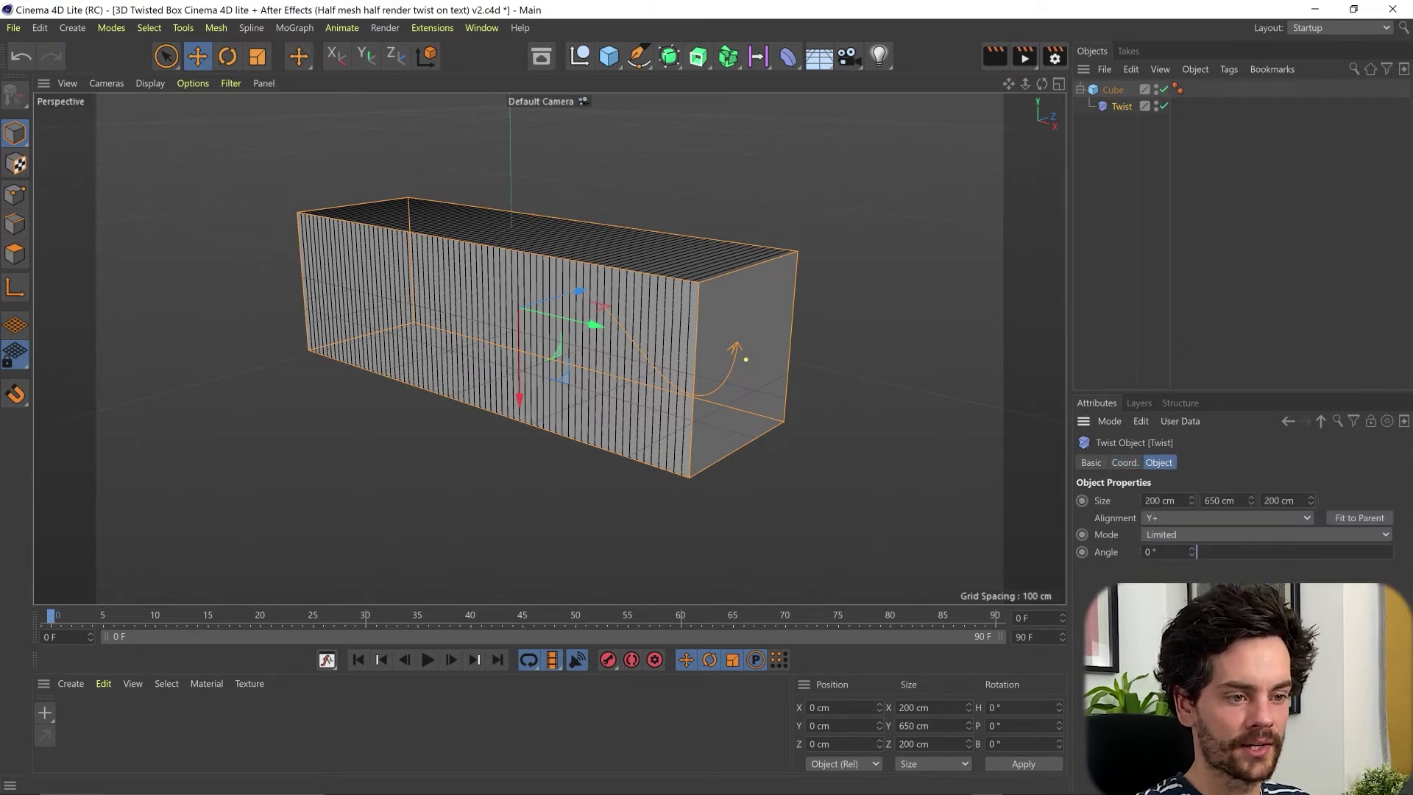
left_click(1081, 552)
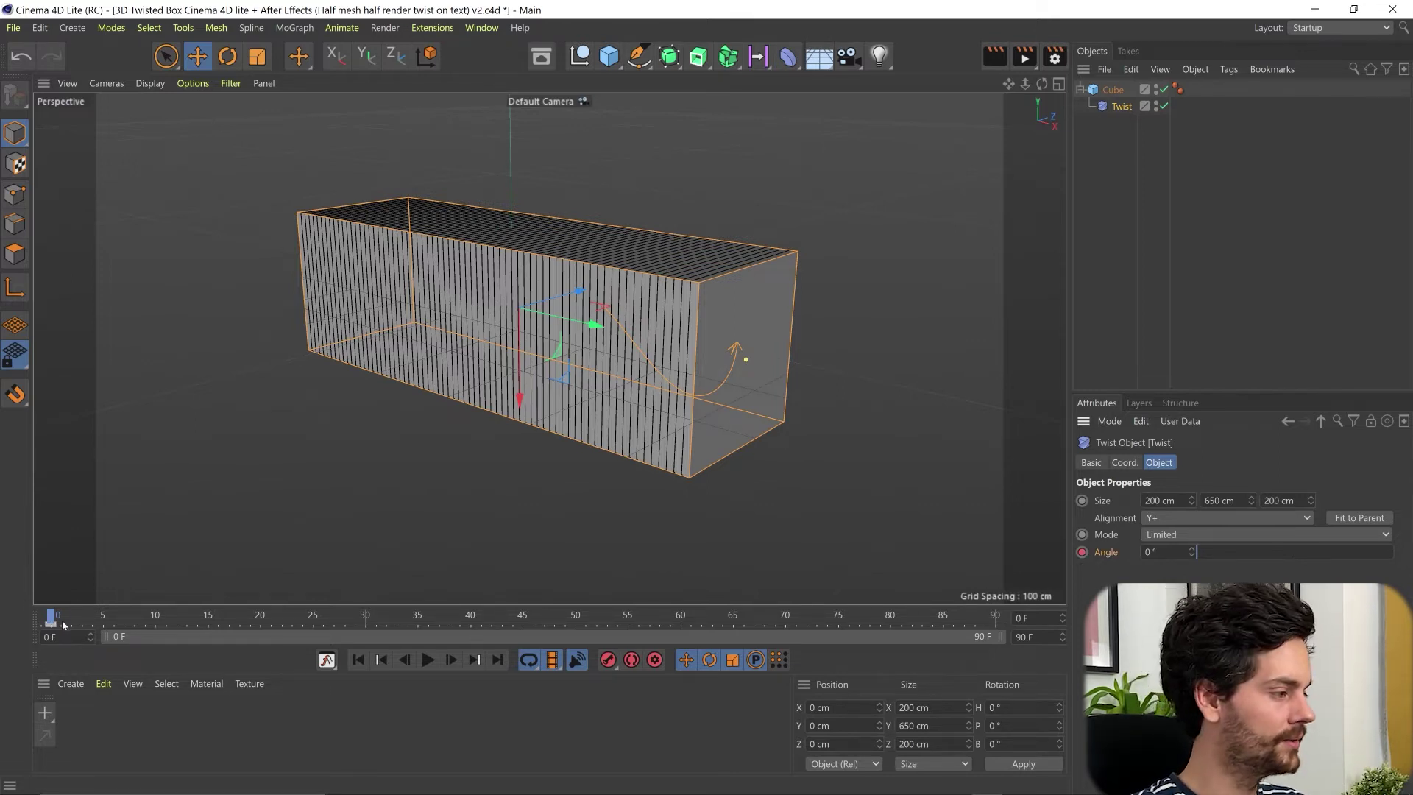
left_click_drag(50, 620, 158, 622)
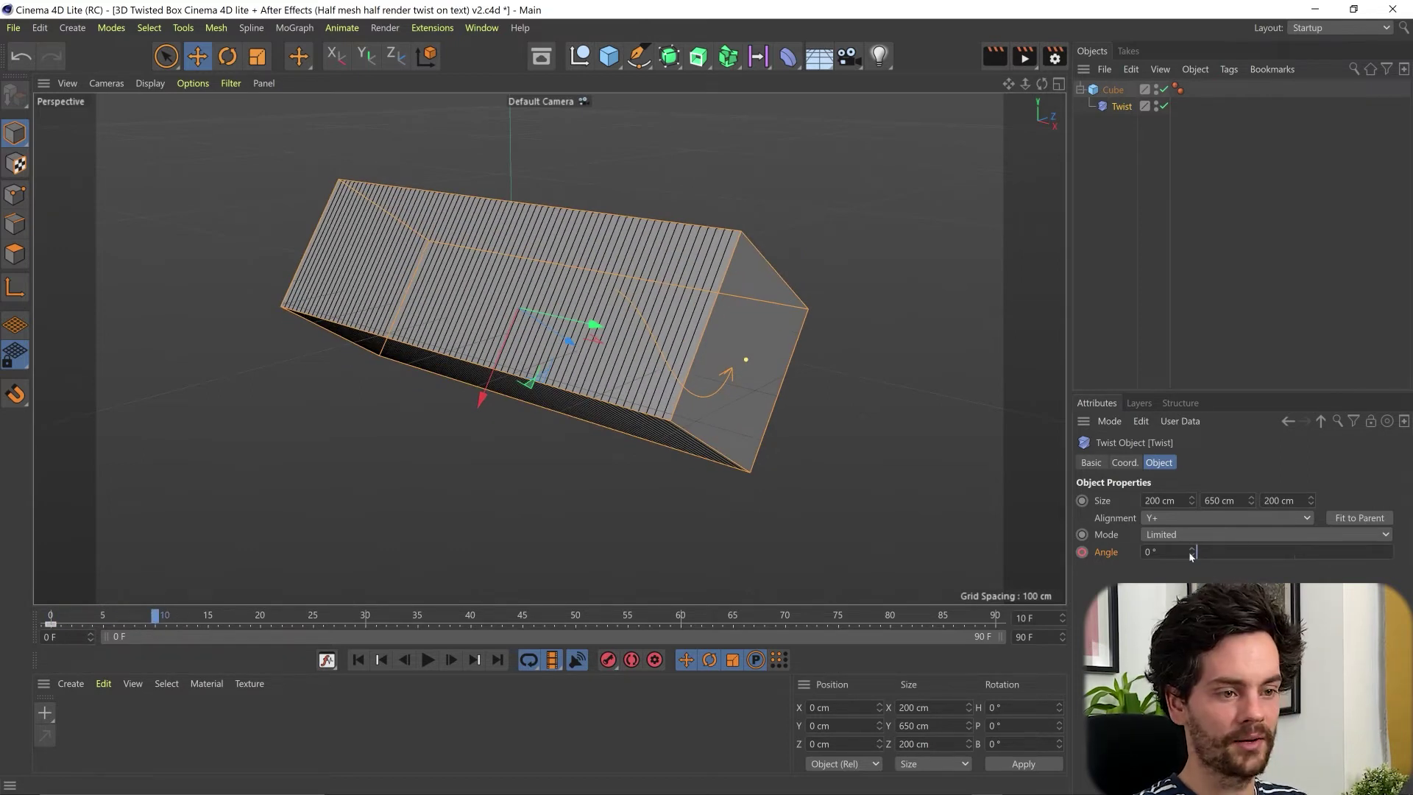
left_click_drag(1199, 551, 1164, 552)
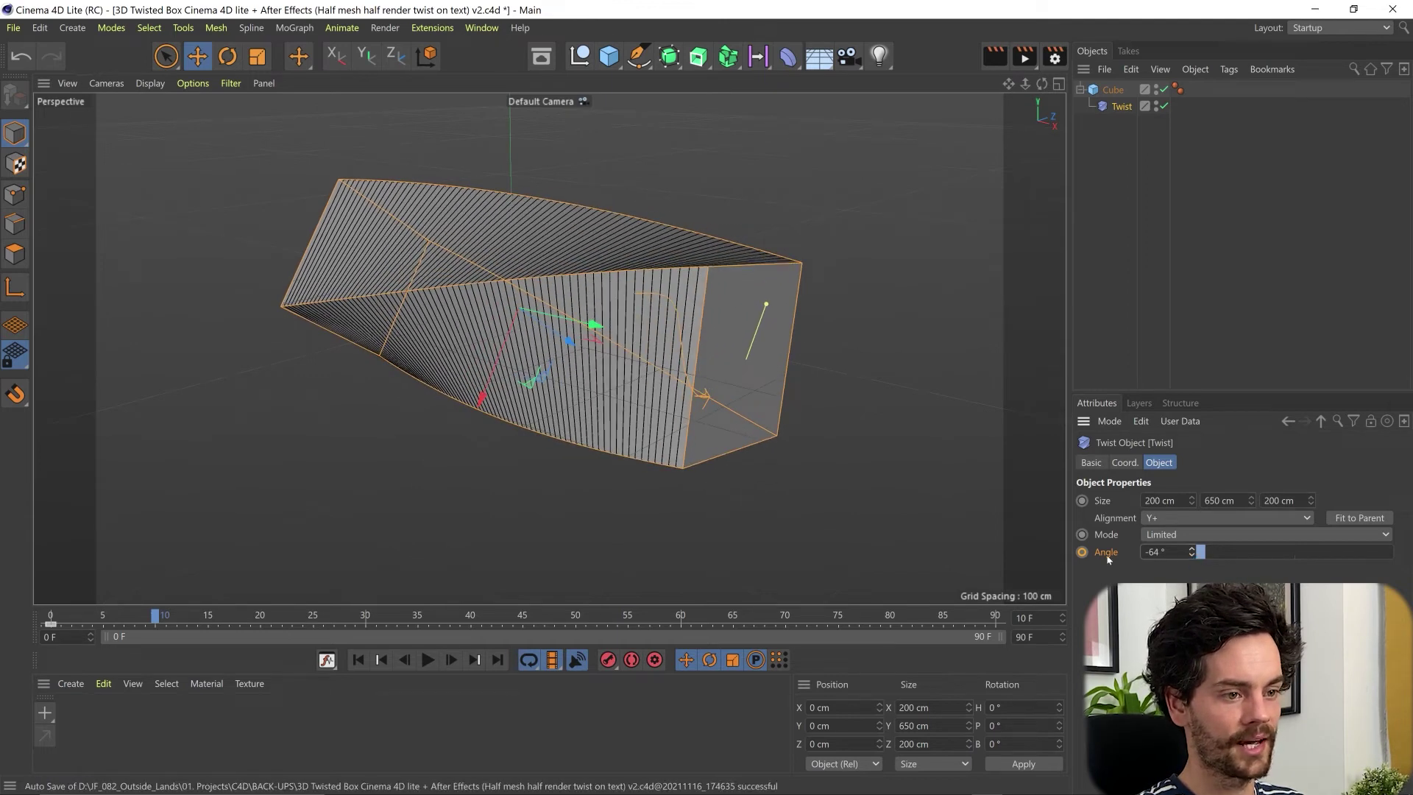
left_click(1081, 552)
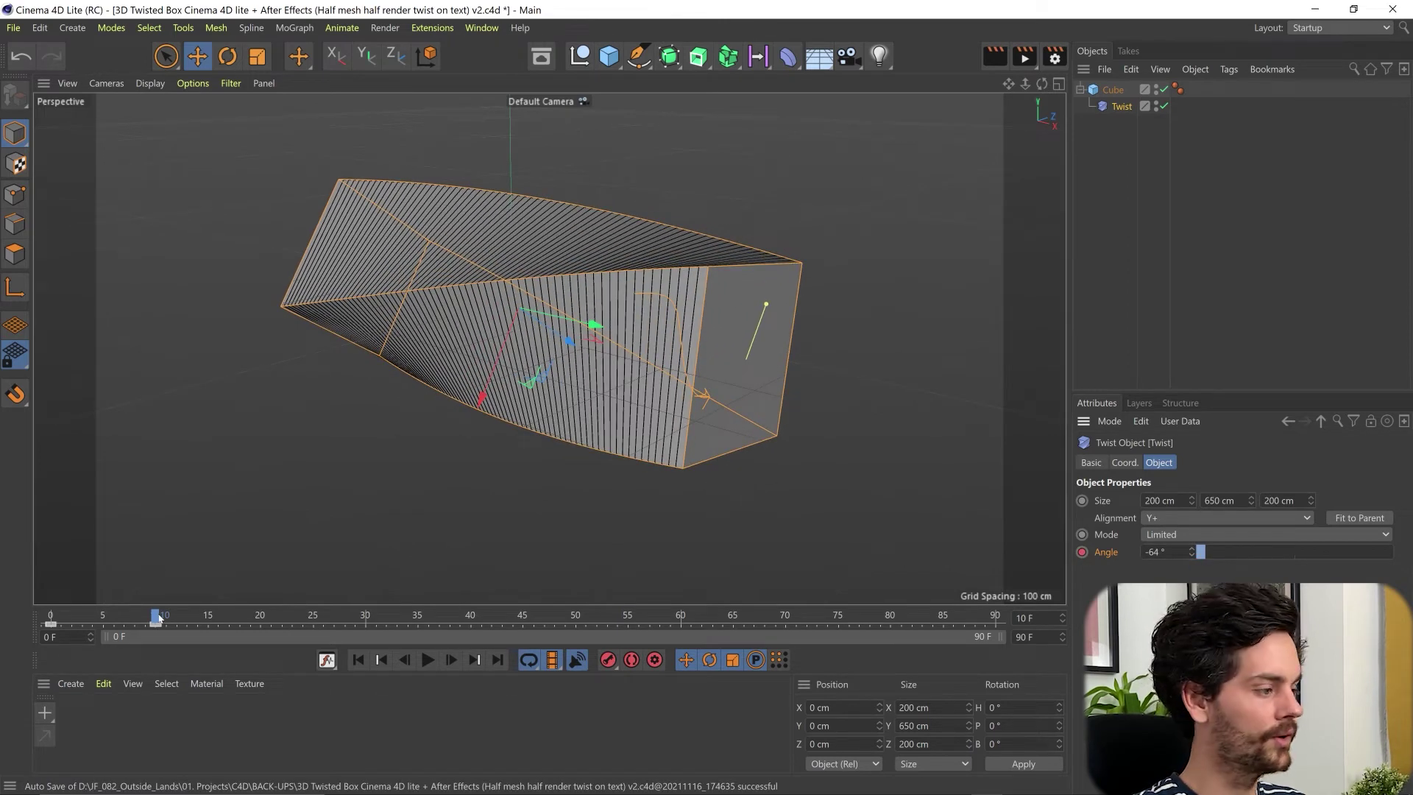
Keyframe the Twist deformer's angle at 52° on frame 60 and -35° on frame 70
left_click_drag(158, 618, 682, 638)
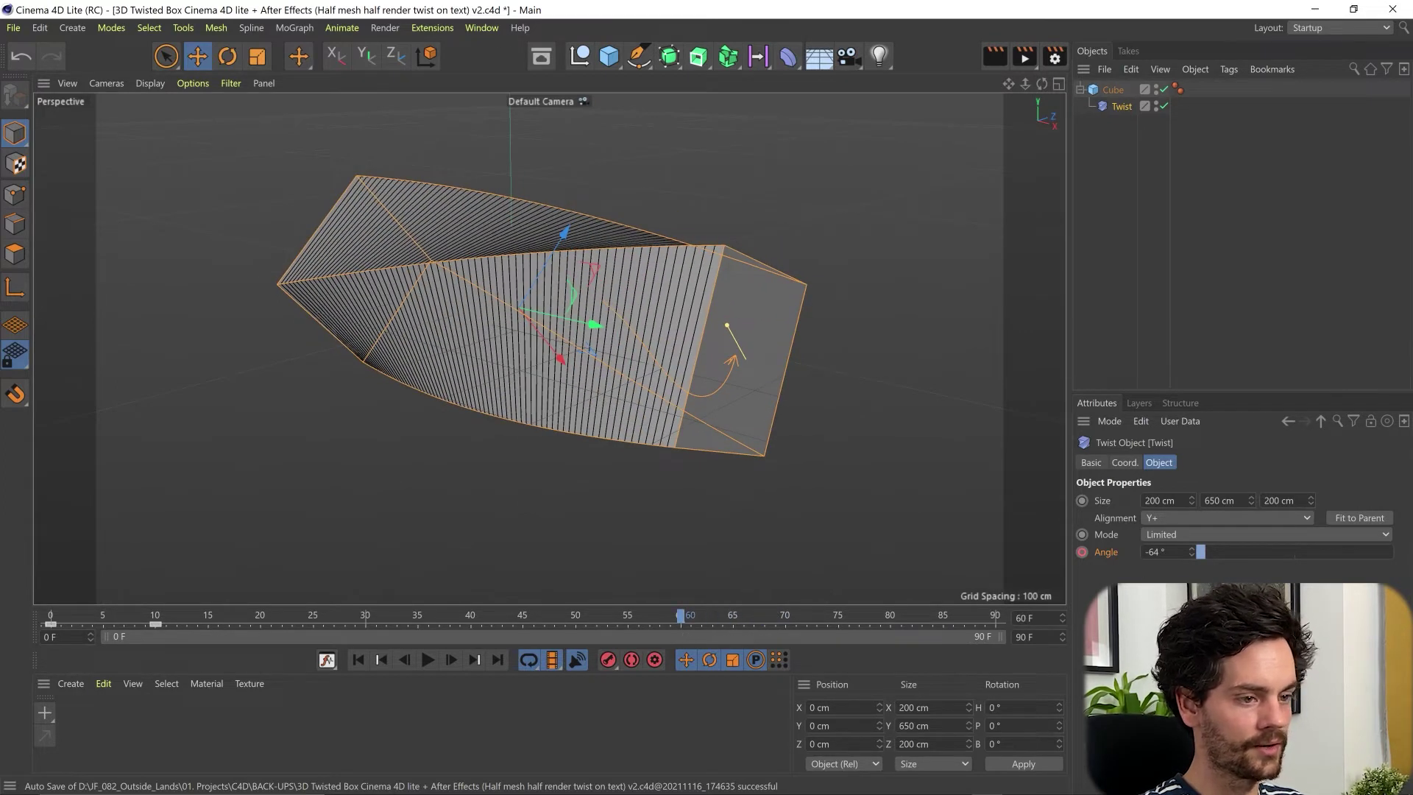
left_click_drag(726, 324, 760, 384)
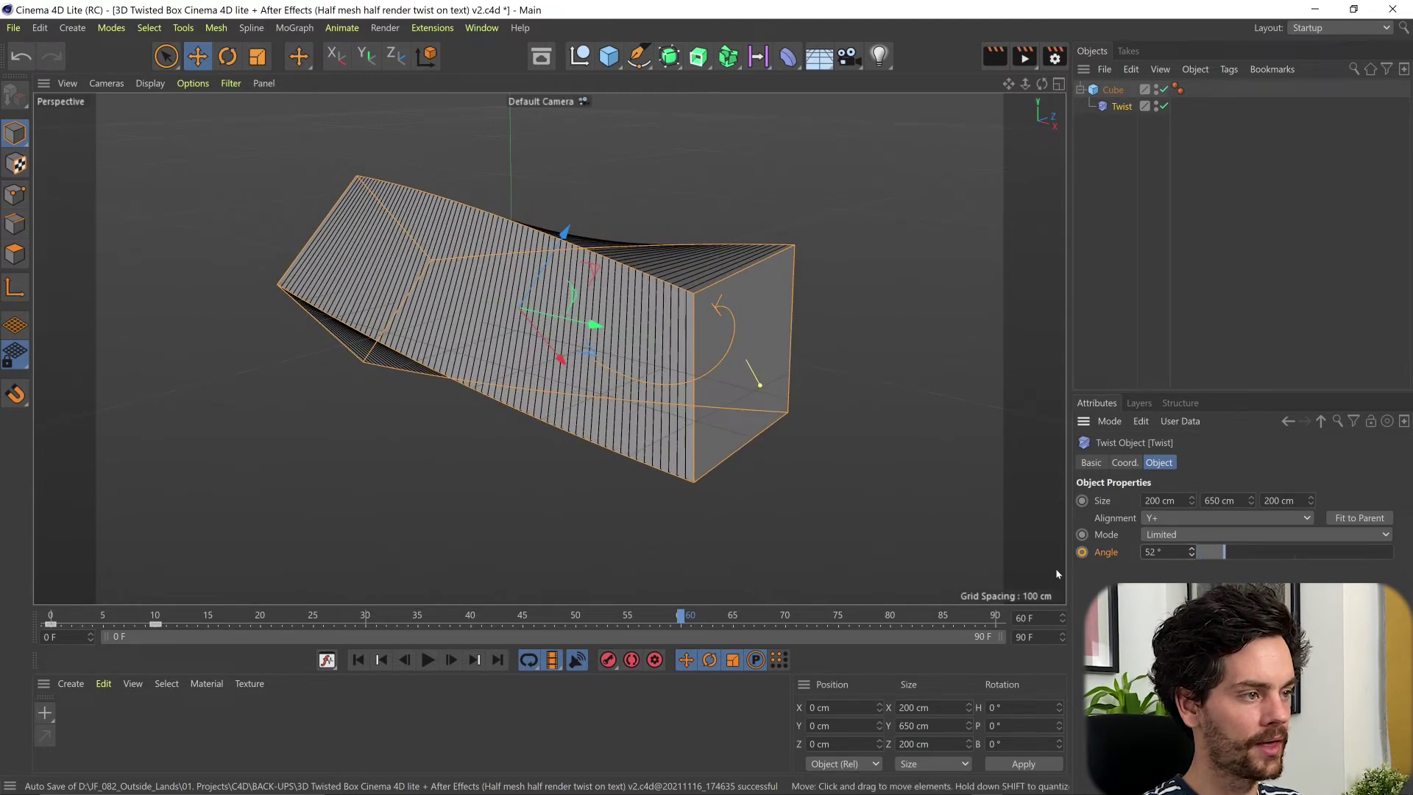
left_click(1080, 552)
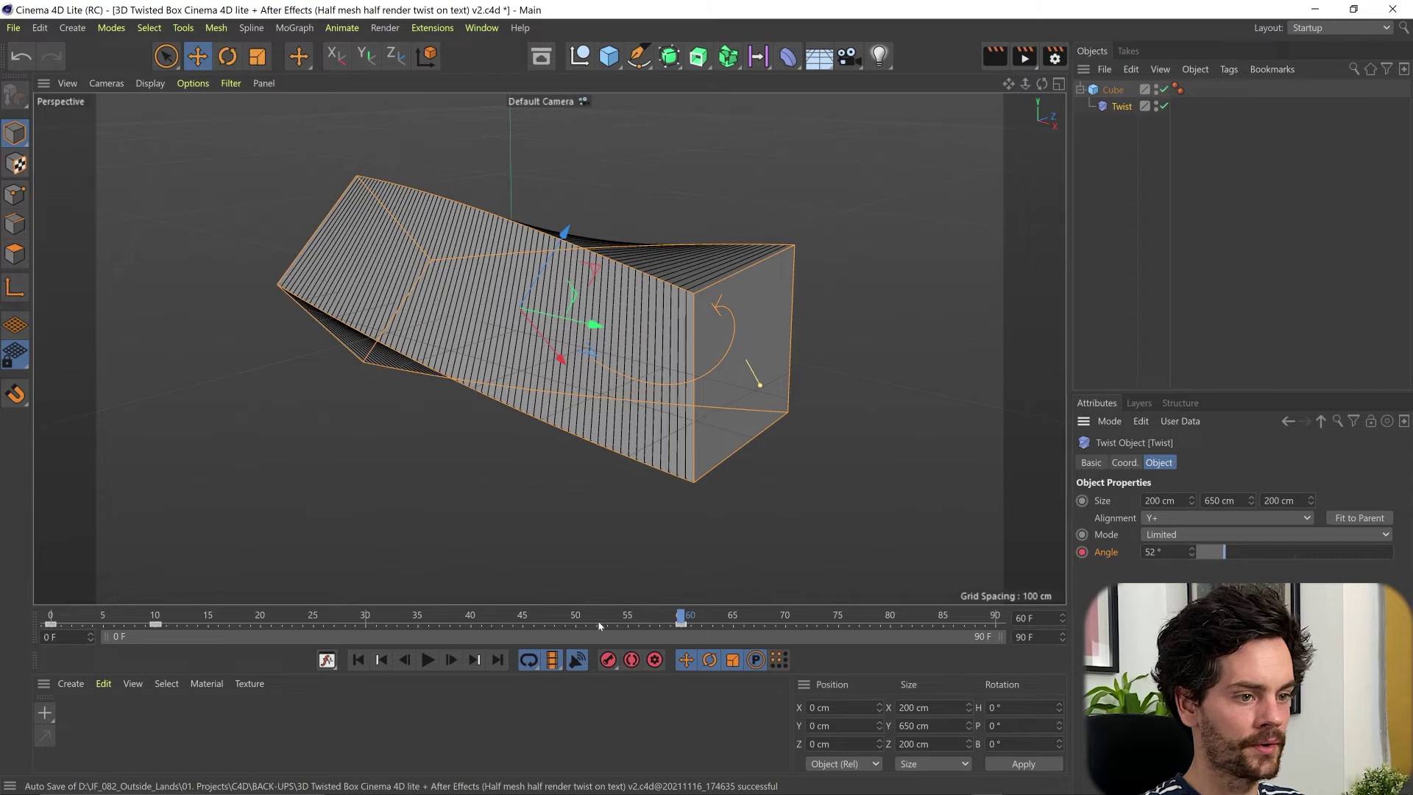
left_click_drag(685, 612, 787, 618)
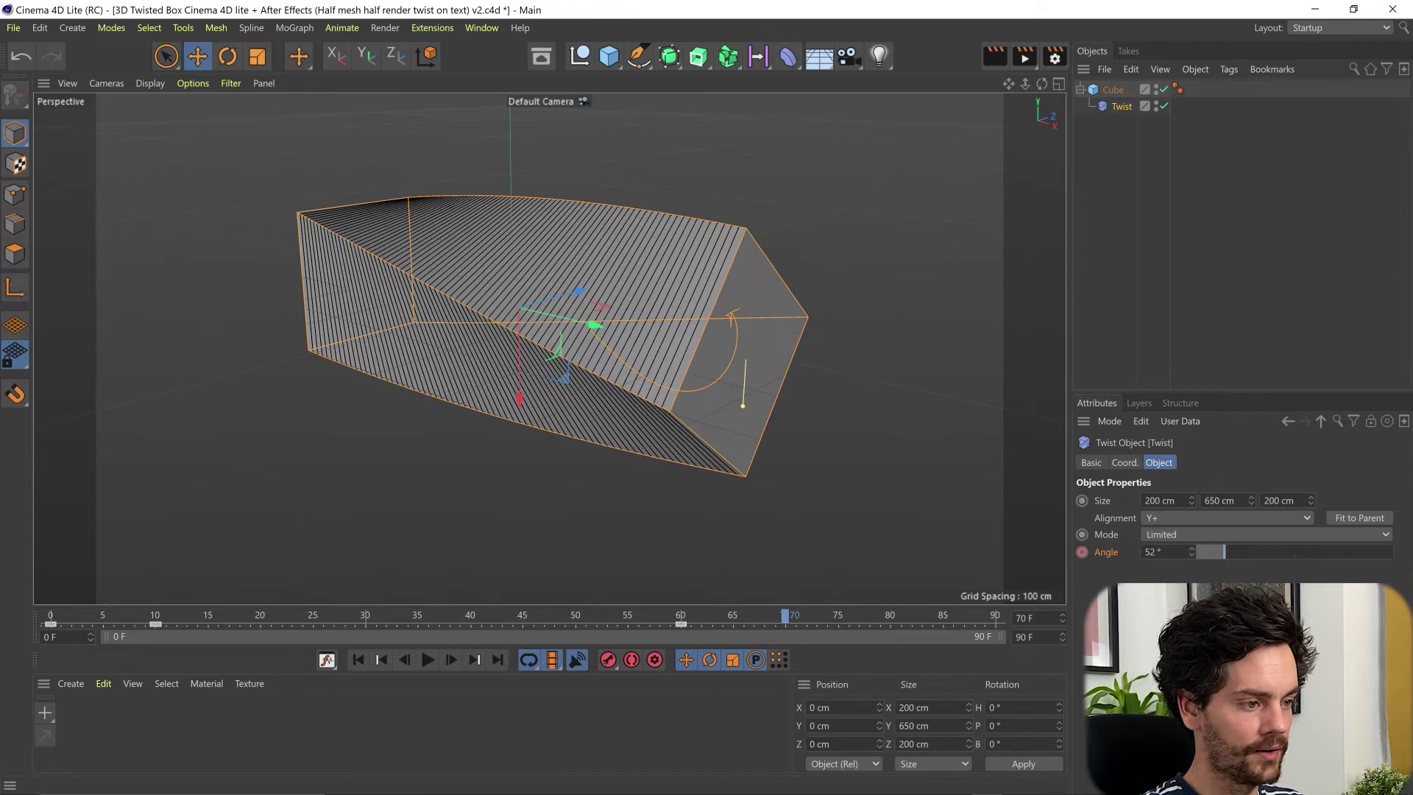
left_click_drag(1192, 552, 1149, 562)
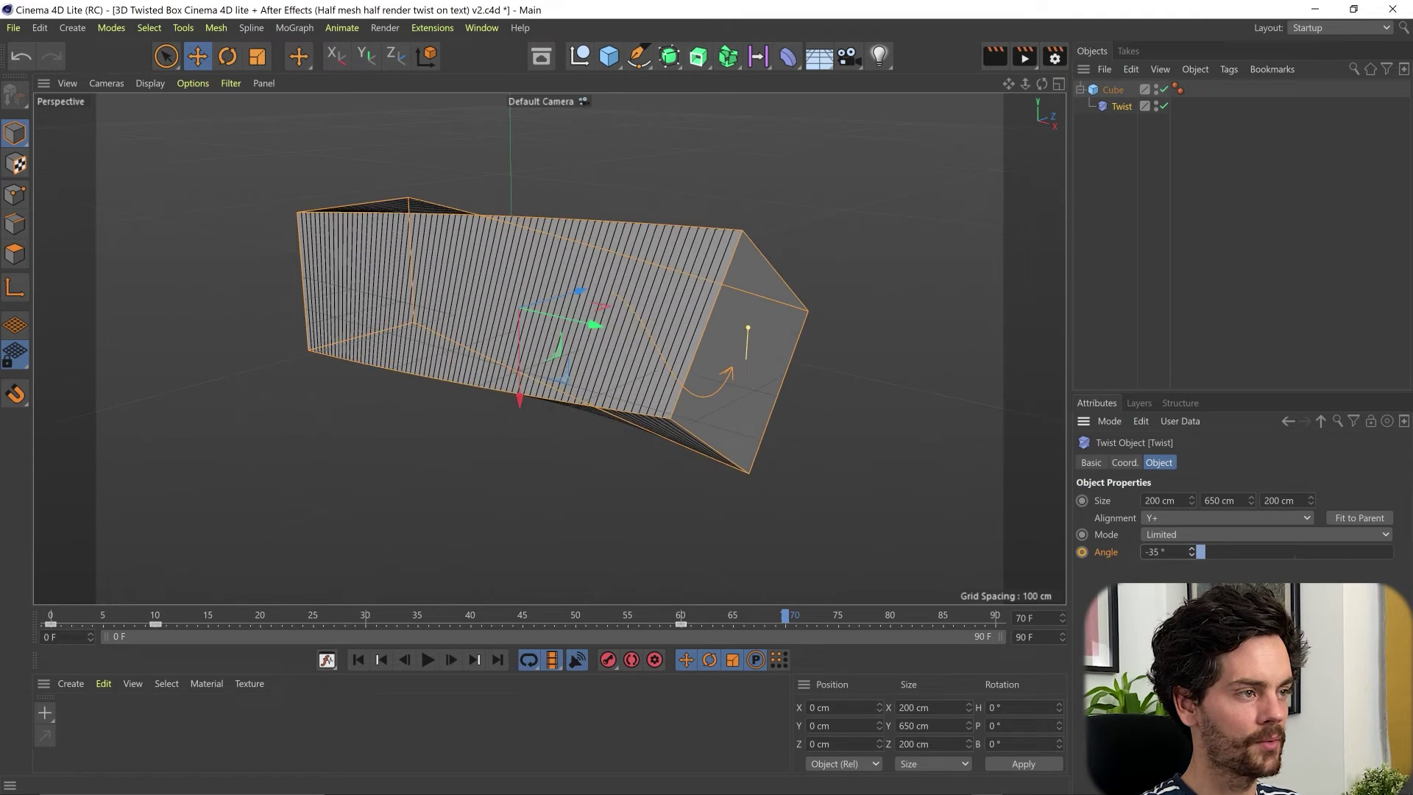
left_click(1082, 551)
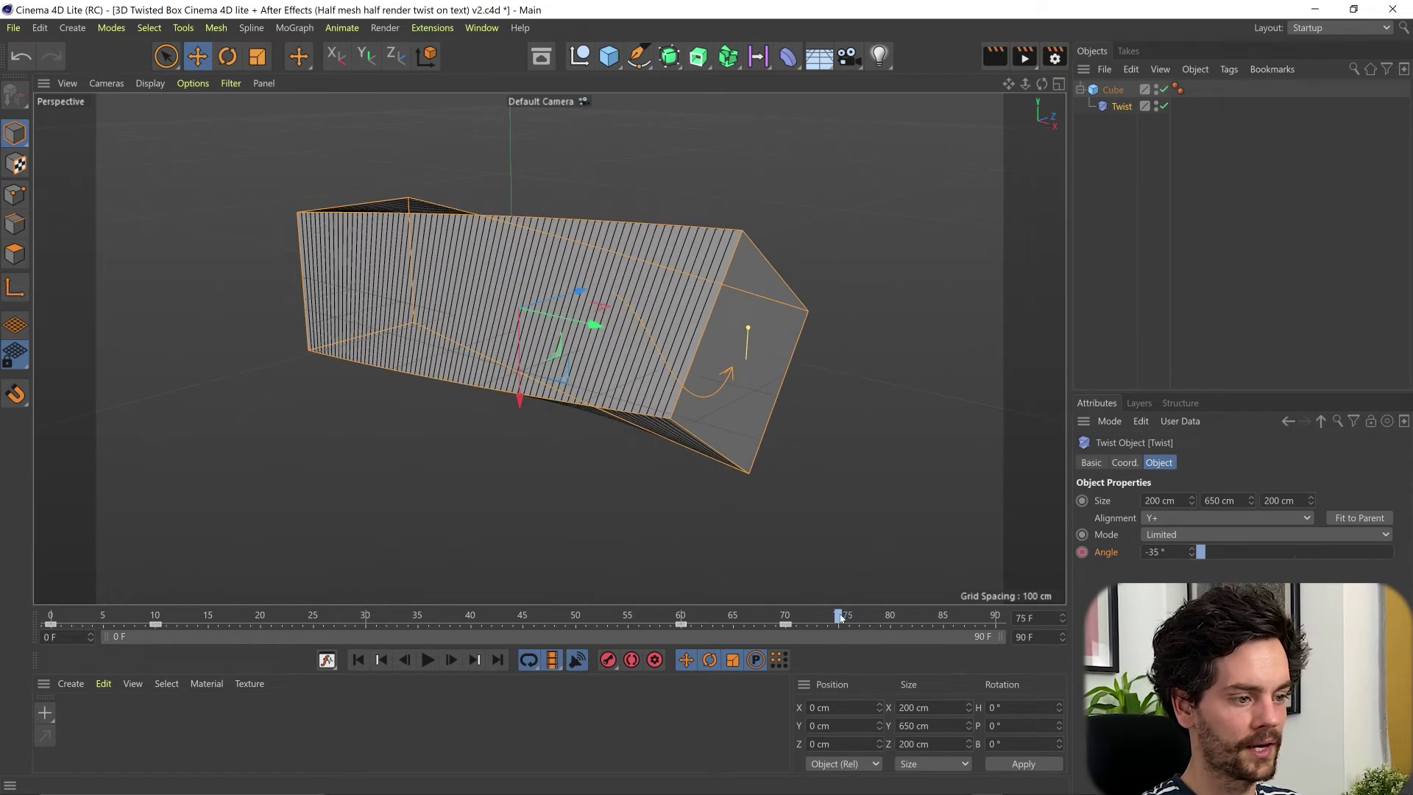
Keyframe the Twist deformer's angle at 0° on frame 75 and play back the animation to check it
type("0")
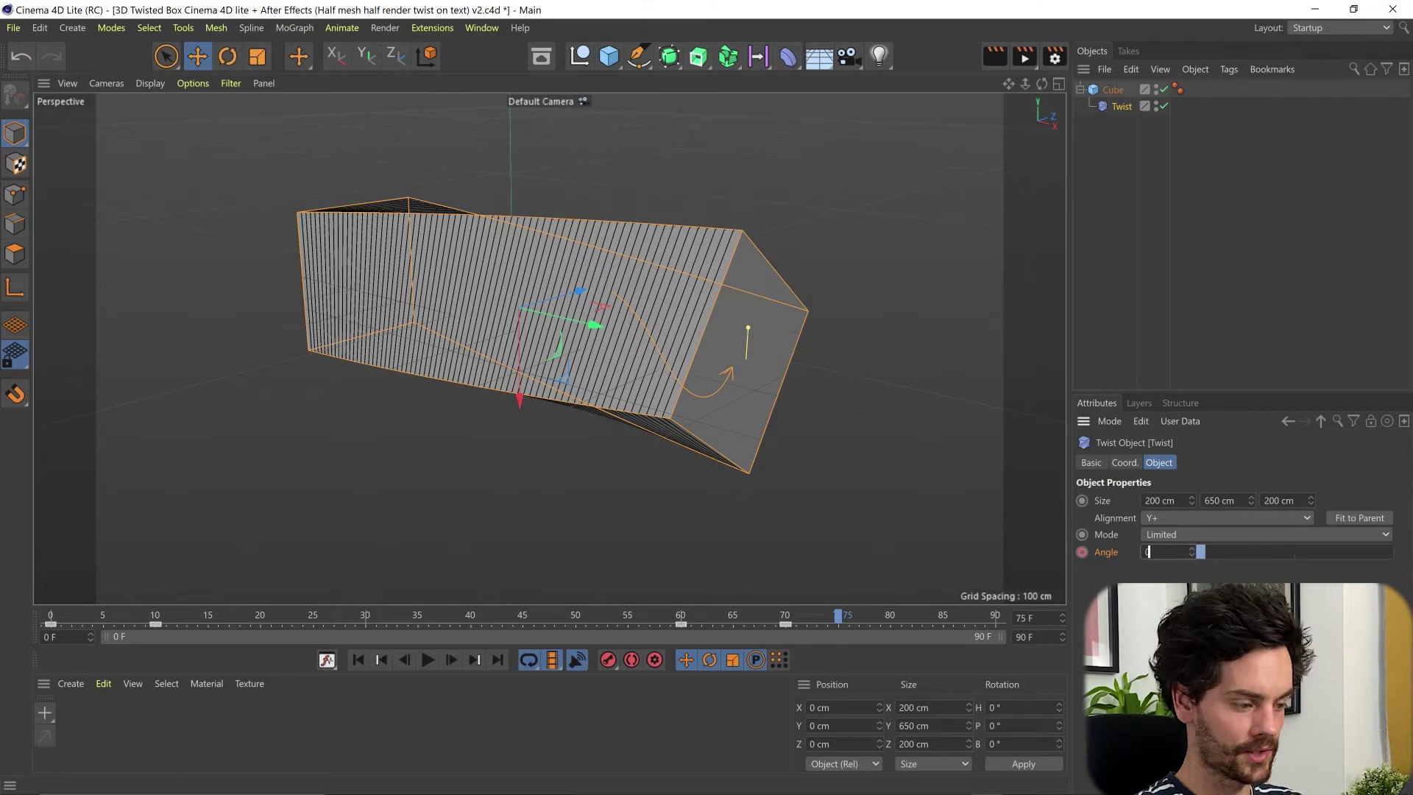
key("Return")
left_click(1083, 551)
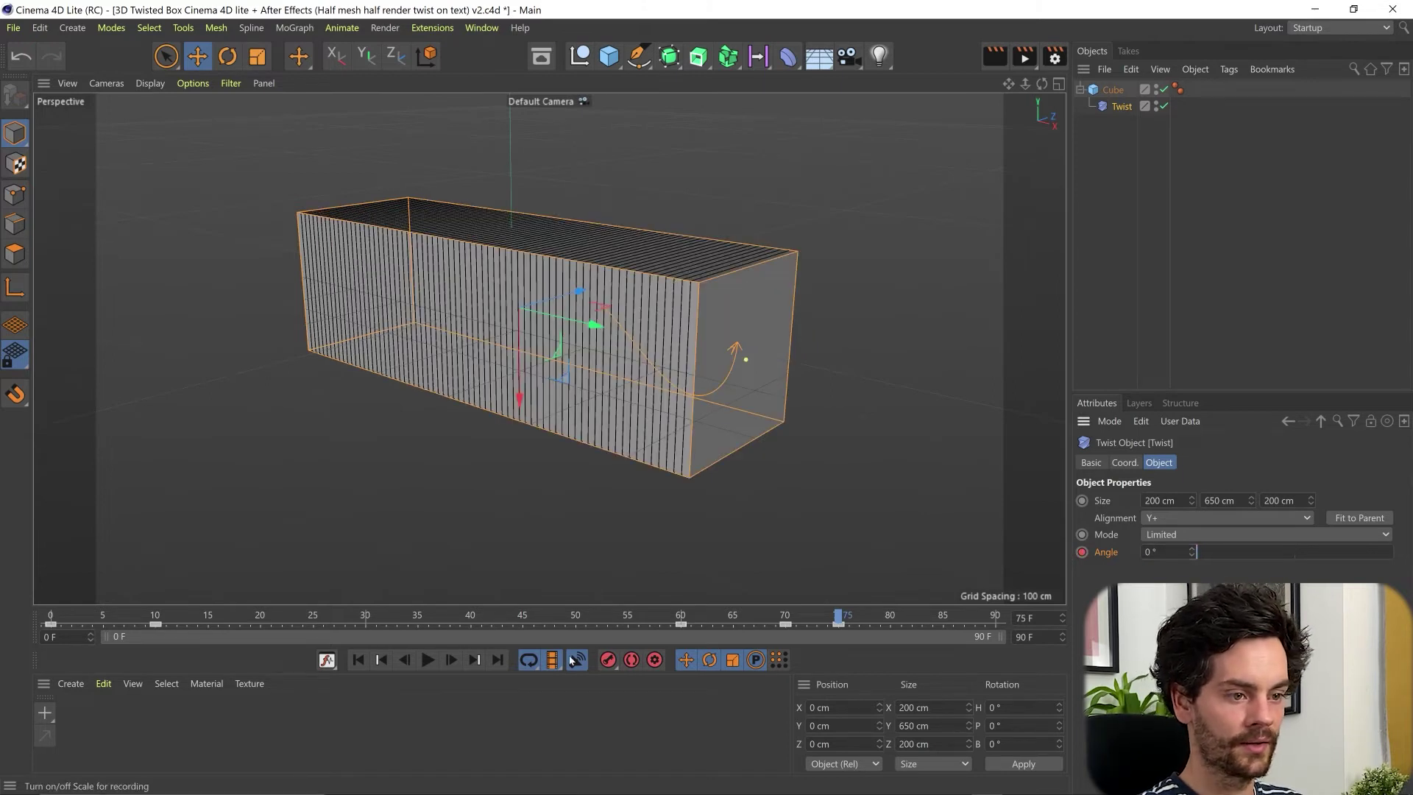
left_click(430, 661)
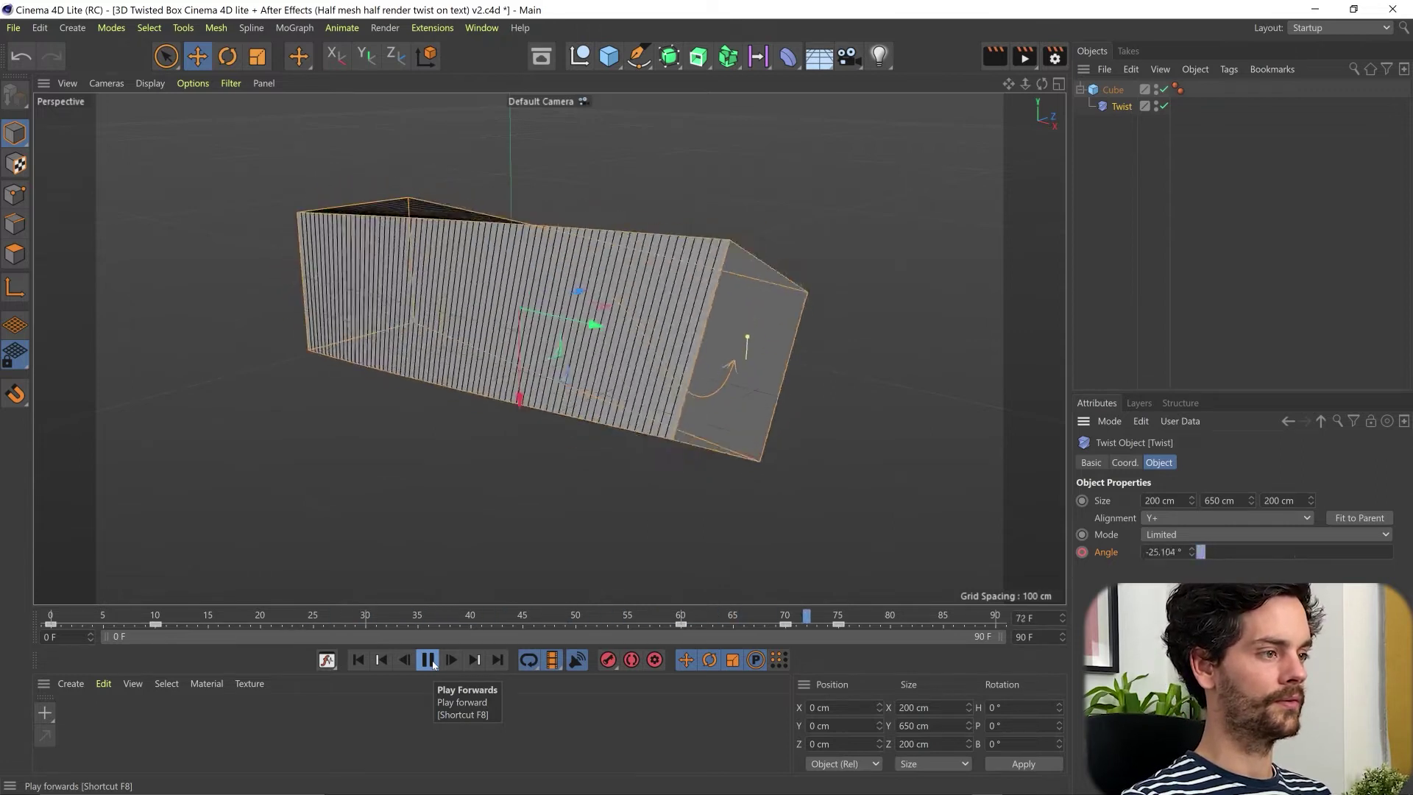
left_click(432, 665)
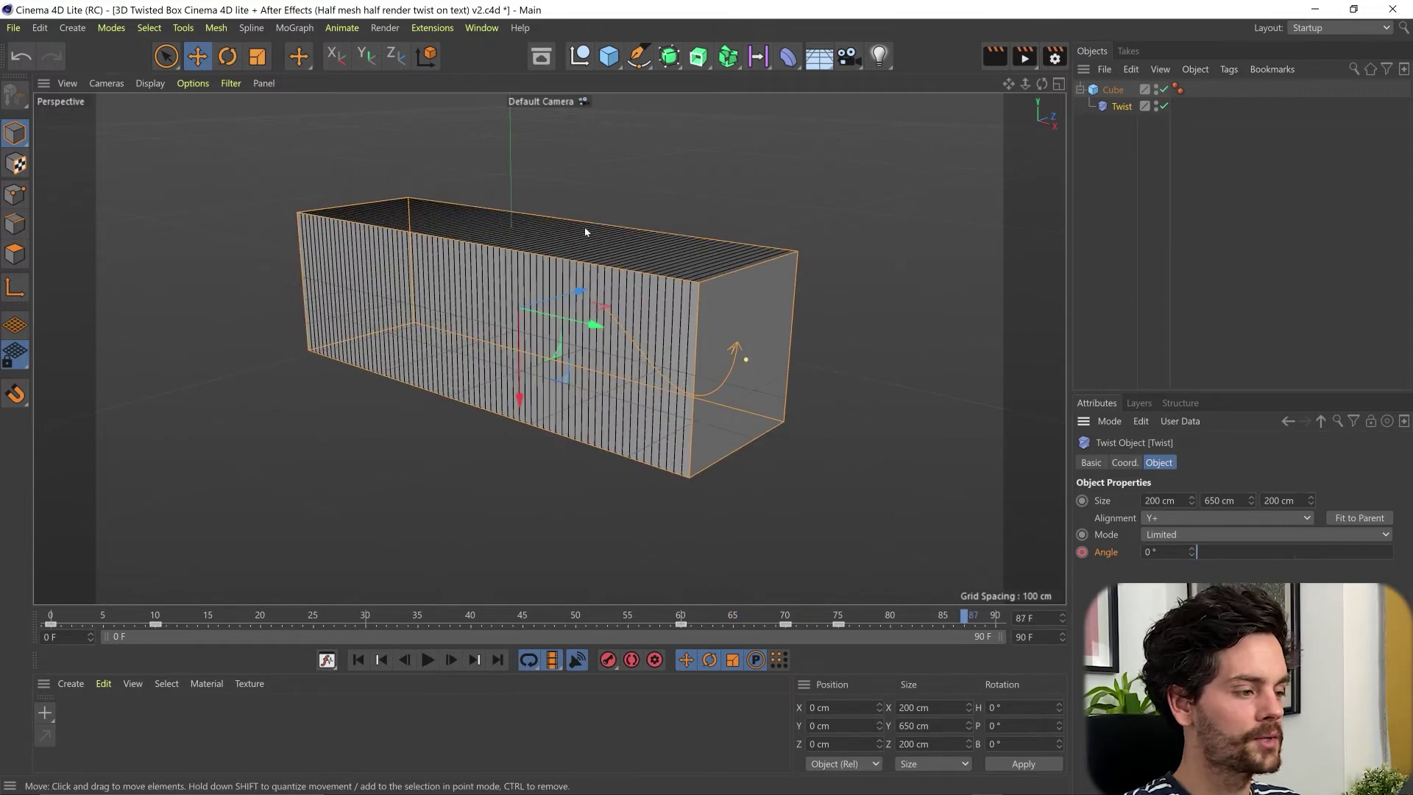
Open the F-Curve timeline and show the animation curves of both the Cube and the Twist in full
left_click(487, 30)
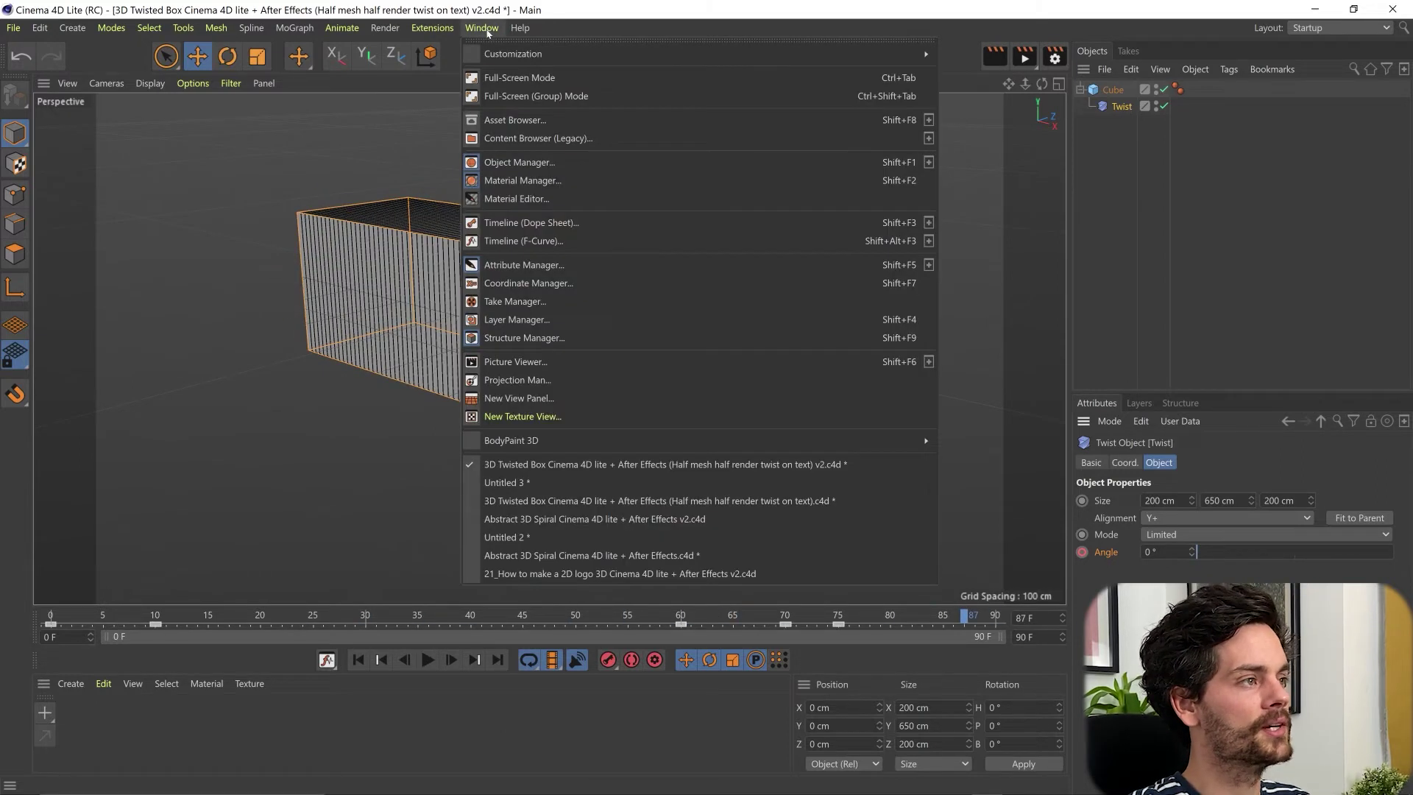
left_click(599, 237)
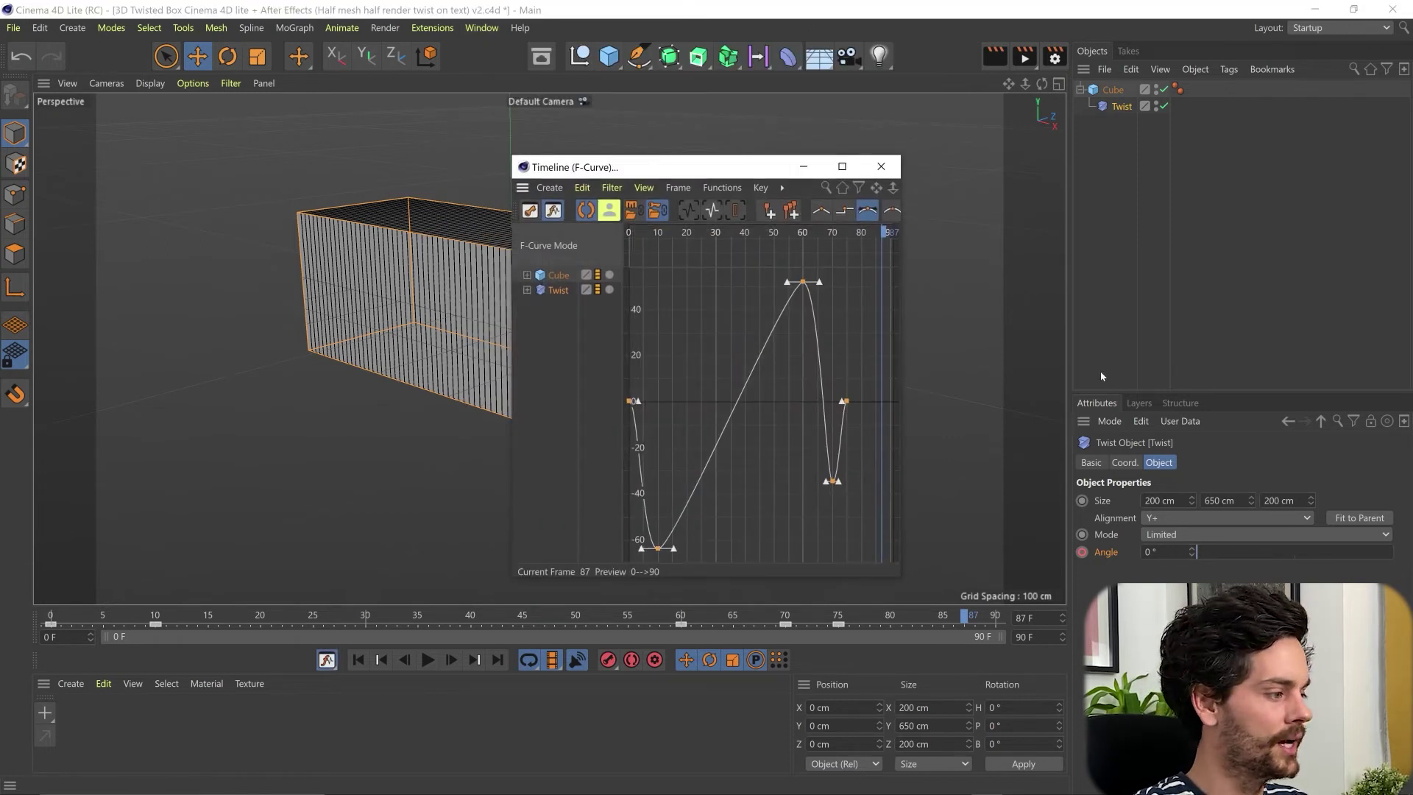
left_click(567, 291)
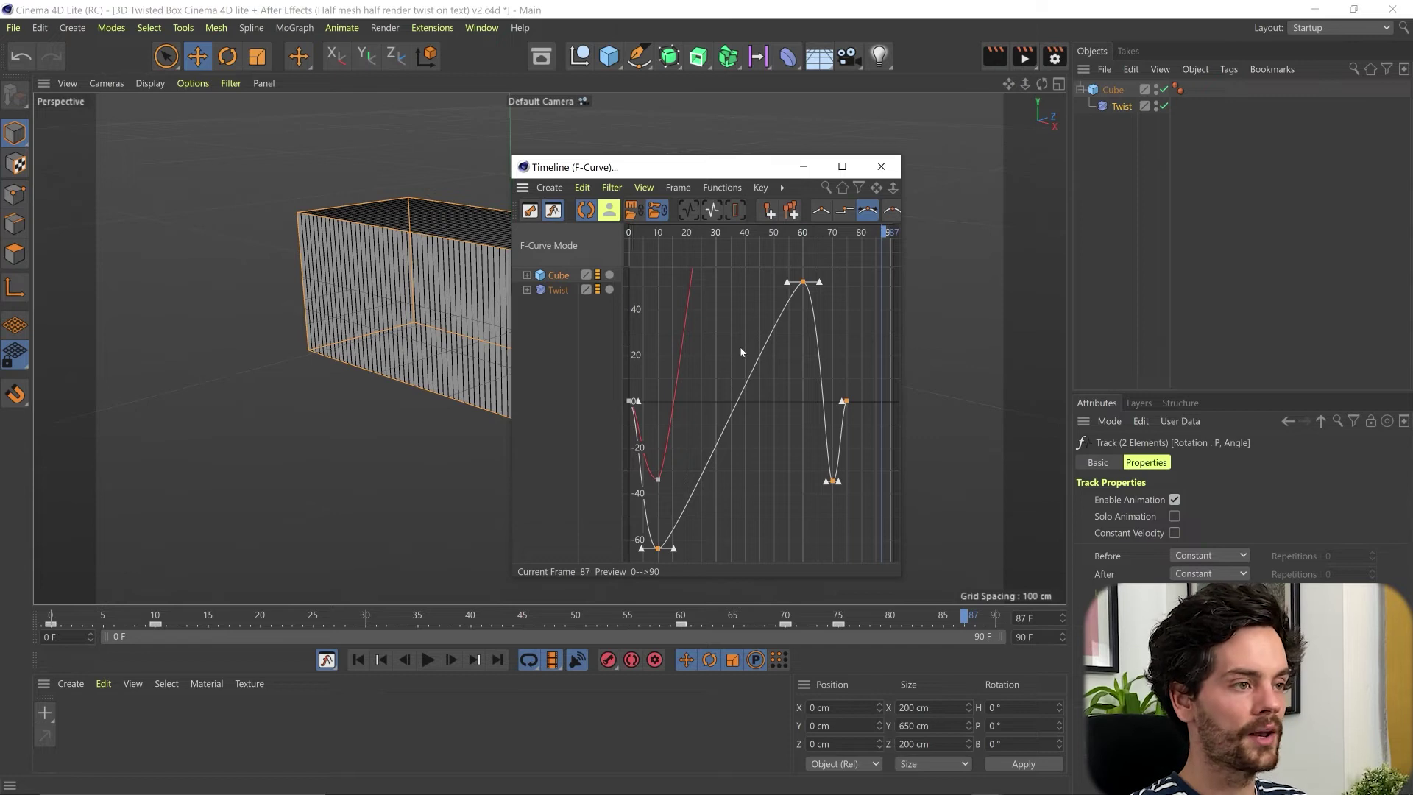
middle_click_drag(741, 352, 761, 379)
left_click_drag(789, 353, 789, 352)
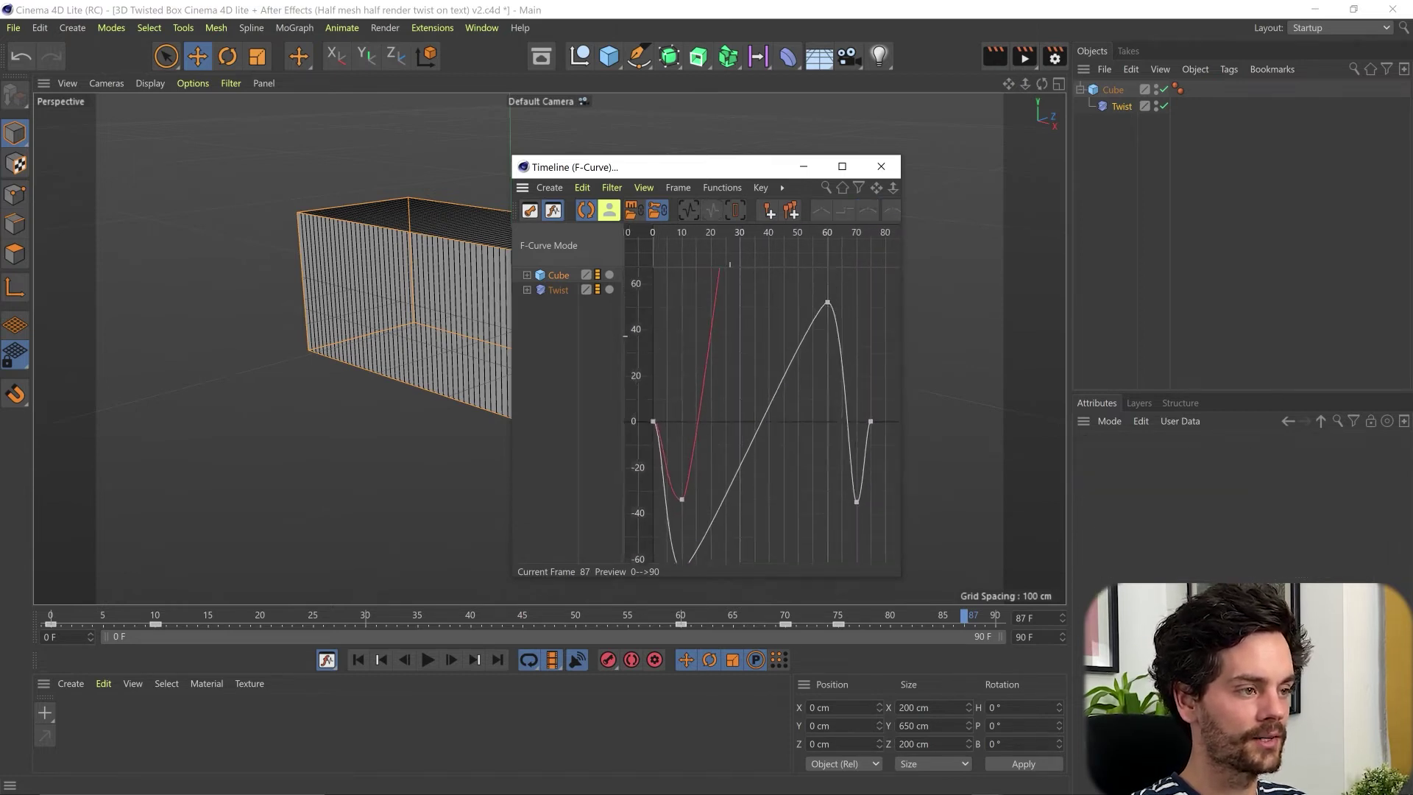
middle_click_drag(788, 352, 735, 339)
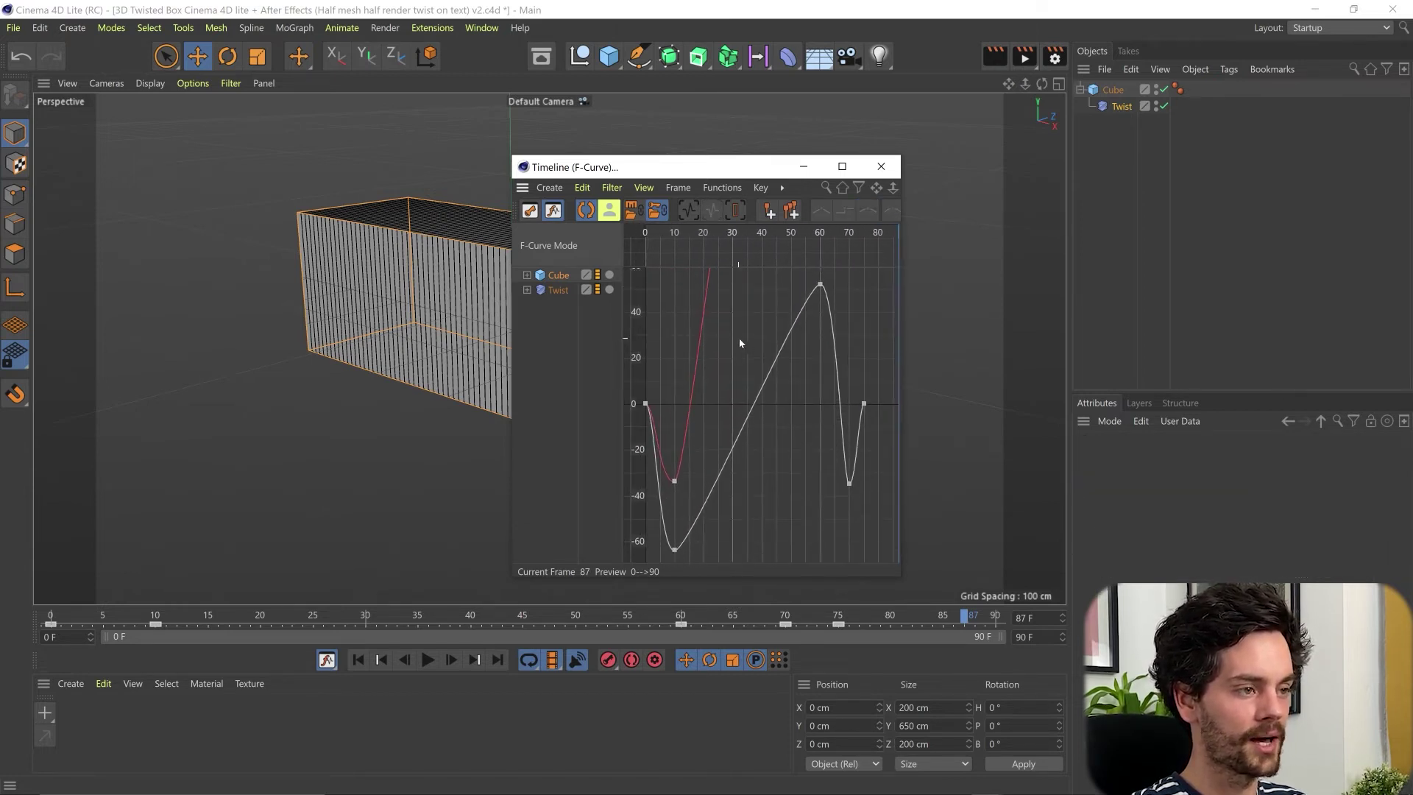
key("h")
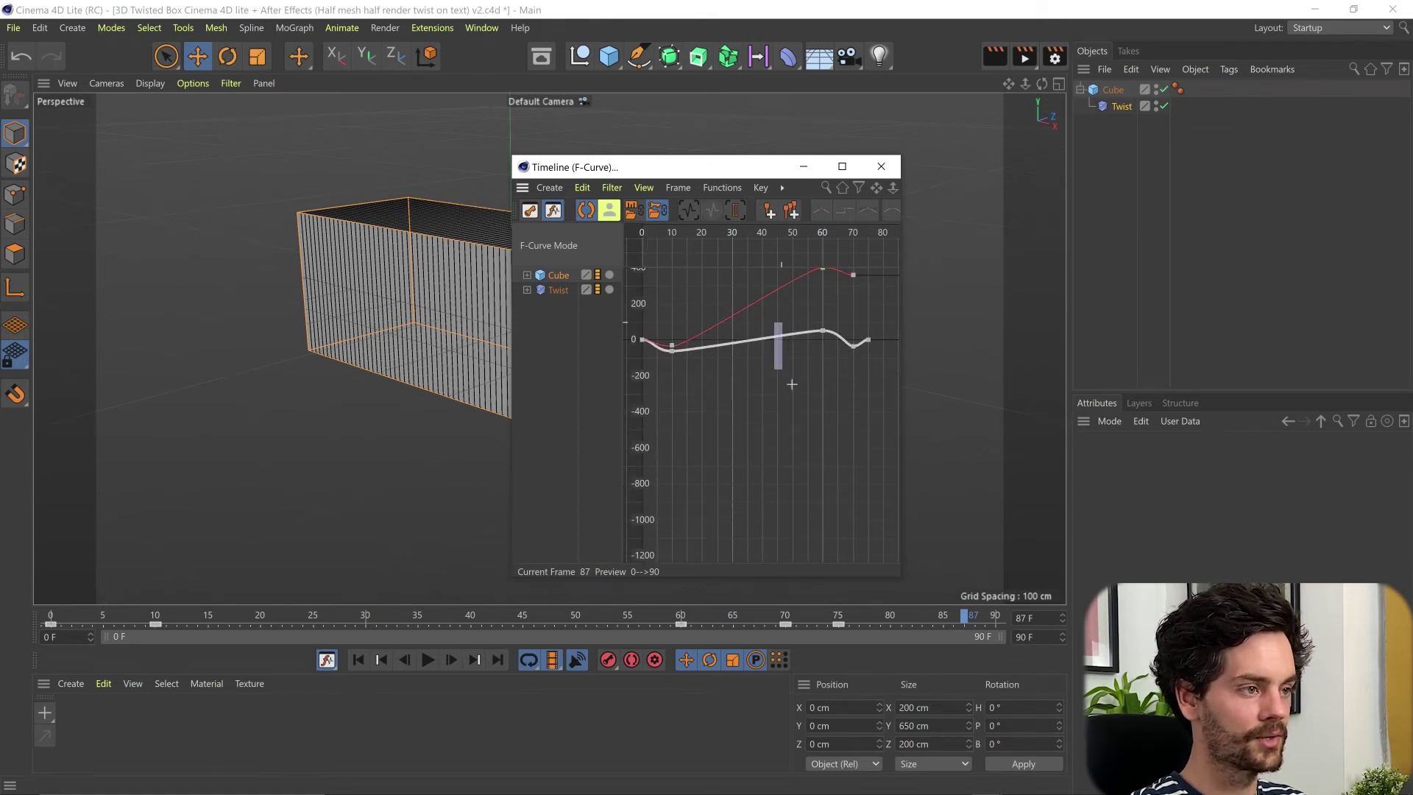
Move the F-Curve window clear of the box, widen it and fit all the curves inside it
left_click_drag(705, 170, 962, 143)
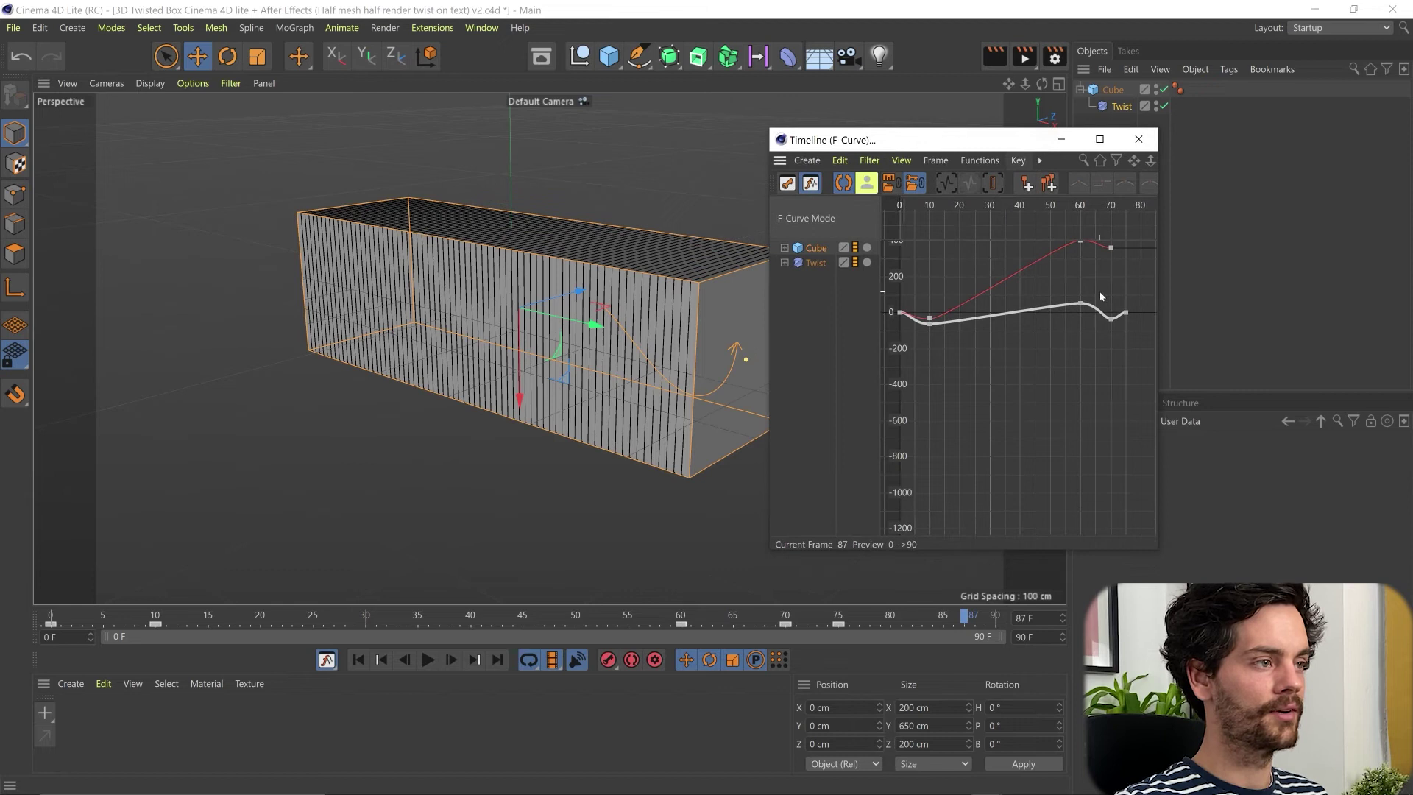
left_click_drag(1164, 312, 1313, 312)
left_click_drag(1030, 139, 1070, 148)
key("h")
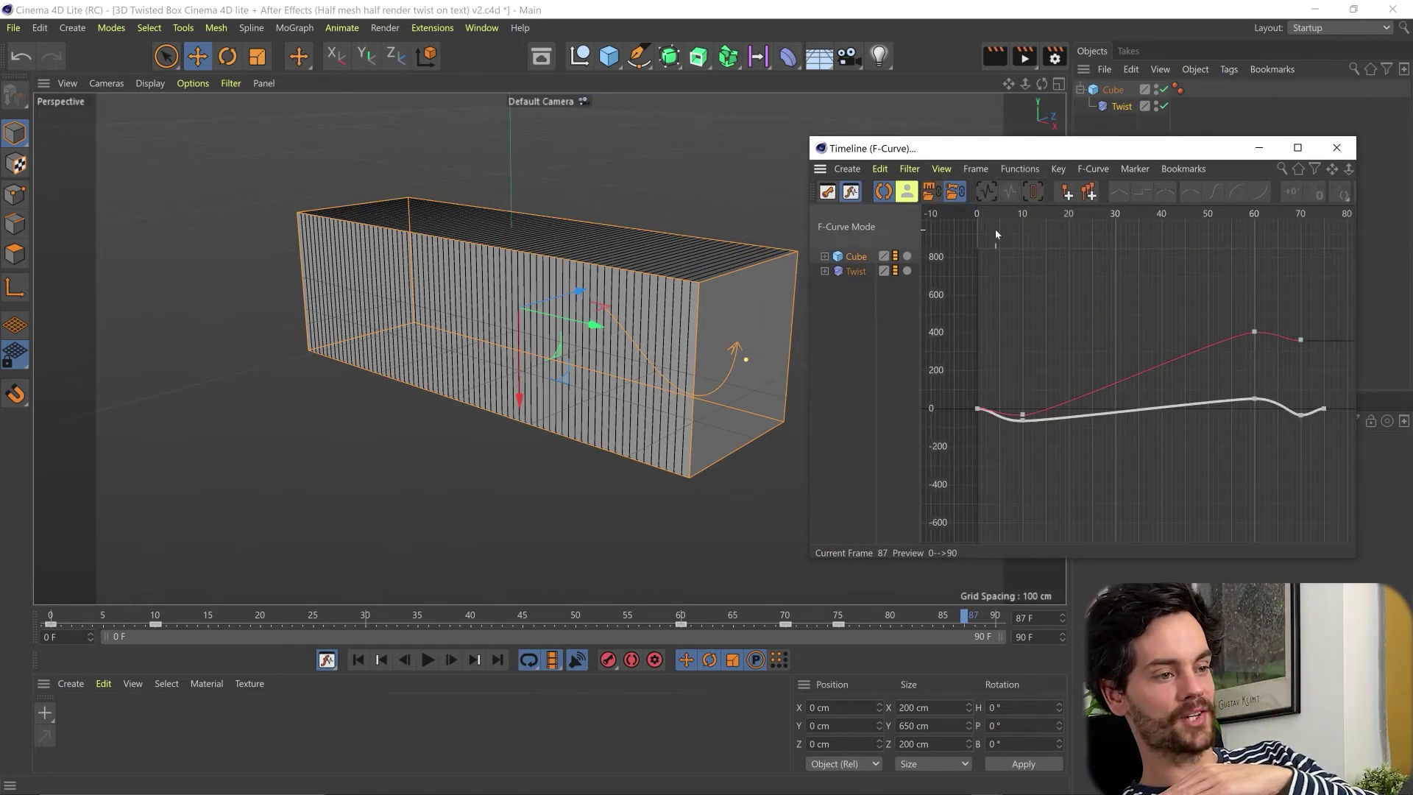
Steepen the cube's pitch curve after frame 10 by pulling that keyframe's outgoing tangent up to about frame 23, and play the animation
left_click(1024, 417)
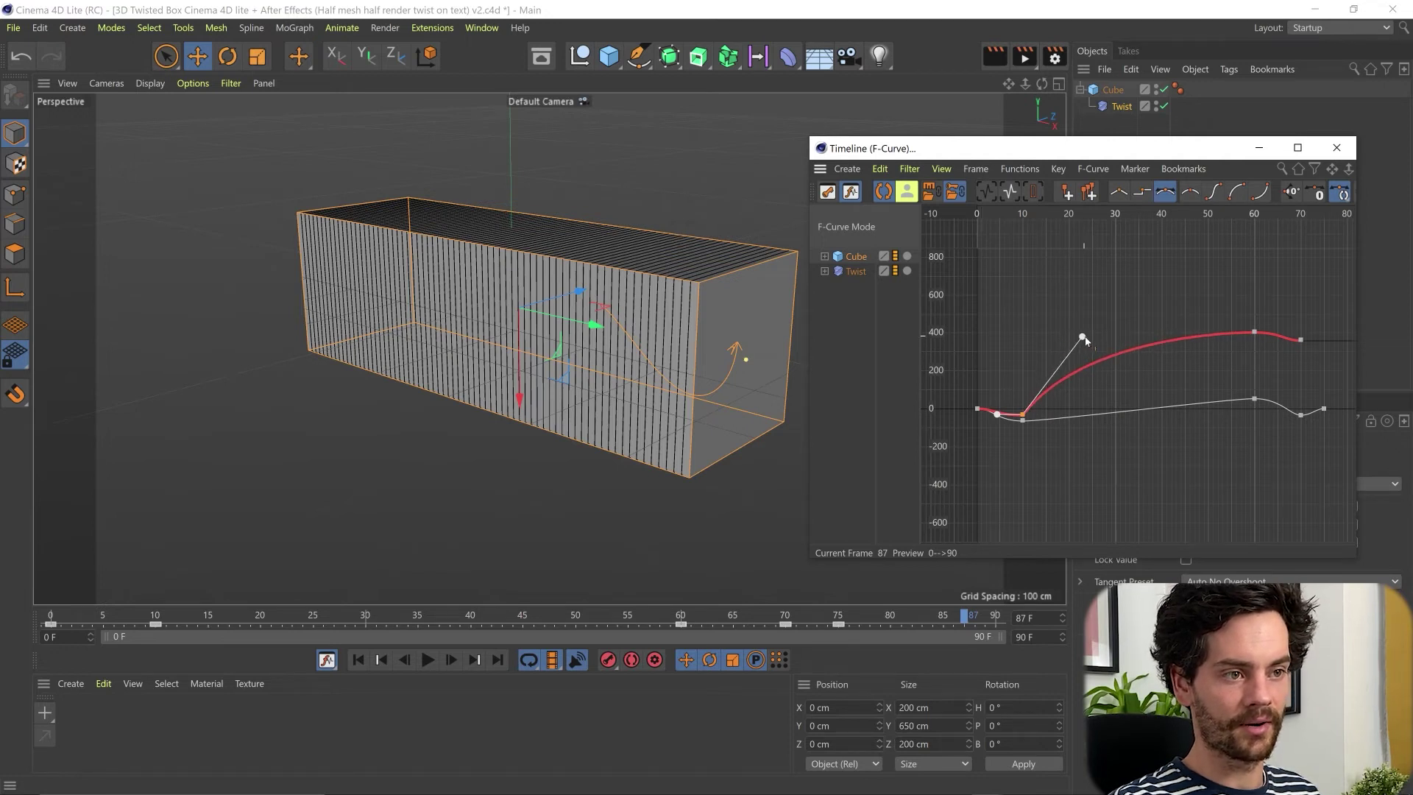
key("F8")
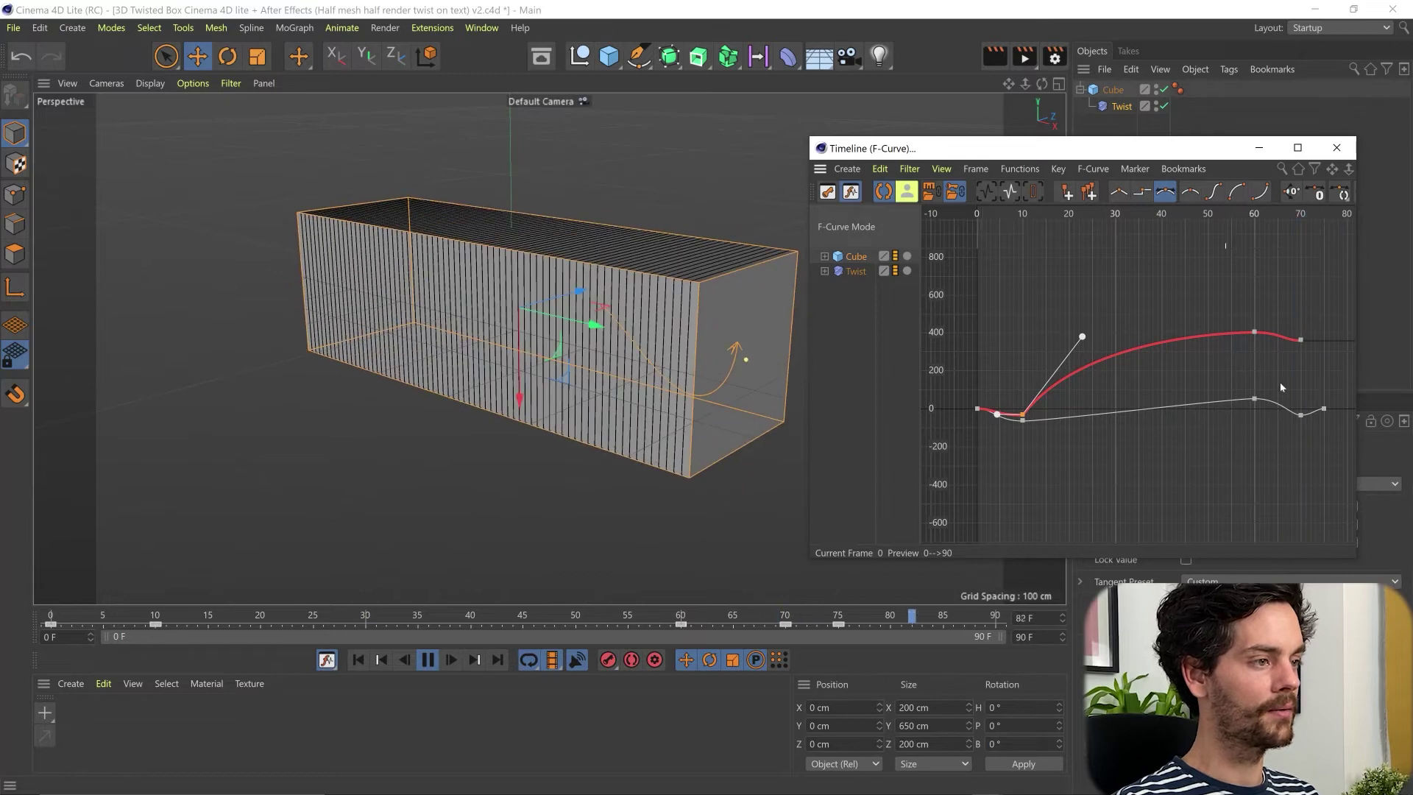
Ease the Twist curve after frame 10 by extending that keyframe's outgoing tangent flat to about frame 53, and leave the F-Curve window
left_click(1325, 411)
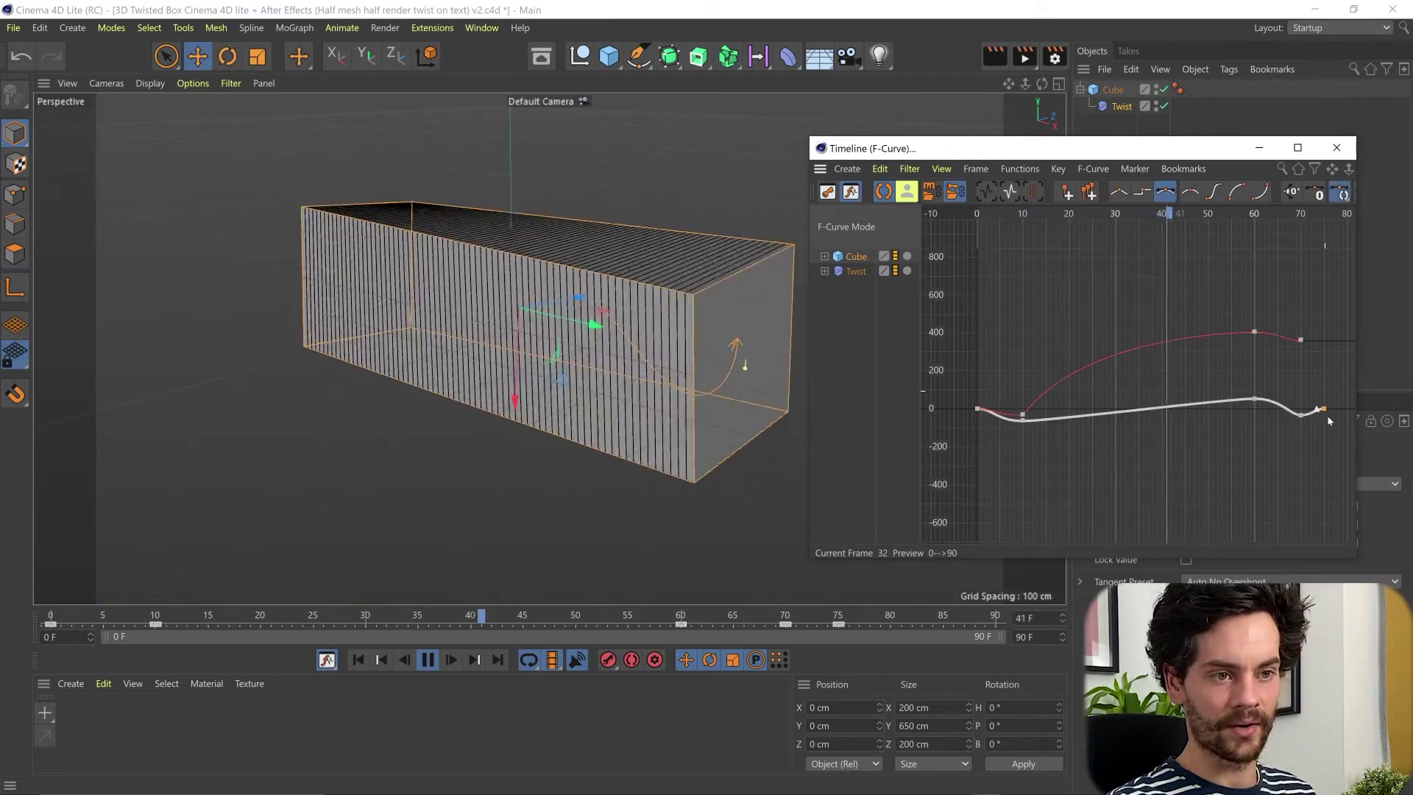
middle_click_drag(1328, 419, 1234, 421)
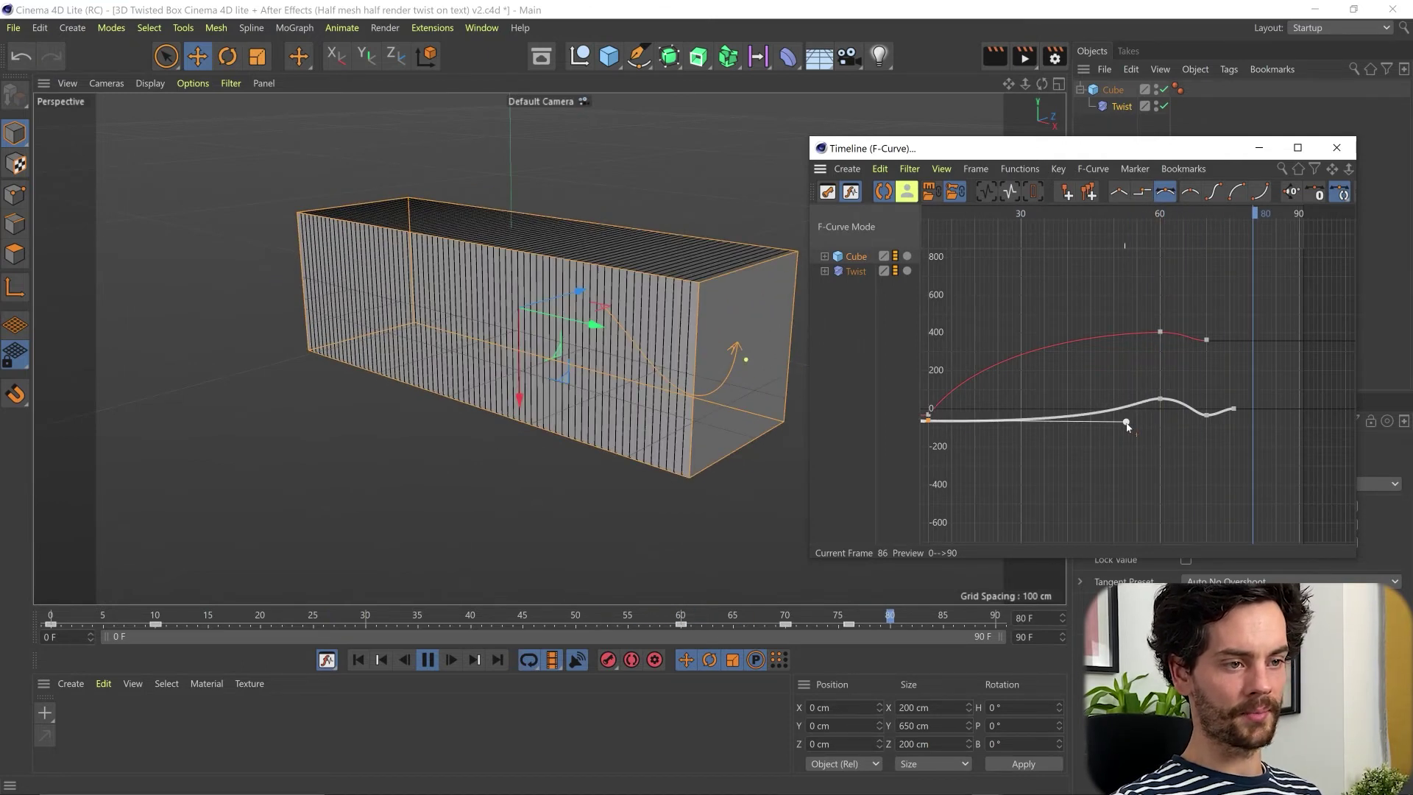
left_click_drag(1128, 425, 1125, 427)
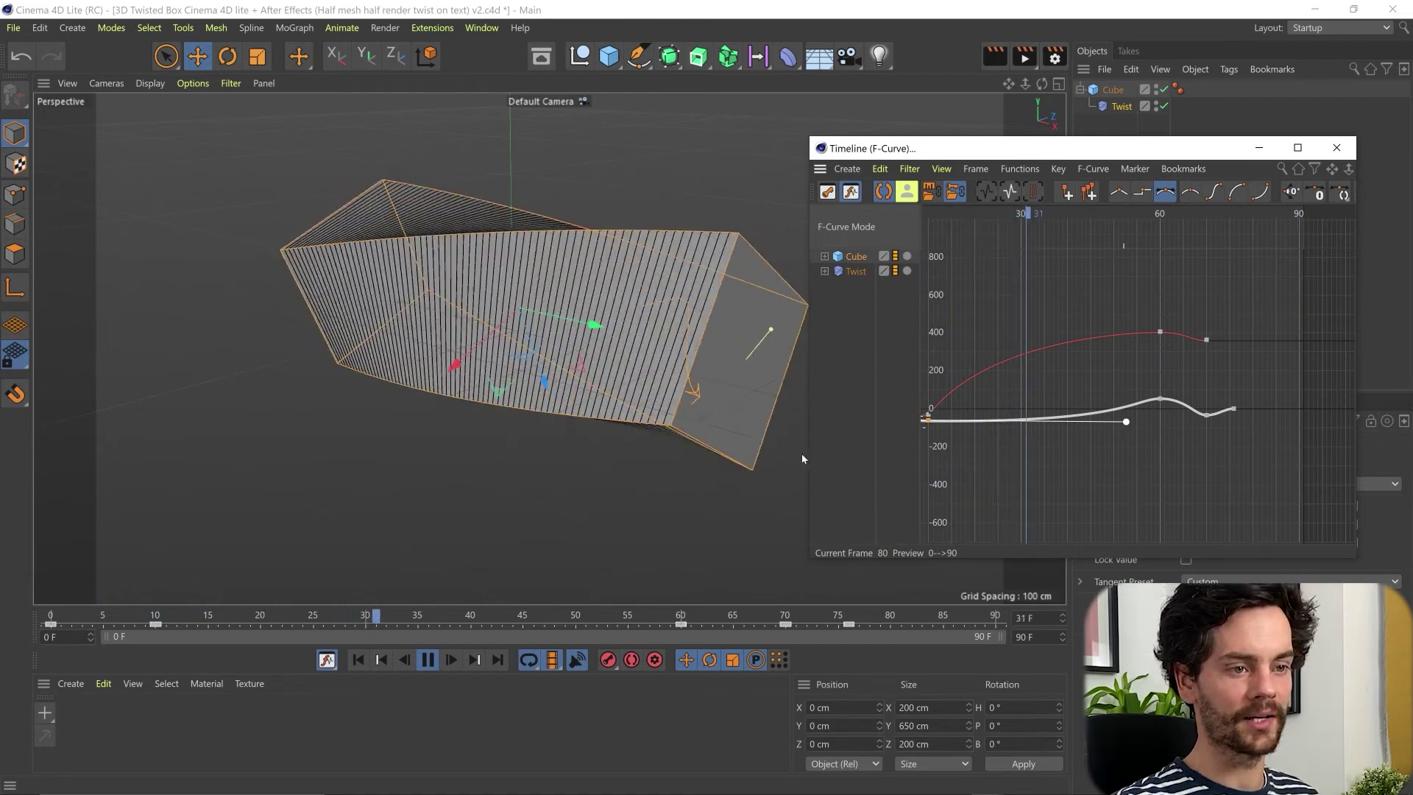
left_click(716, 461)
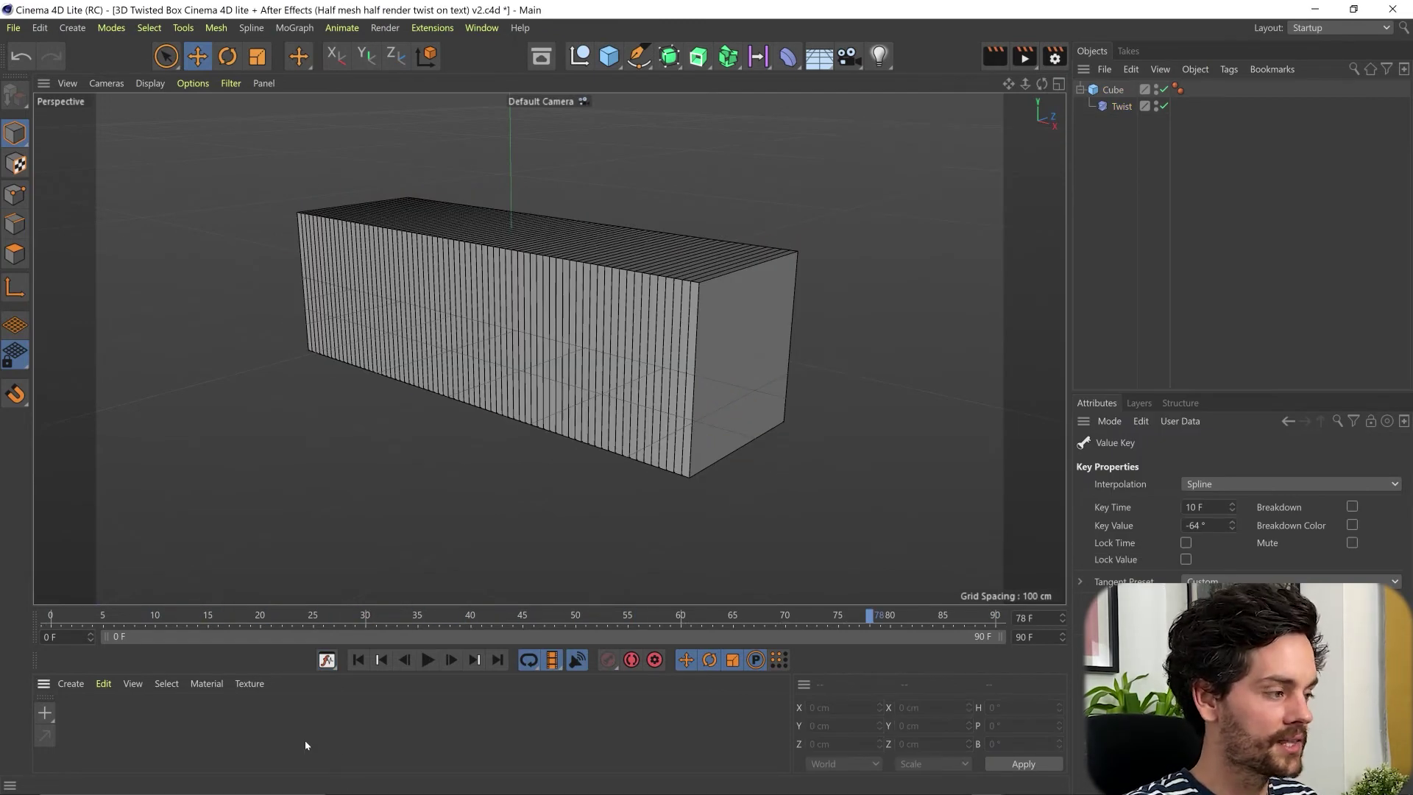
Add a Text Spline inside a new Extrude object and move the spline onto the box's front, to about X -129, Y -72, Z -21 cm
left_click(639, 57)
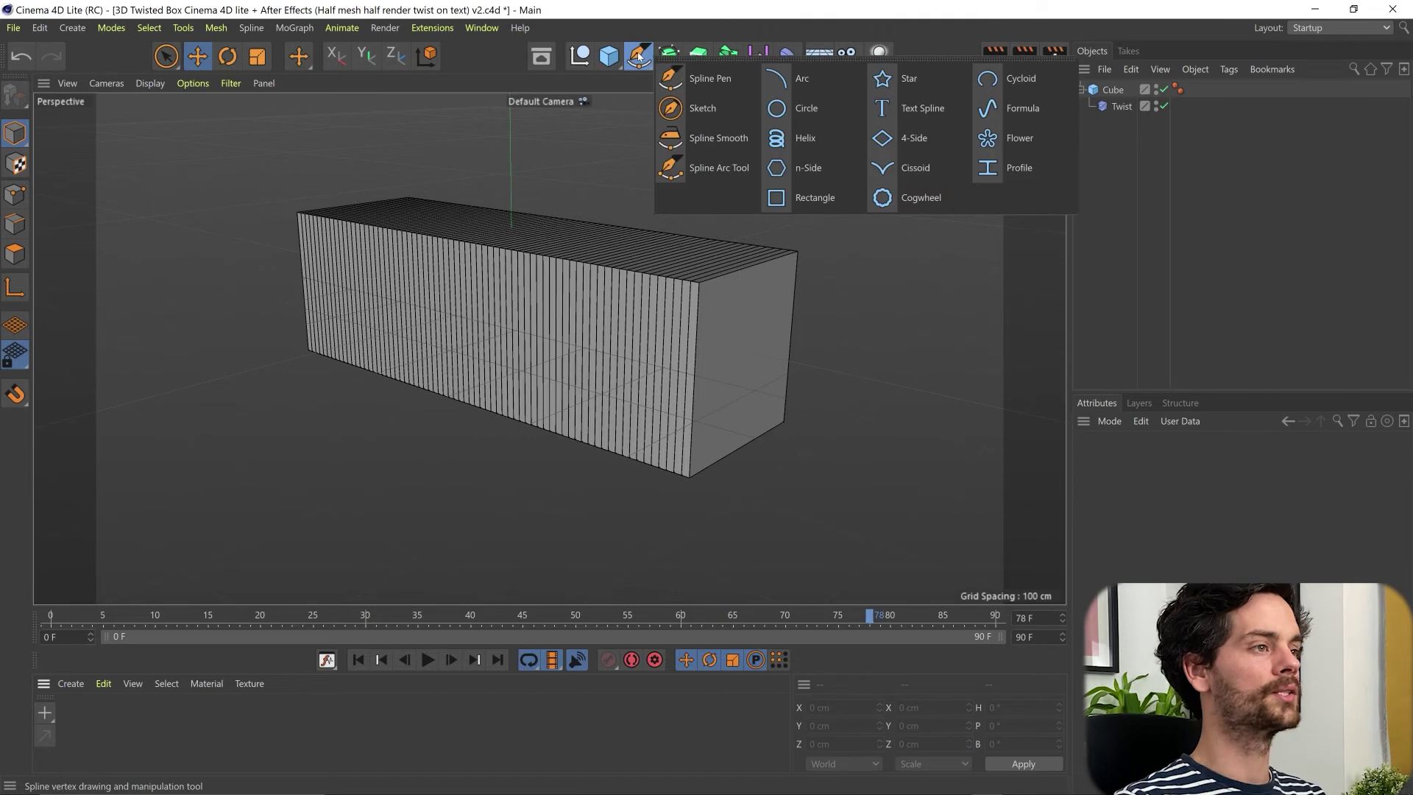
left_click(925, 110)
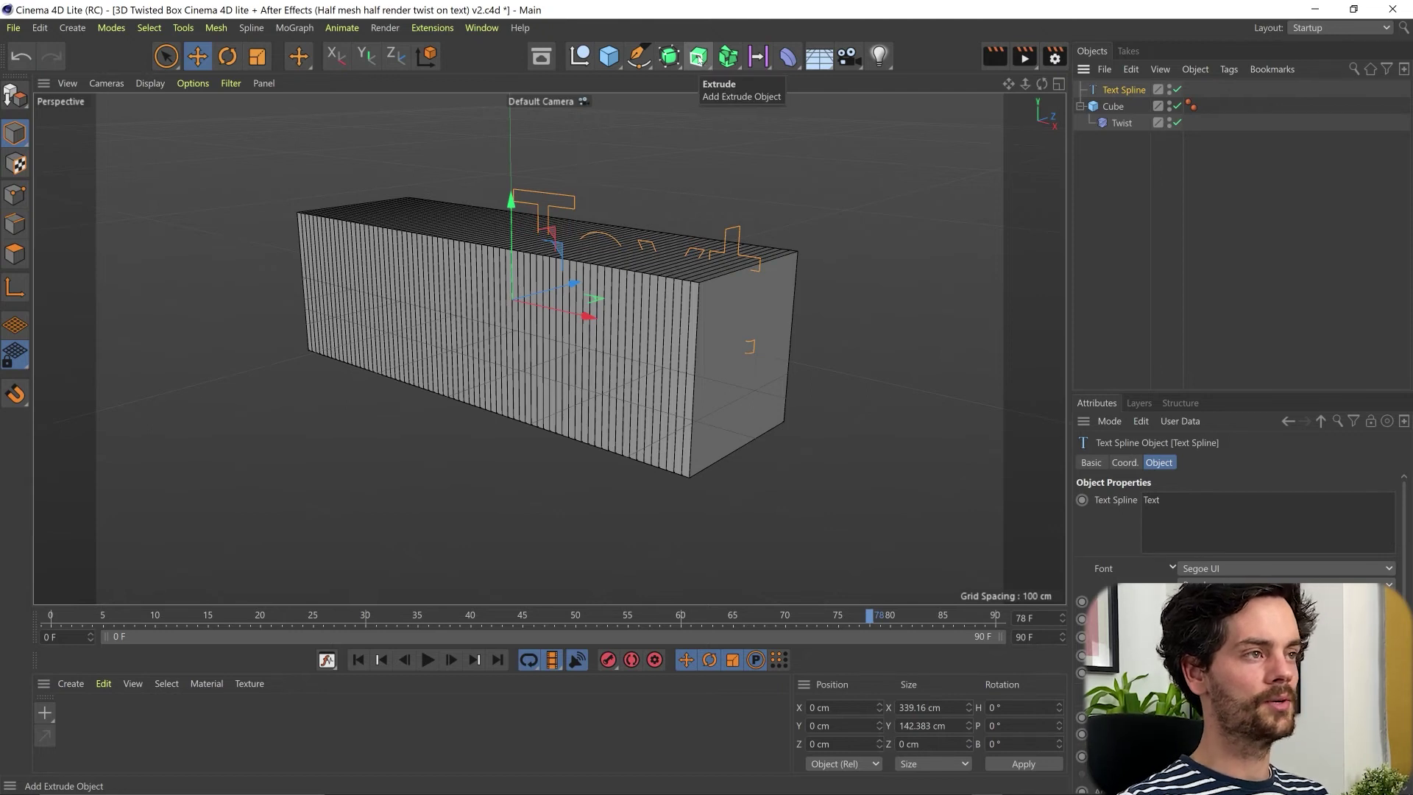
left_click(697, 59)
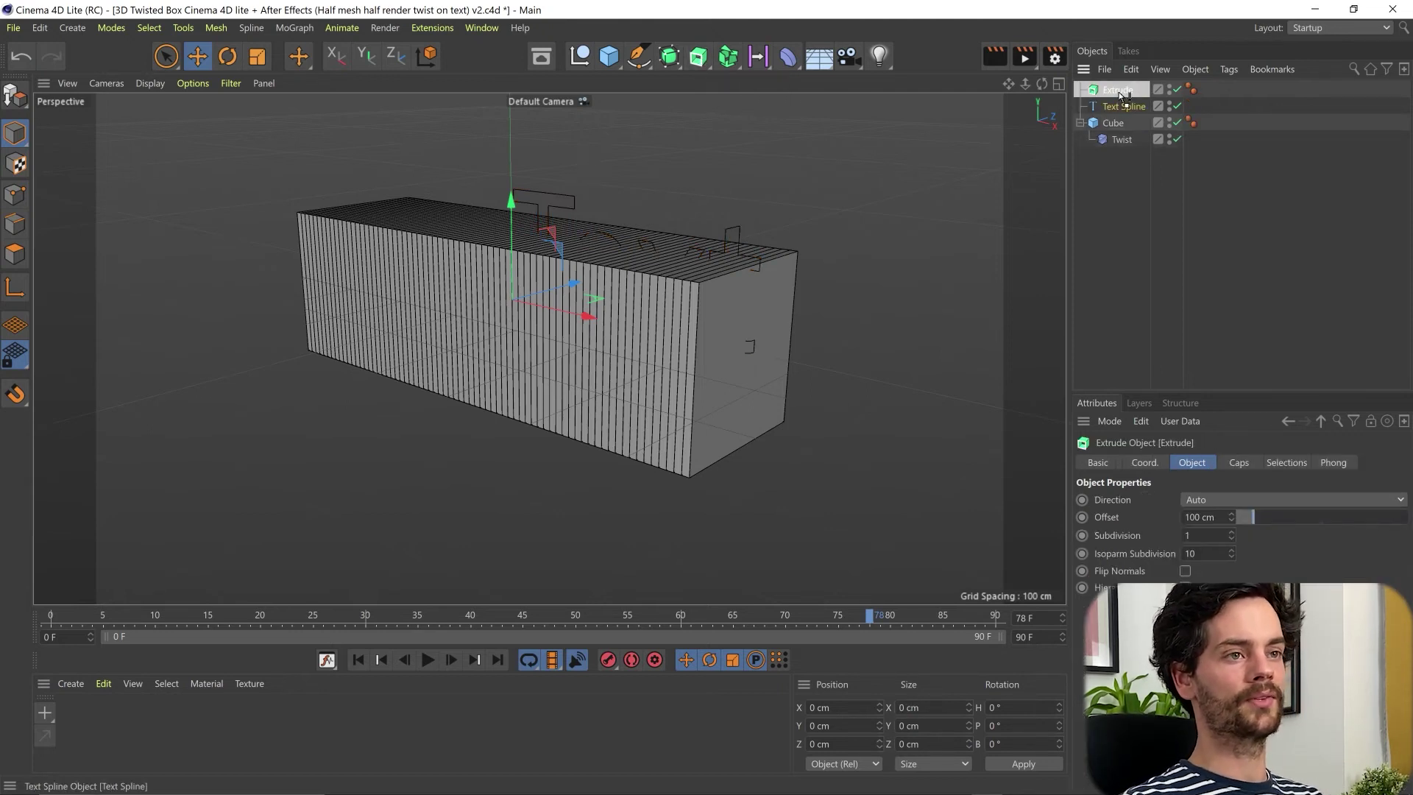
left_click_drag(1123, 96, 1121, 94)
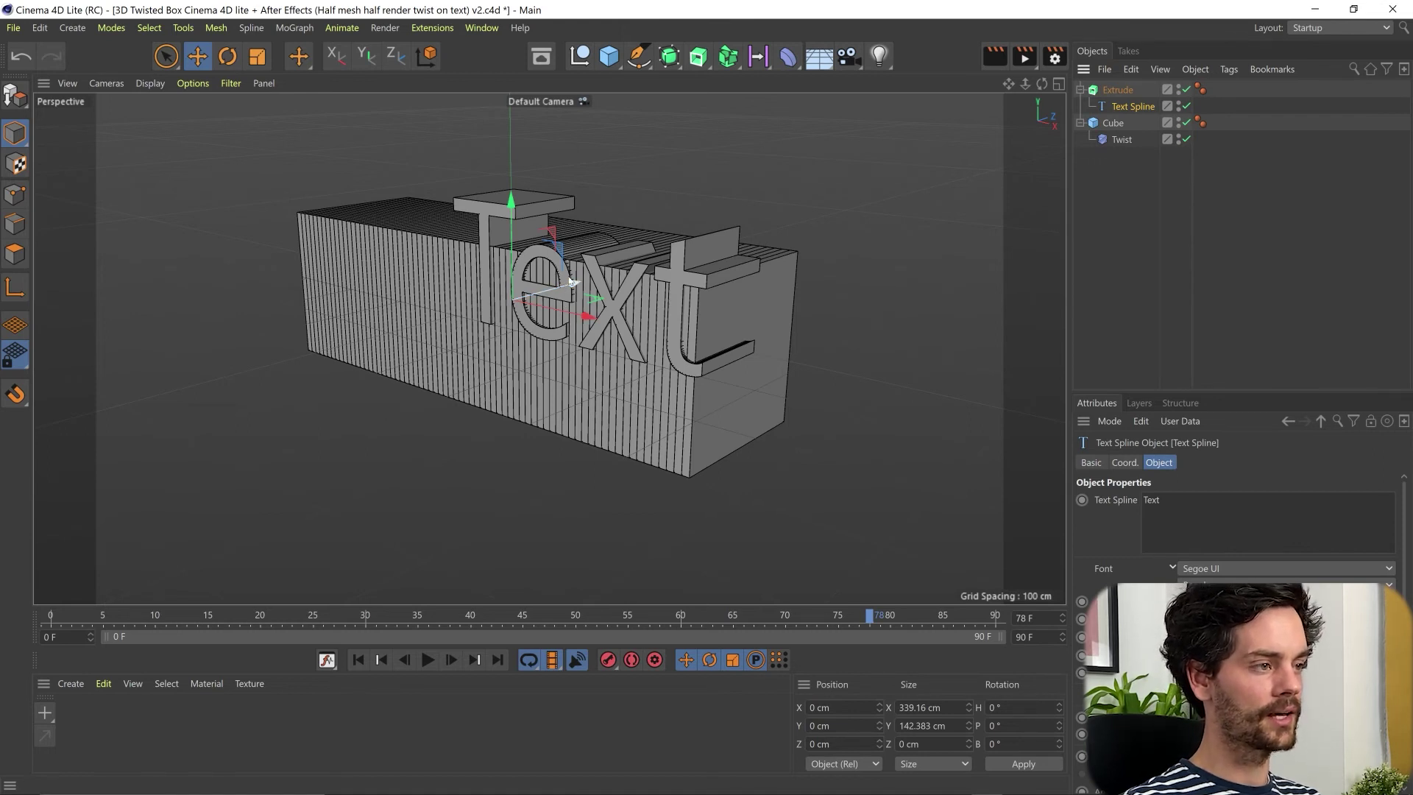
left_click_drag(566, 286, 508, 315)
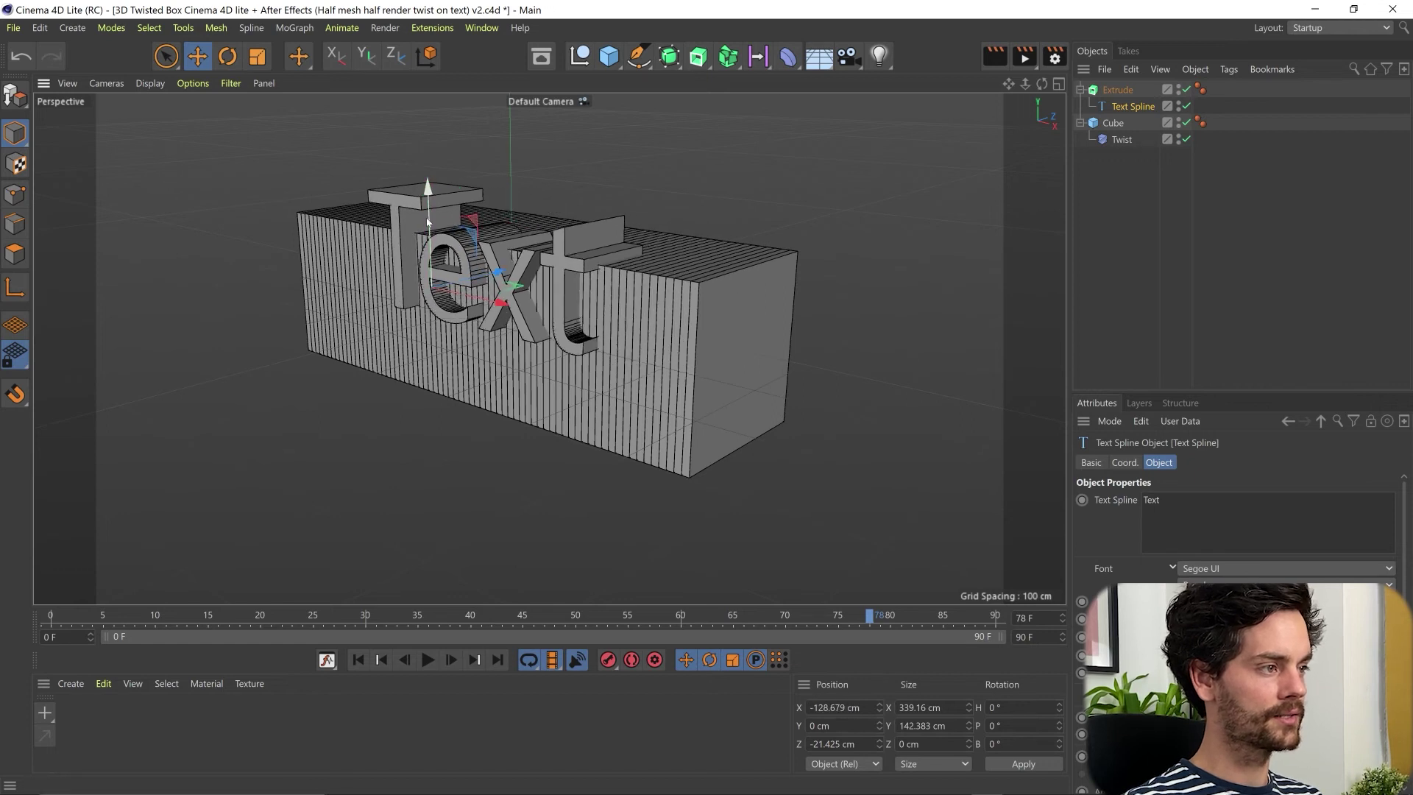
left_click_drag(431, 224, 432, 274)
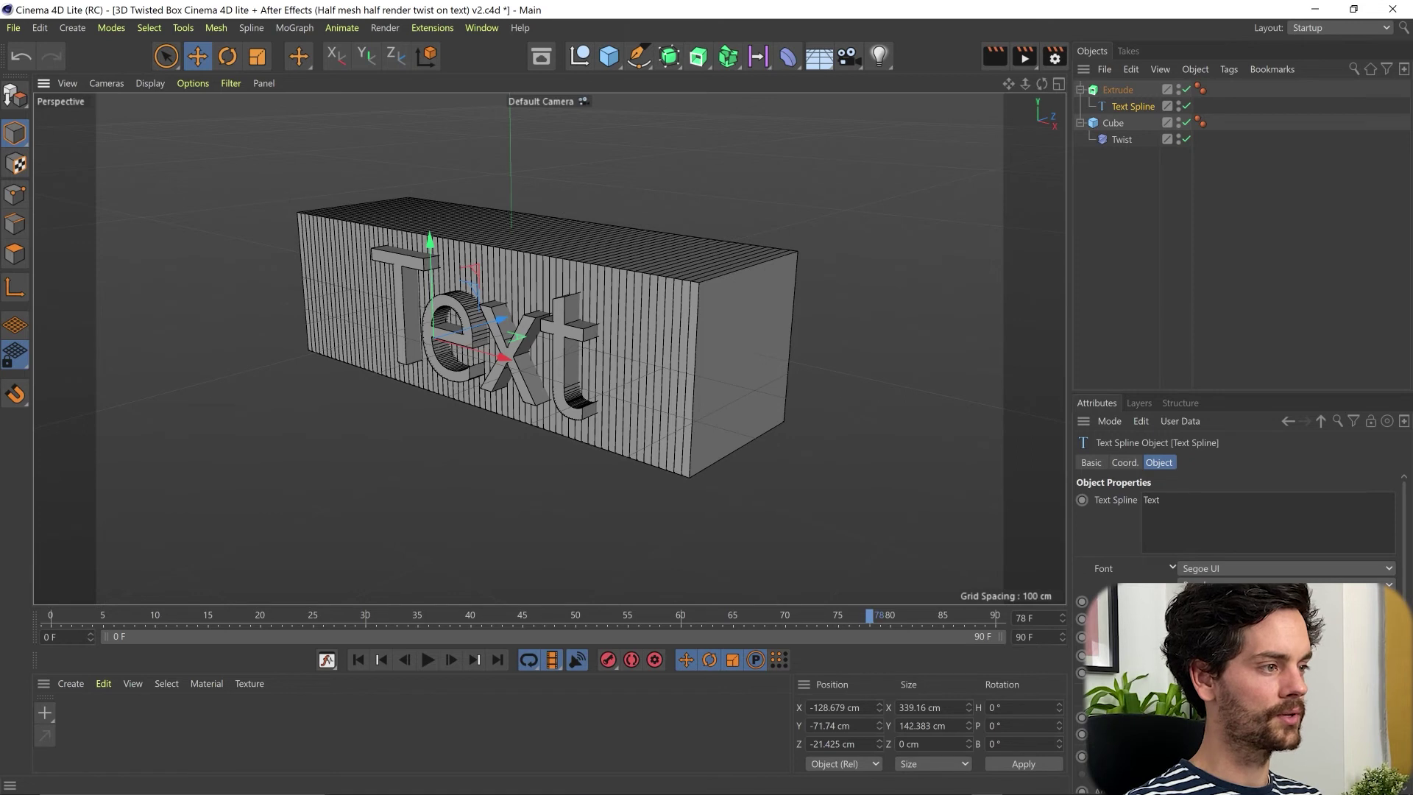
Change the Text Spline's wording to TWIST and its font to Russo One
double_click(1150, 500)
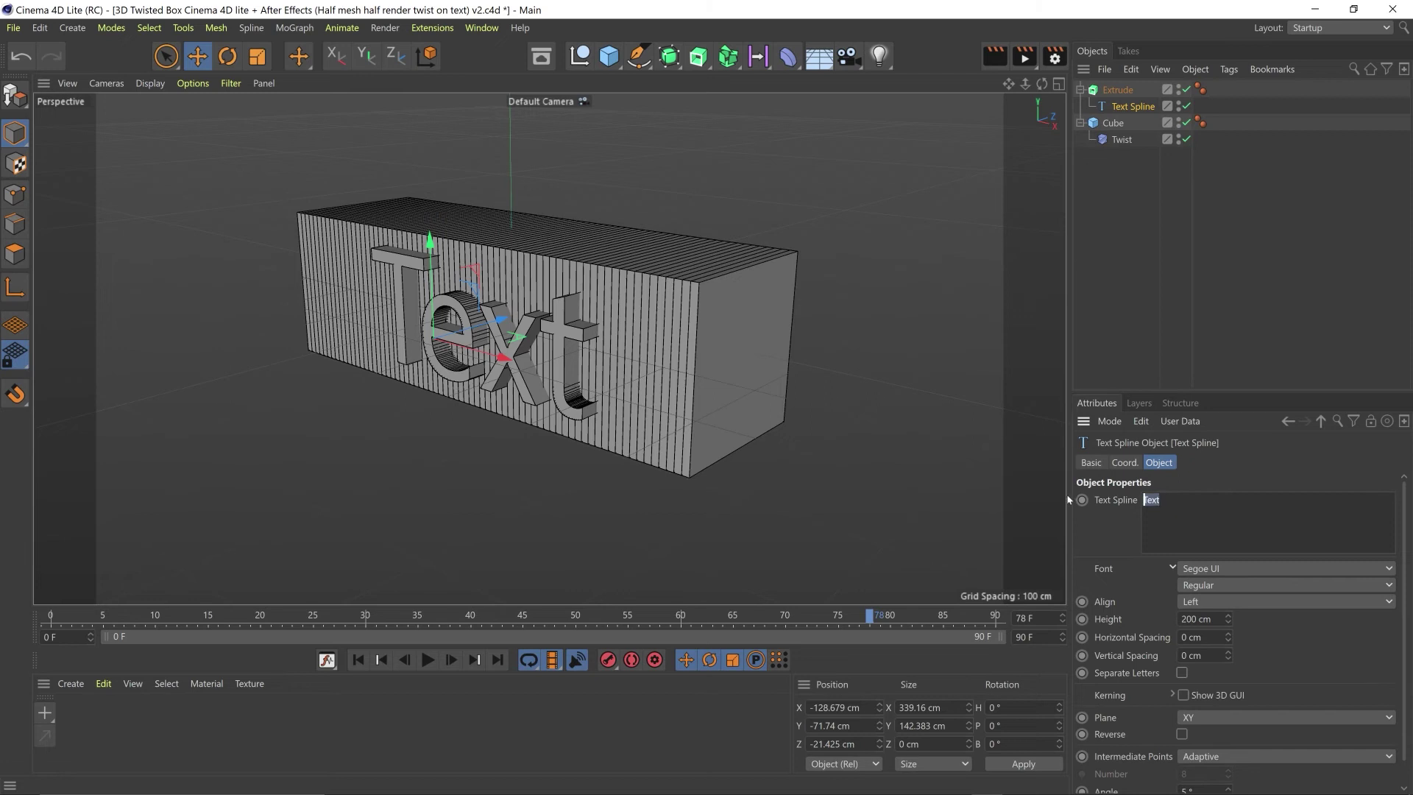
type("TWIST")
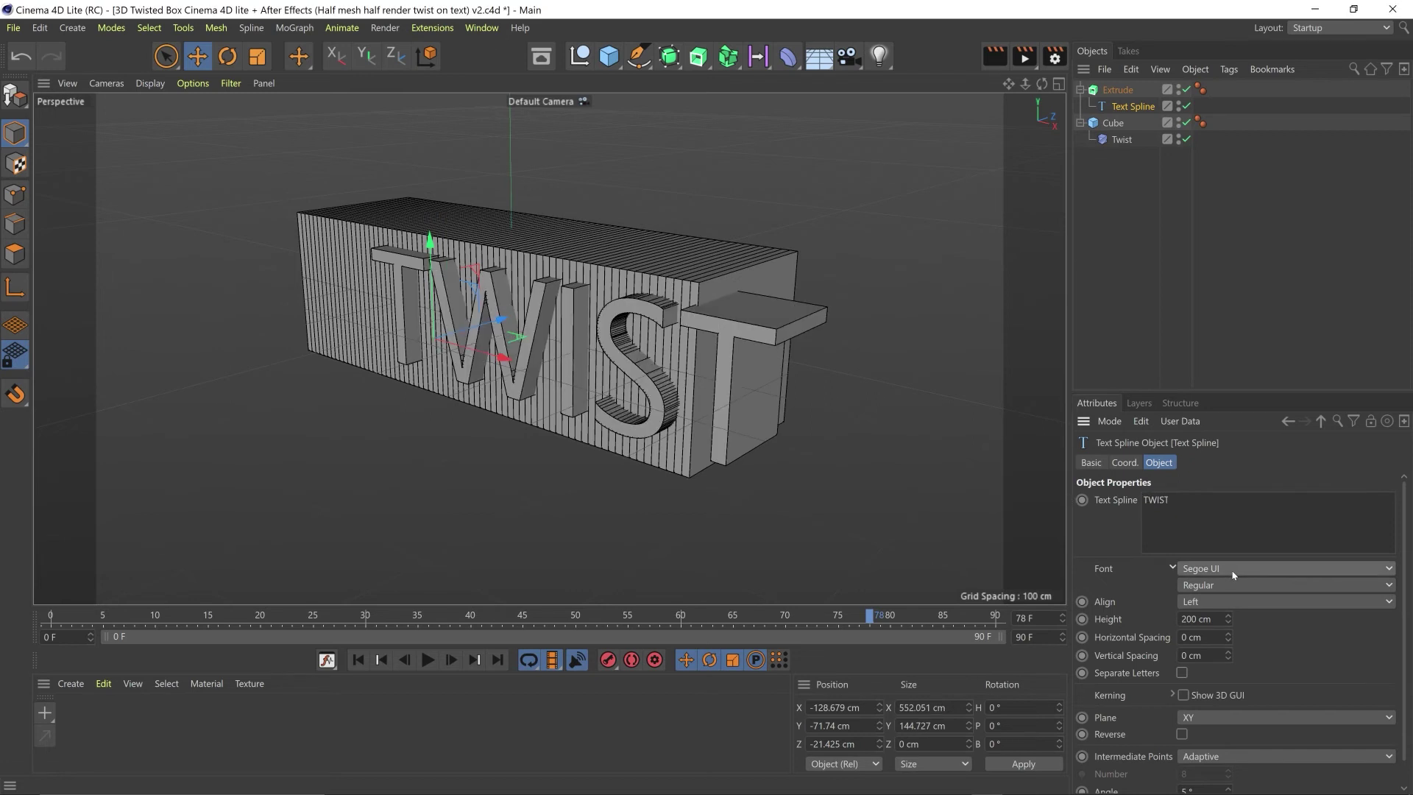
left_click(1233, 573)
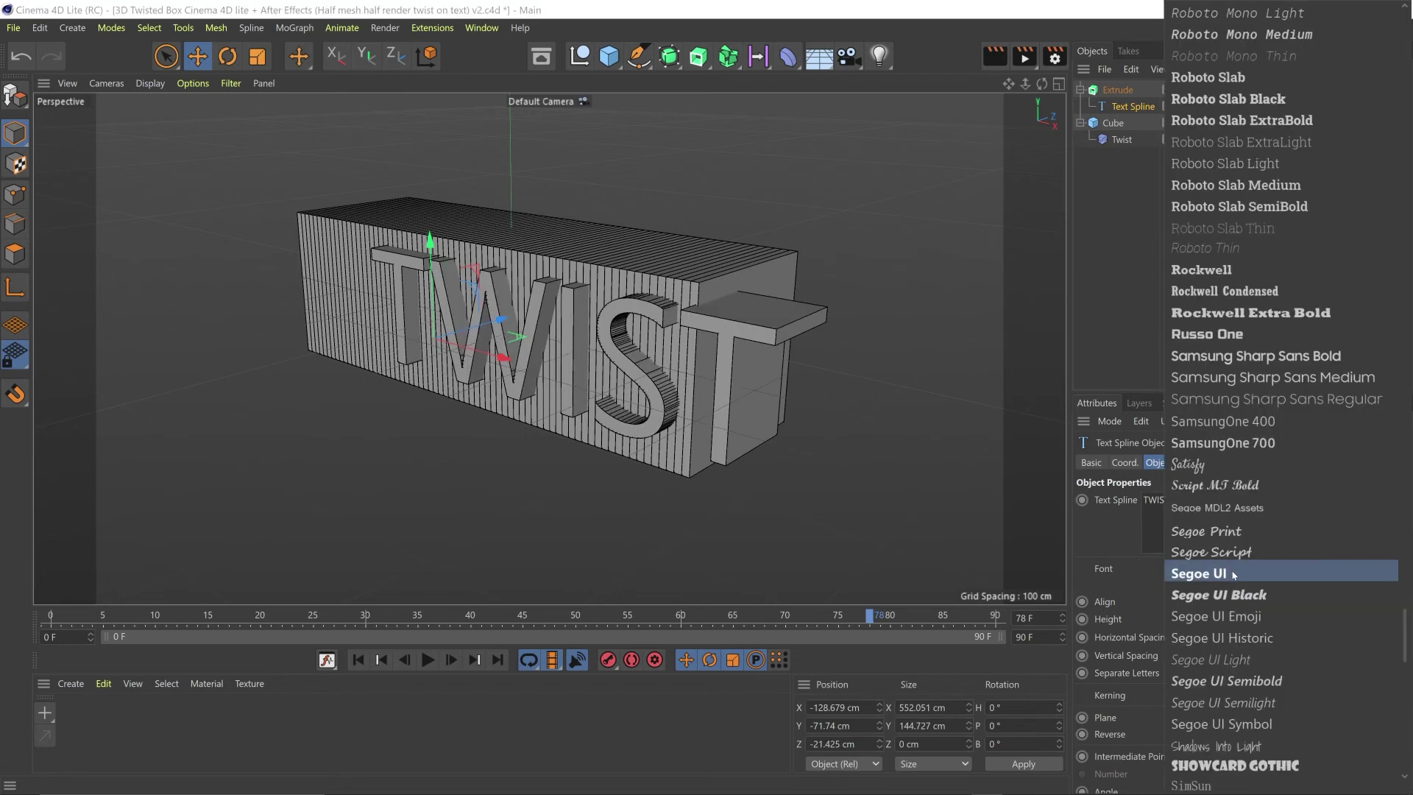
left_click(1245, 334)
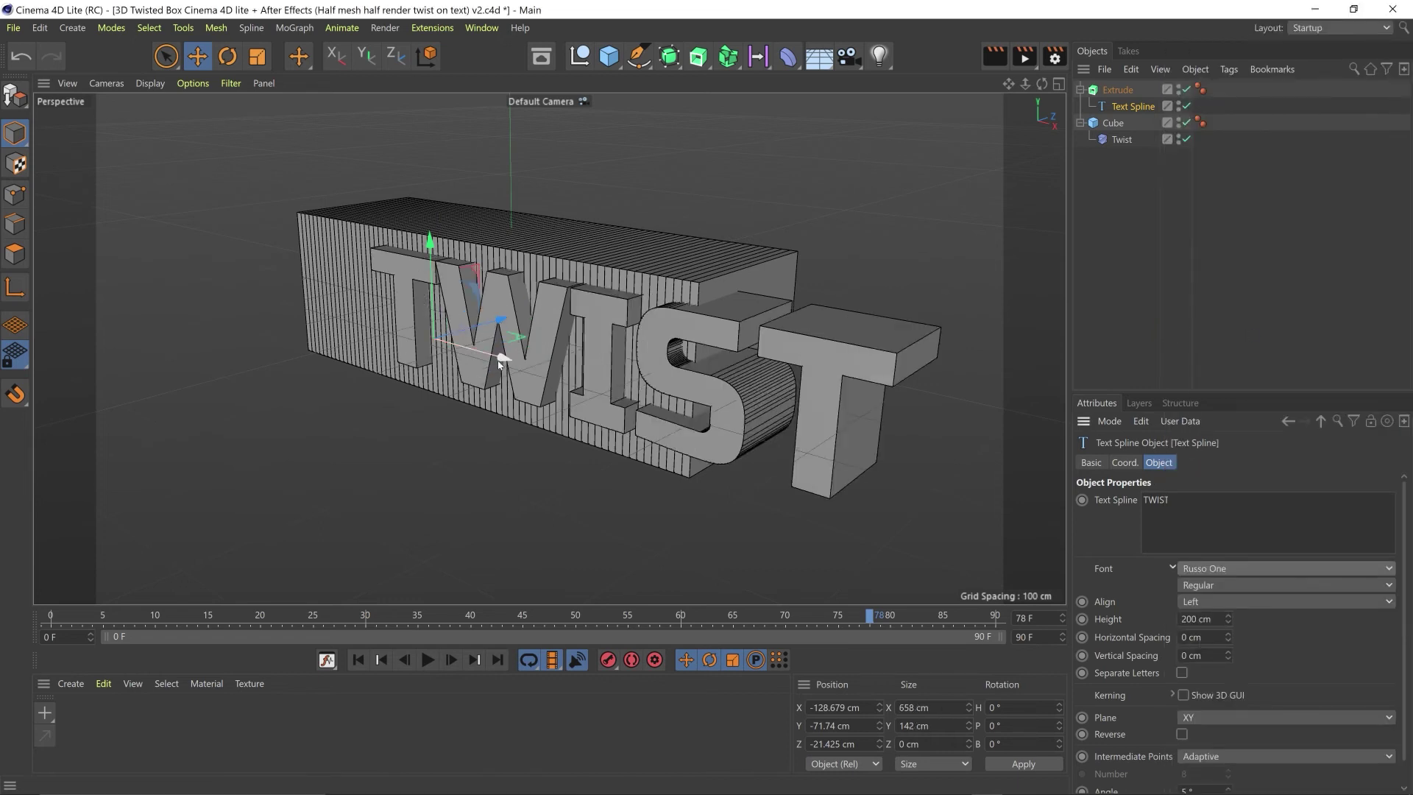
Fit the word within the box's front face by setting its height to 174 cm and shifting it to about X -260 cm
left_click_drag(496, 358, 408, 338)
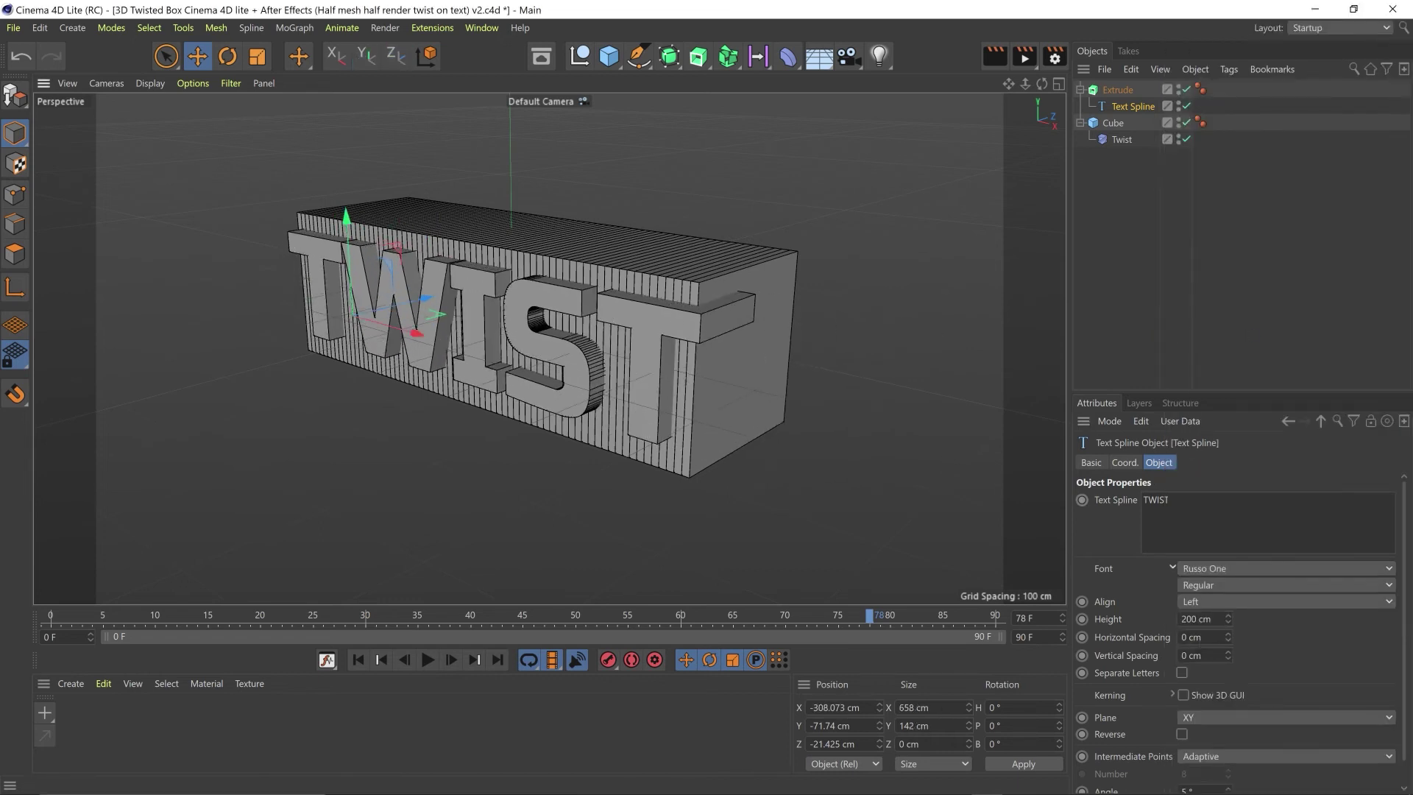
left_click_drag(1231, 627, 1231, 643)
left_click(412, 346)
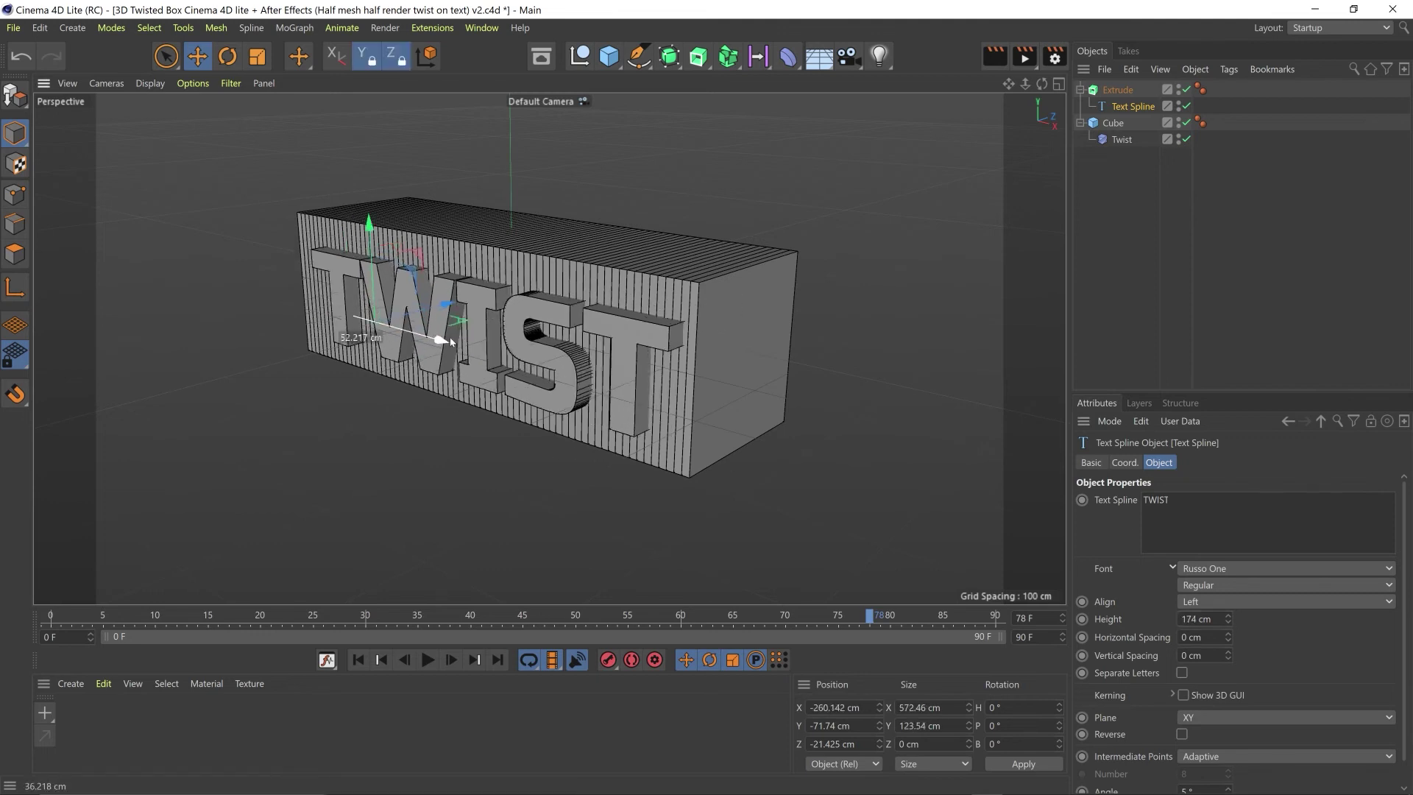
Set the Extrude offset to 10 cm, move the extruded text to about Z -70 cm on the box's front, and show its cap settings
left_click_drag(1255, 517, 1242, 516)
left_click(1200, 516)
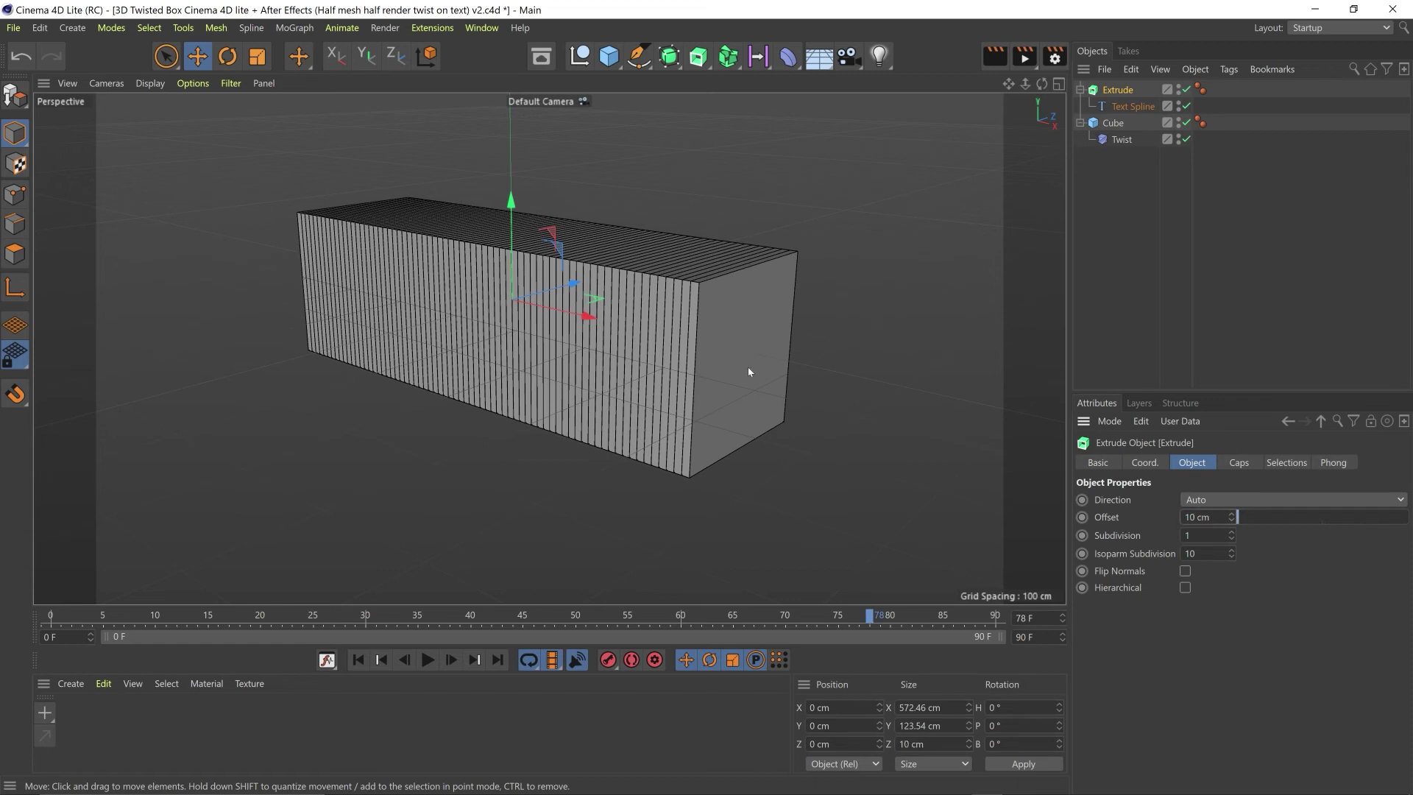
left_click_drag(571, 288, 533, 309)
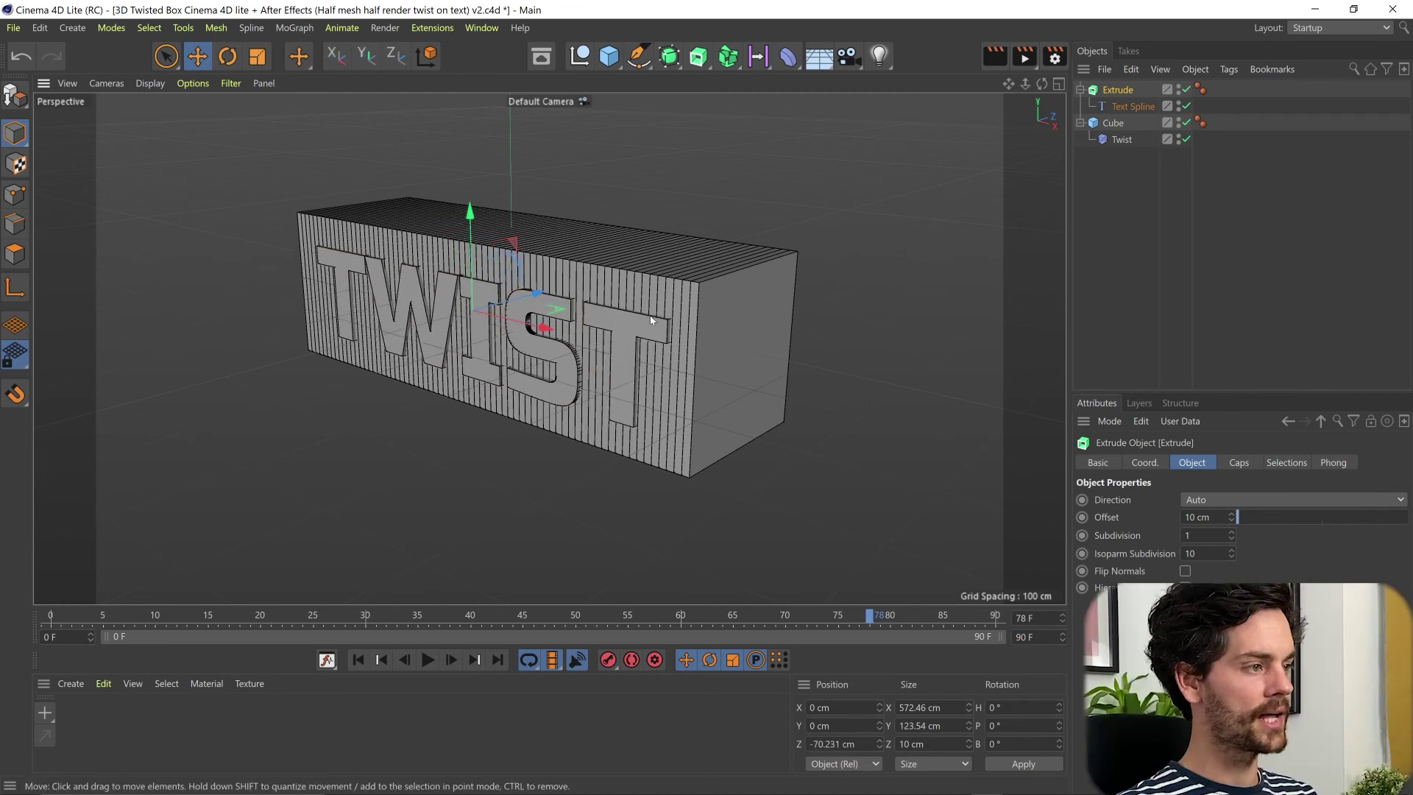
left_click(1240, 463)
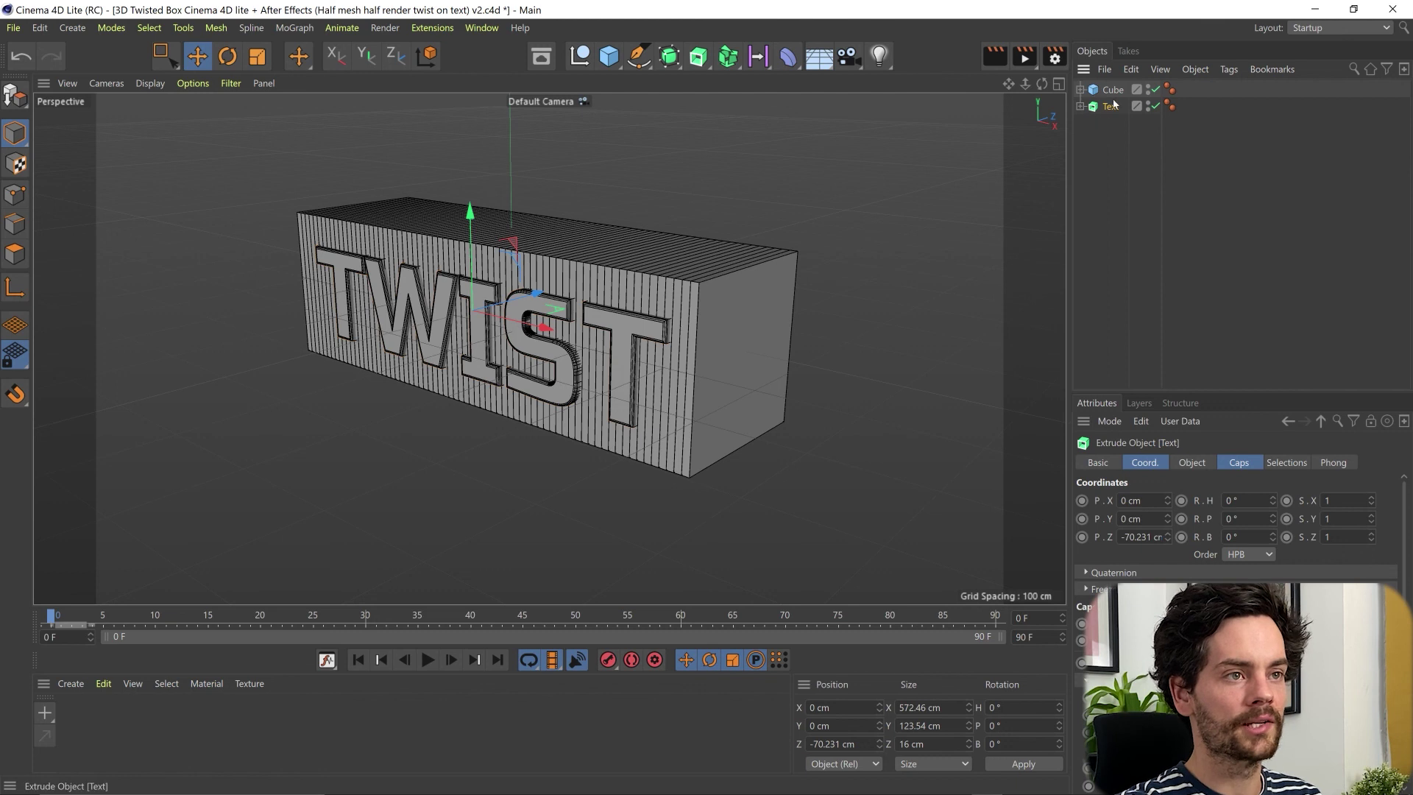
Nest the extruded Text object under the Cube, collapse the hierarchy and play the animation to check that the text twists along
left_click_drag(1109, 110, 1112, 92)
left_click(1080, 89)
left_click(427, 659)
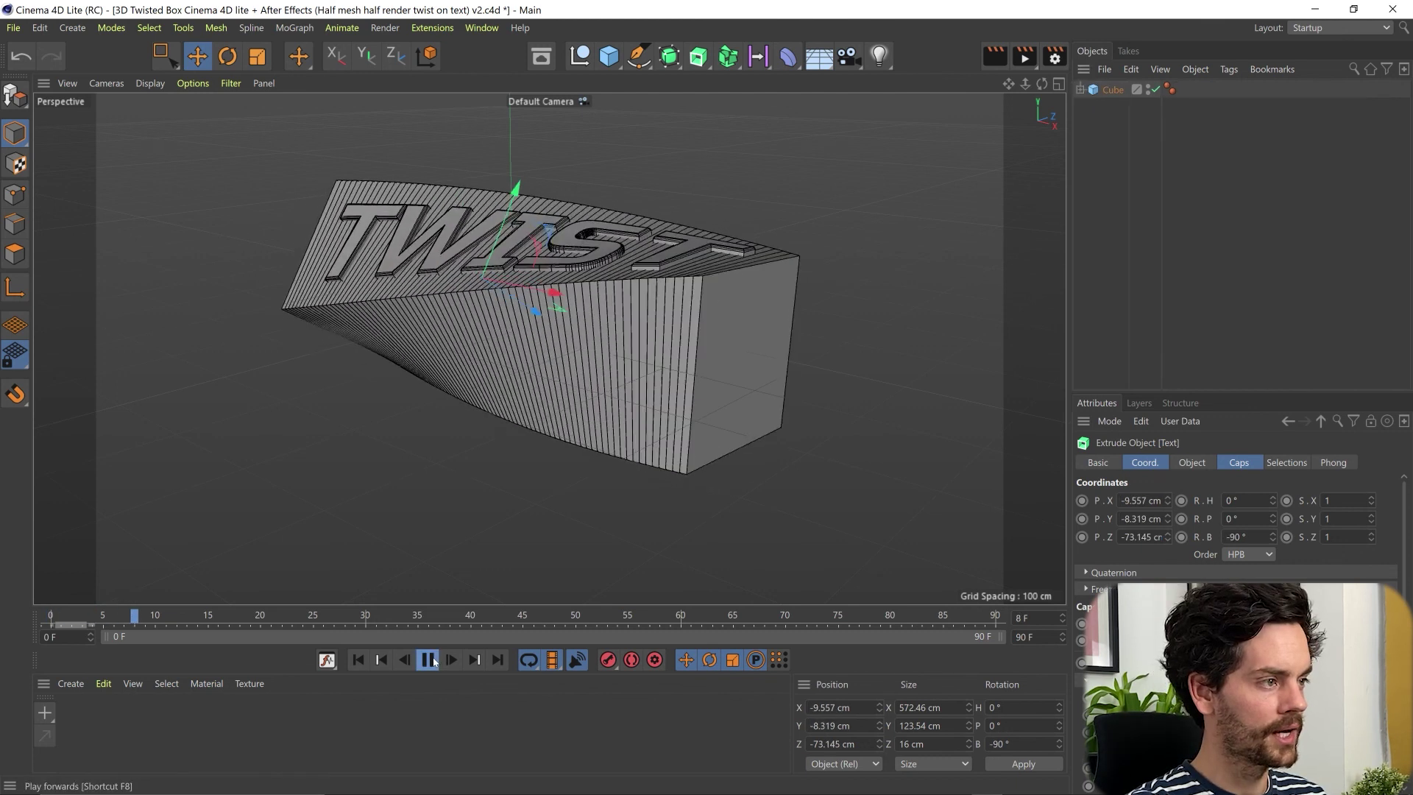